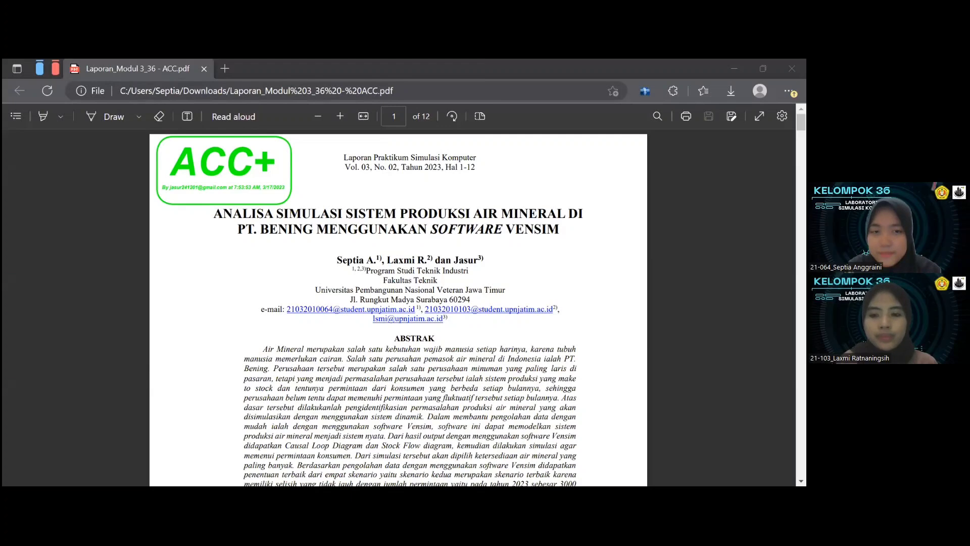
Read the report's abstract and the Pendahuluan section on PT. Bening's mineral water production problem.
scroll(580, 372, "down", 2)
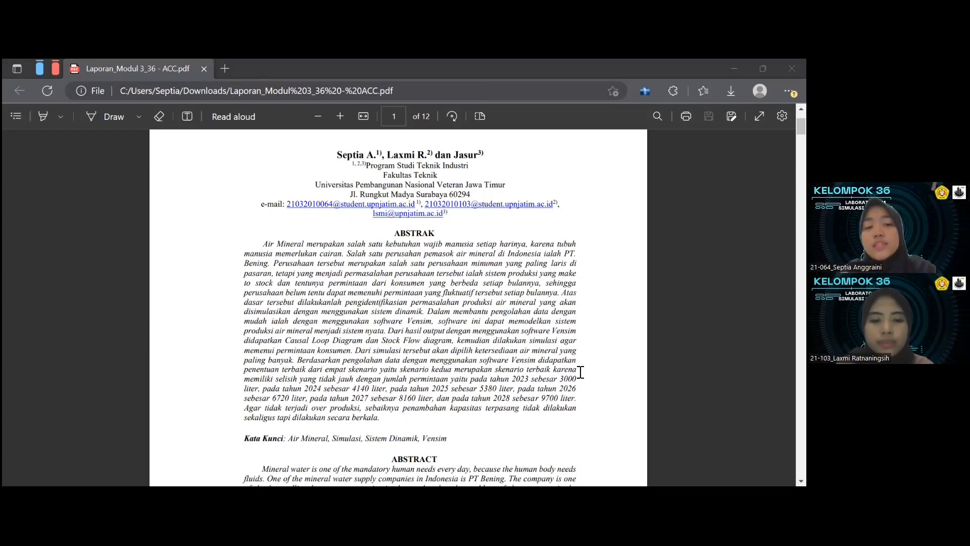
scroll(580, 372, "down", 2)
scroll(581, 372, "down", 9)
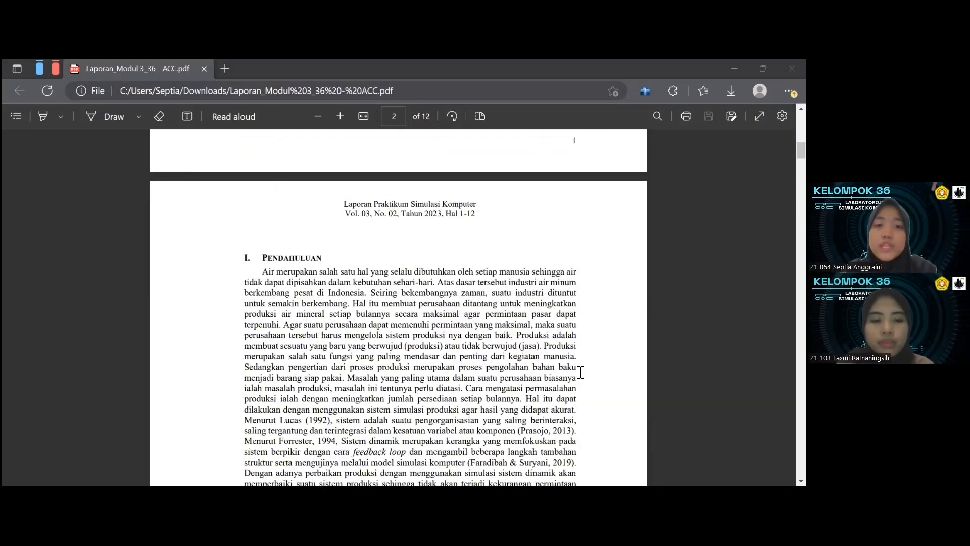
scroll(581, 372, "down", 6)
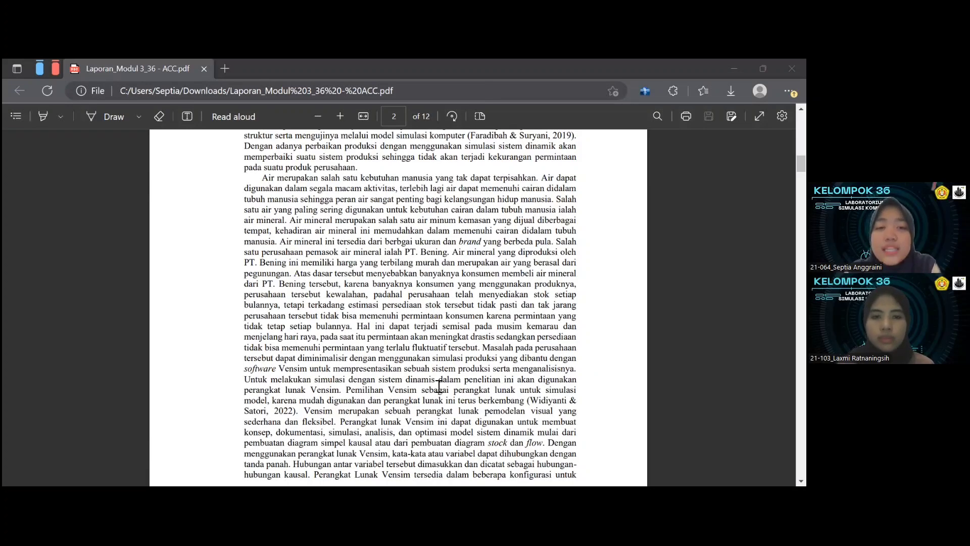
scroll(439, 386, "down", 1)
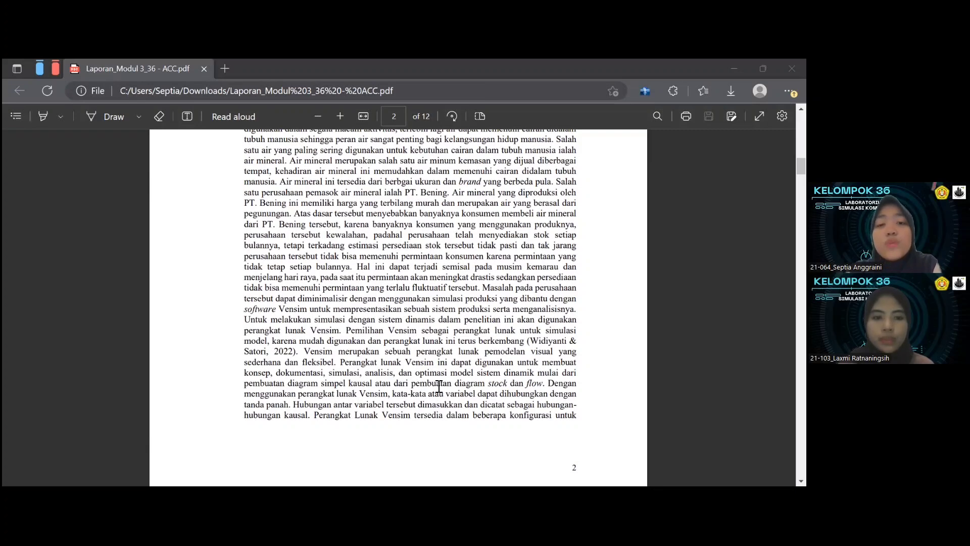
scroll(413, 401, "down", 1)
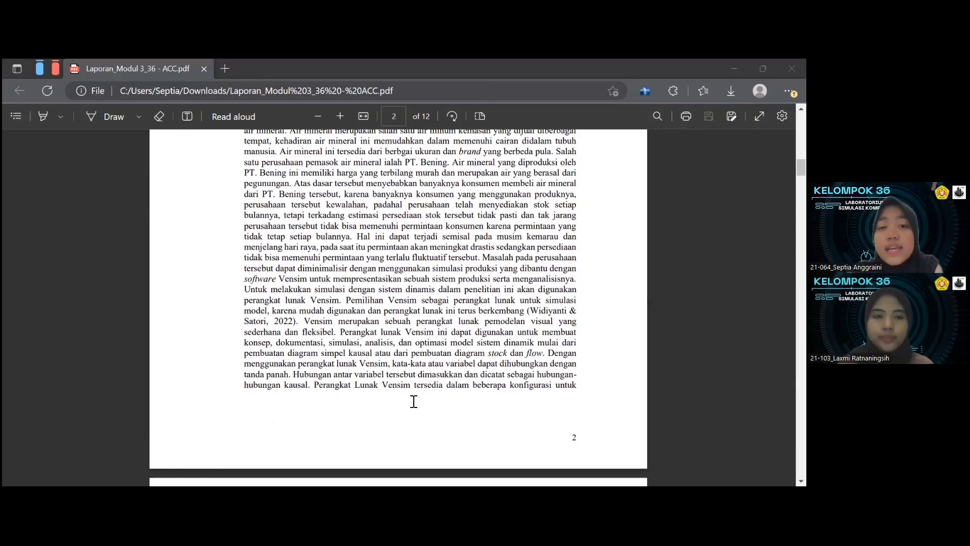
scroll(414, 401, "down", 1)
scroll(413, 402, "down", 1)
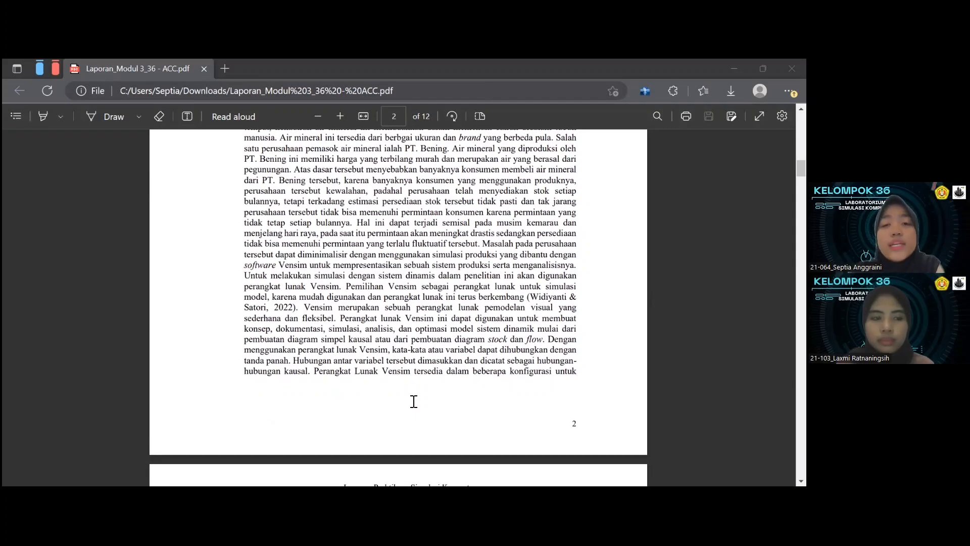
scroll(414, 401, "down", 7)
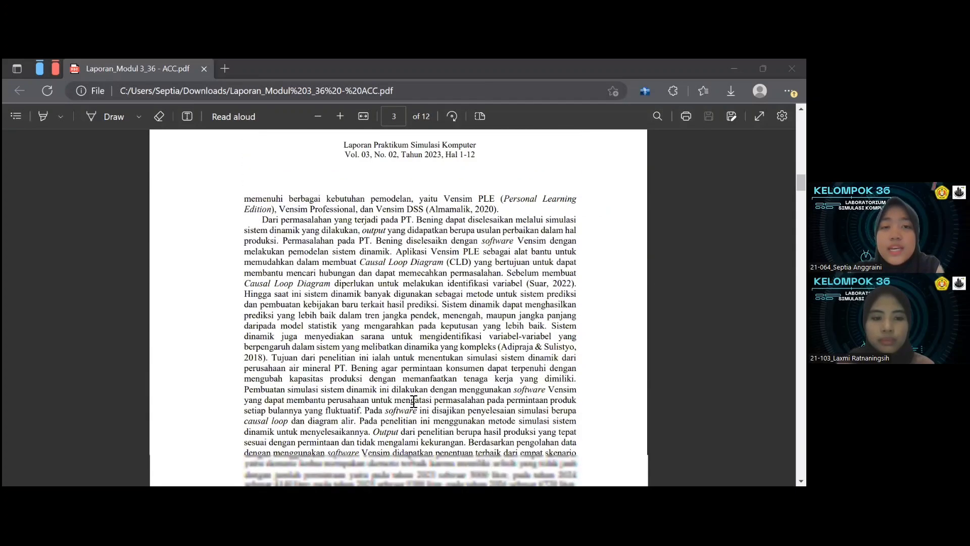
scroll(413, 402, "down", 2)
scroll(413, 401, "down", 1)
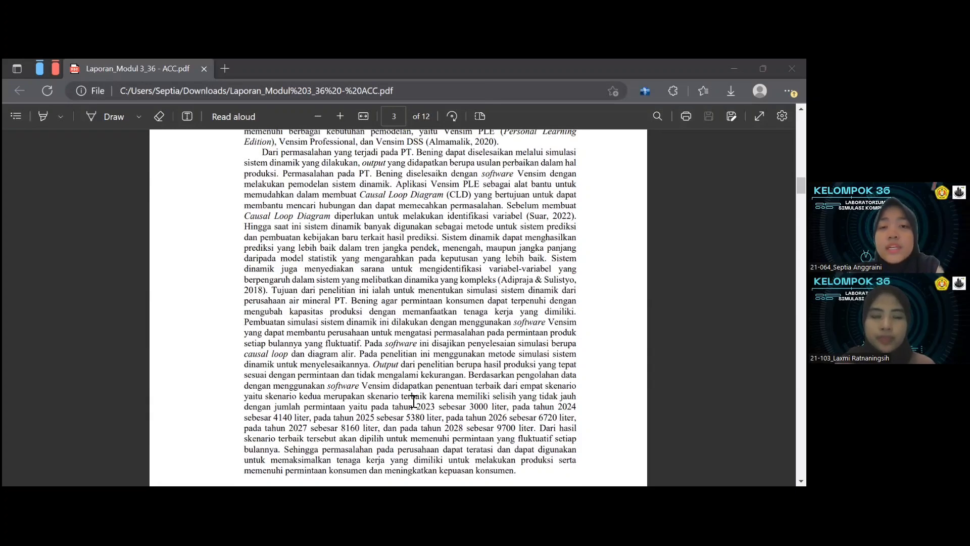
scroll(404, 365, "down", 2)
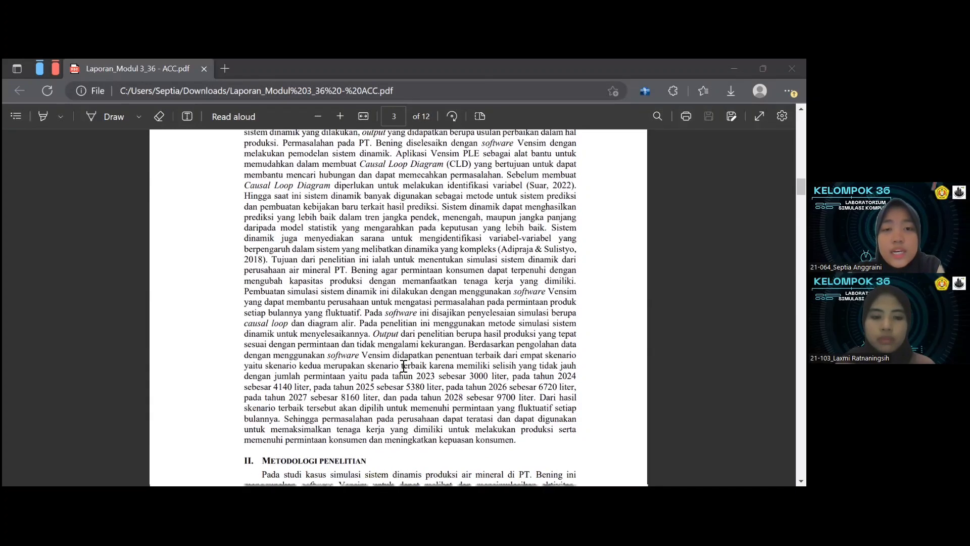
Review the Metodologi Penelitian section, examining the required data, the Causal Loop Diagram, and the problem-solving flowchart with its step explanations.
scroll(404, 365, "down", 2)
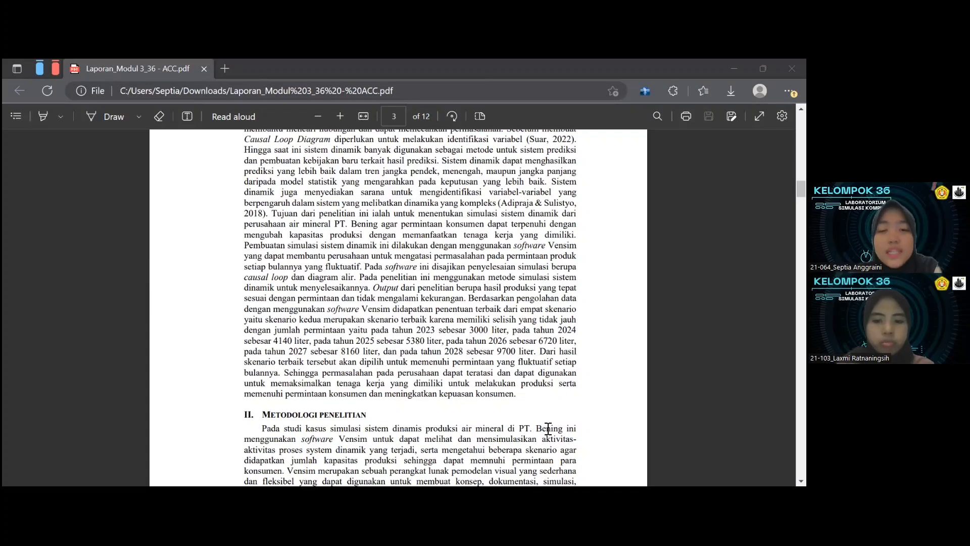
scroll(548, 429, "down", 3)
scroll(548, 428, "down", 2)
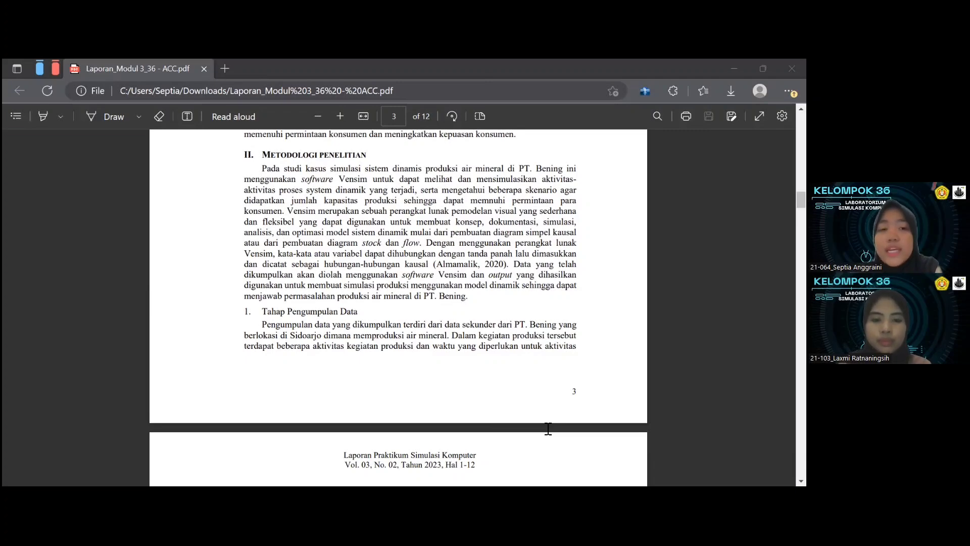
scroll(548, 428, "down", 5)
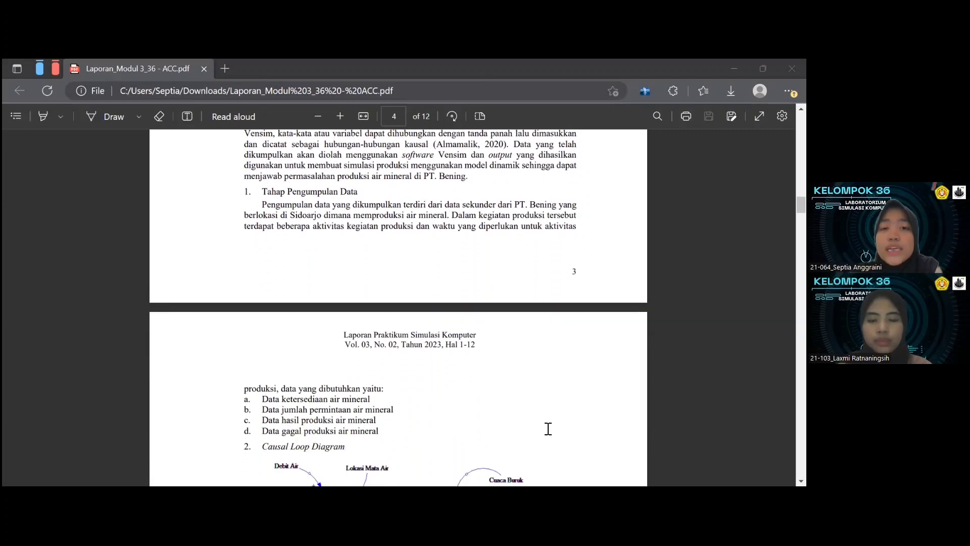
scroll(548, 429, "down", 1)
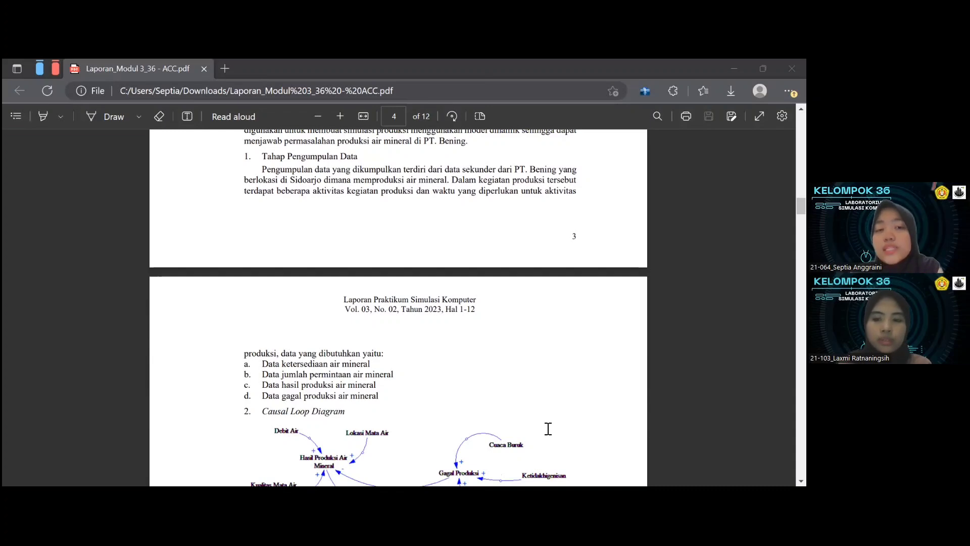
scroll(549, 429, "down", 5)
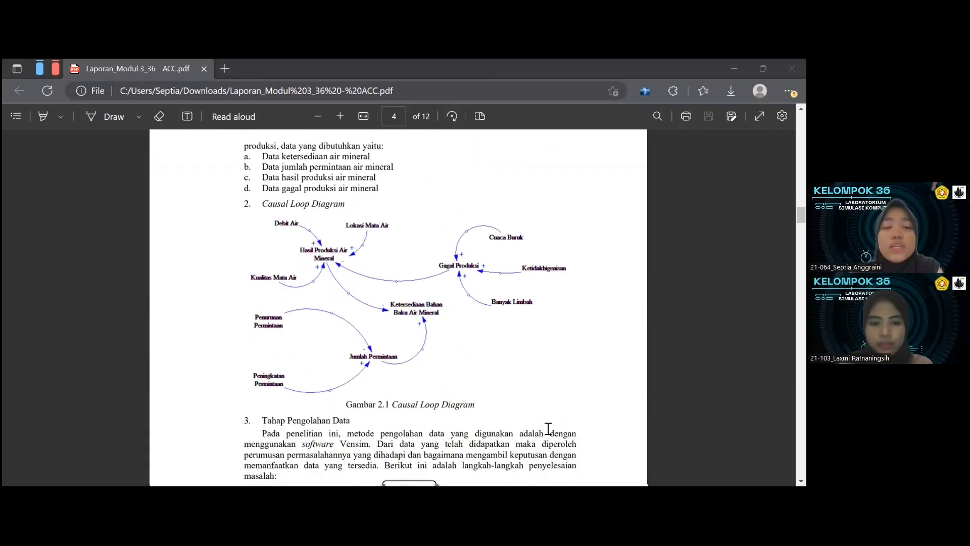
scroll(548, 429, "down", 1)
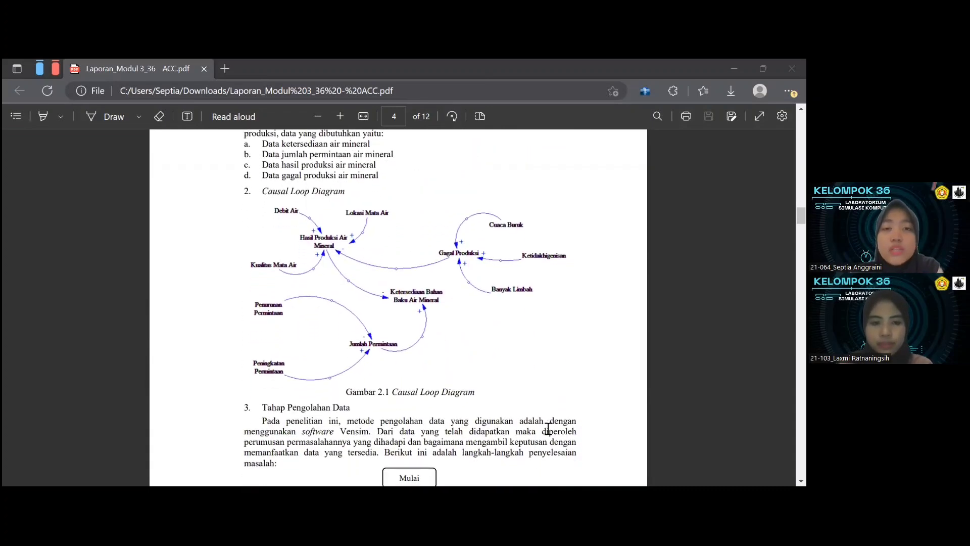
scroll(548, 428, "down", 3)
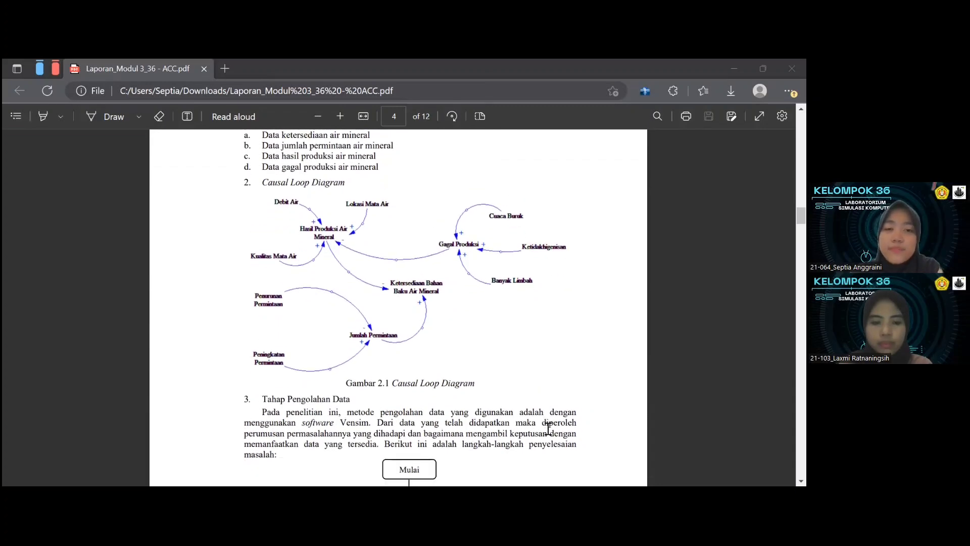
scroll(548, 428, "down", 3)
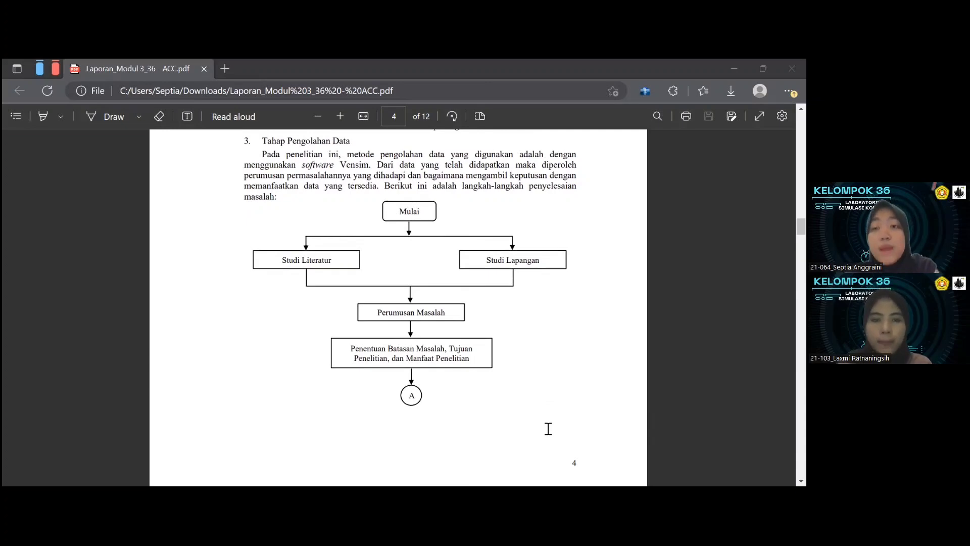
scroll(548, 428, "down", 6)
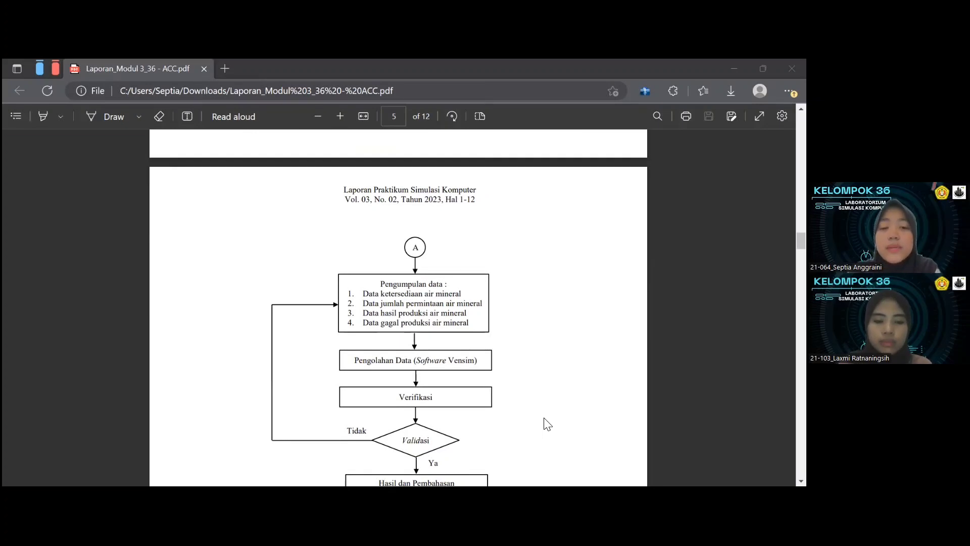
scroll(548, 423, "down", 3)
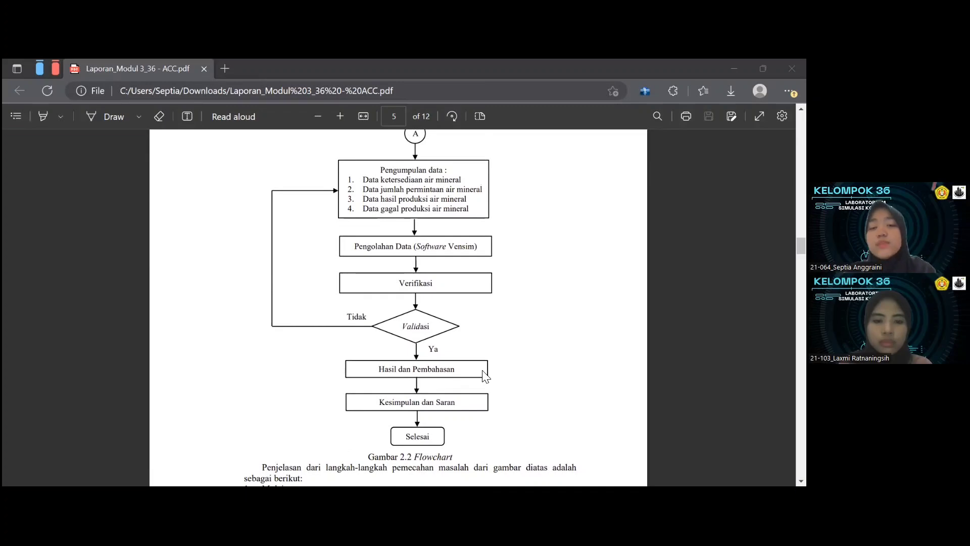
scroll(513, 398, "down", 5)
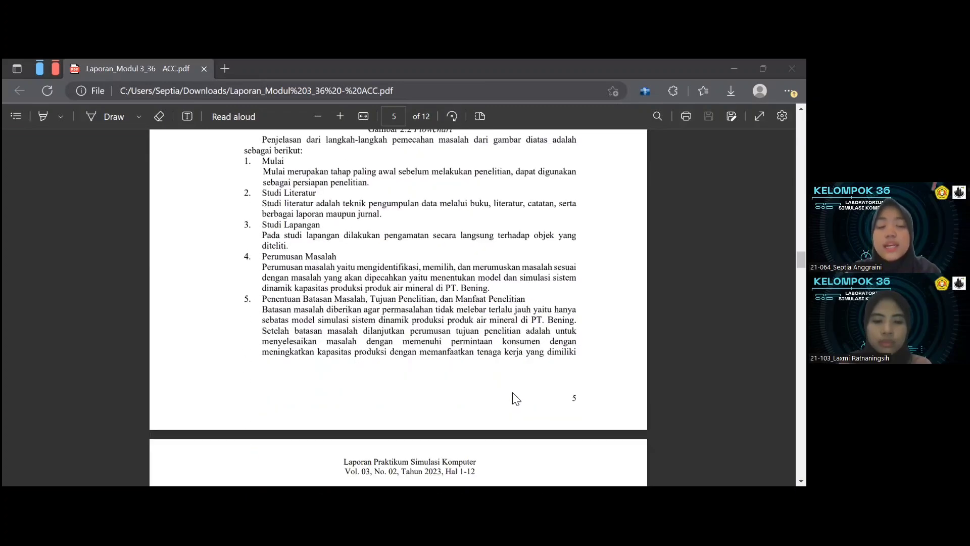
scroll(514, 399, "down", 3)
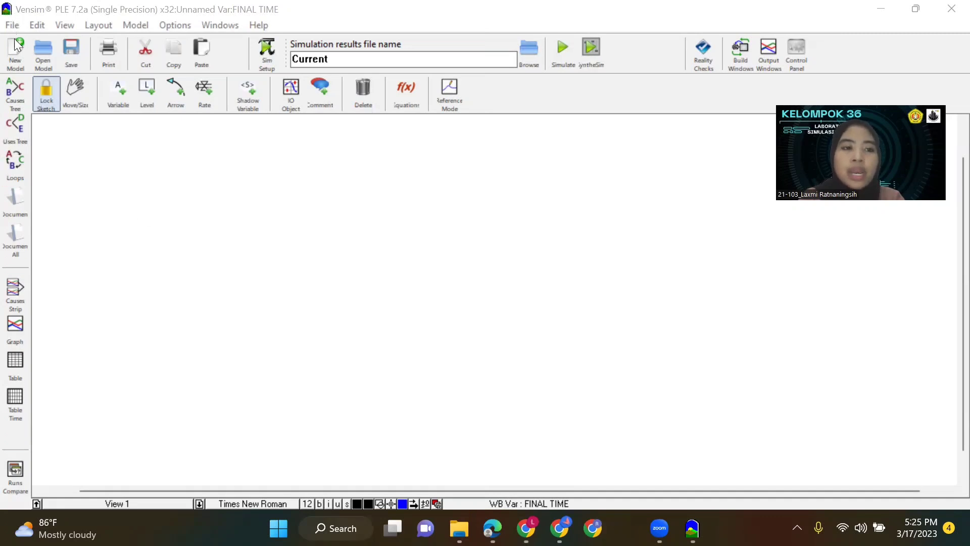
In Vensim, create a new model with initial time 2023, final time 2028 and Year as the time unit.
left_click(17, 53)
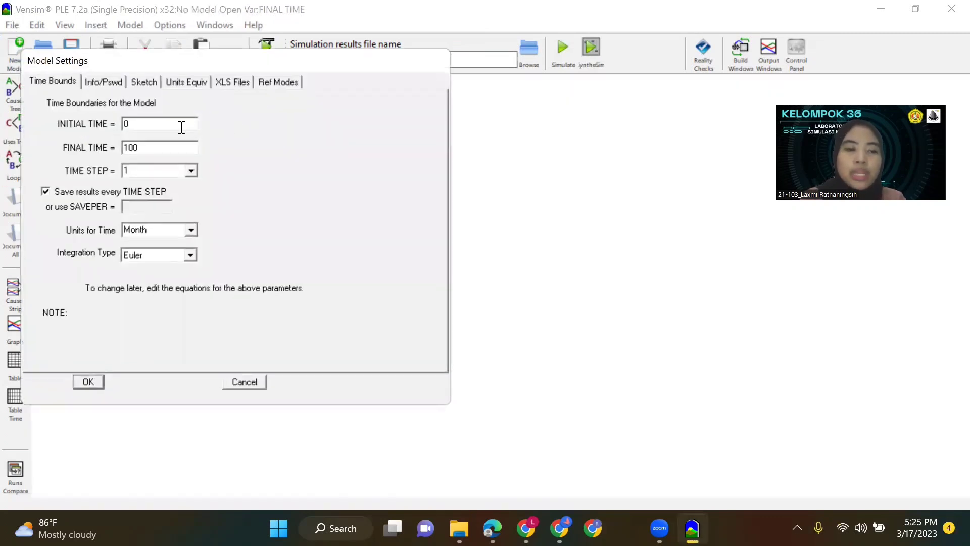
left_click_drag(181, 127, 110, 150)
type("2023")
type("2028")
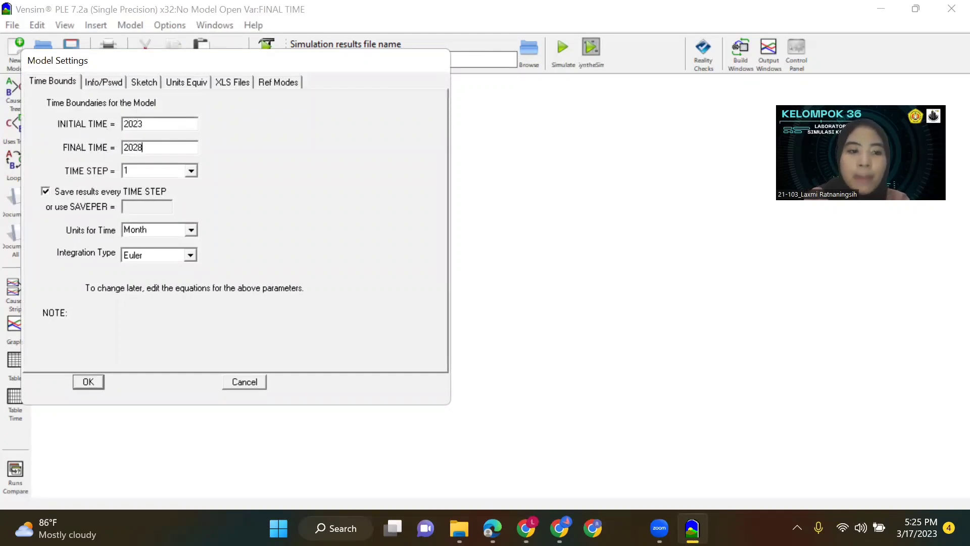
left_click(196, 231)
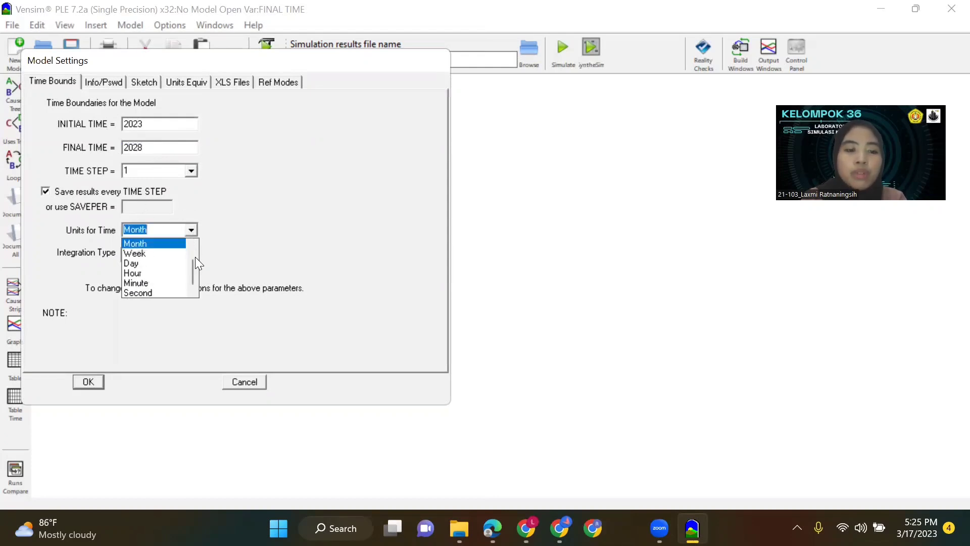
left_click_drag(192, 275, 194, 253)
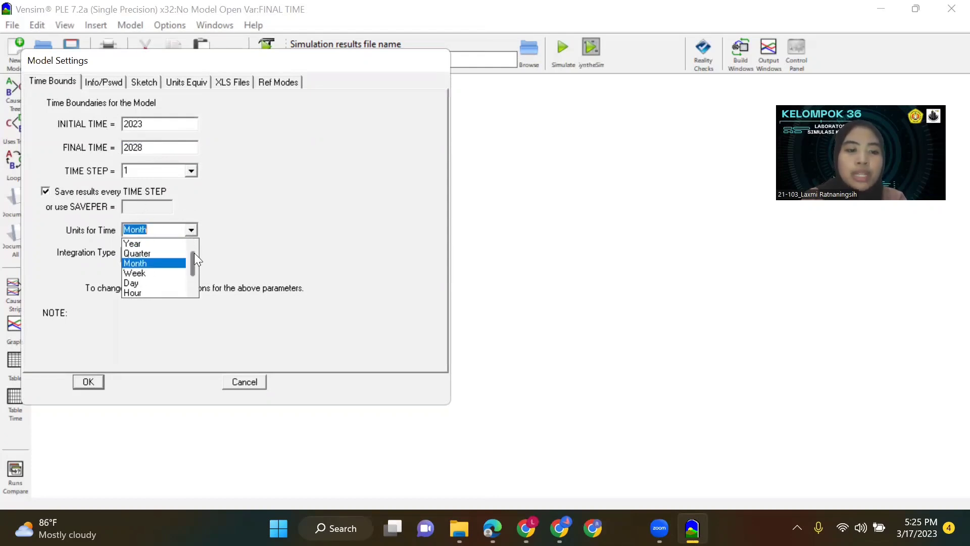
left_click(151, 244)
left_click(89, 380)
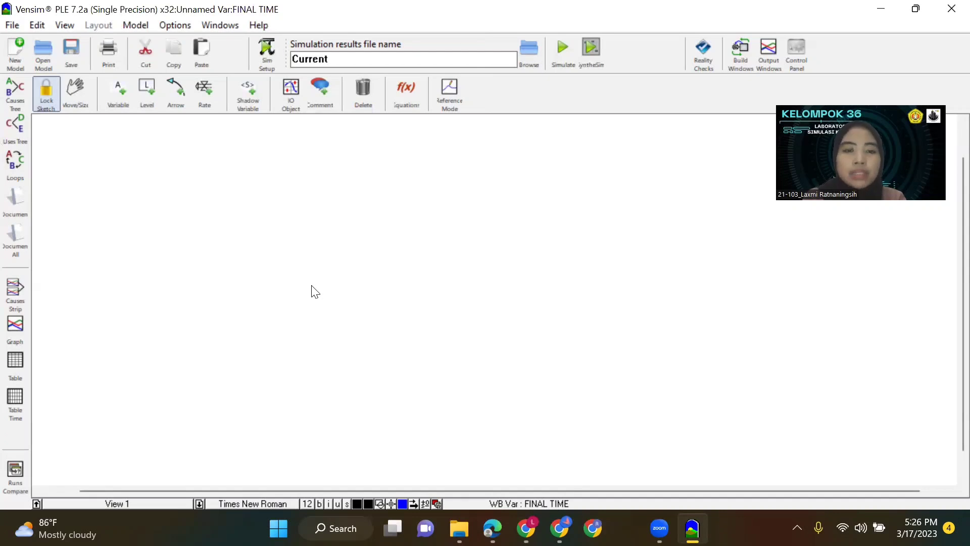
Add a variable named "Ketersediaan Bahan Baku Air Mineral" near the middle of the sketch.
left_click(124, 94)
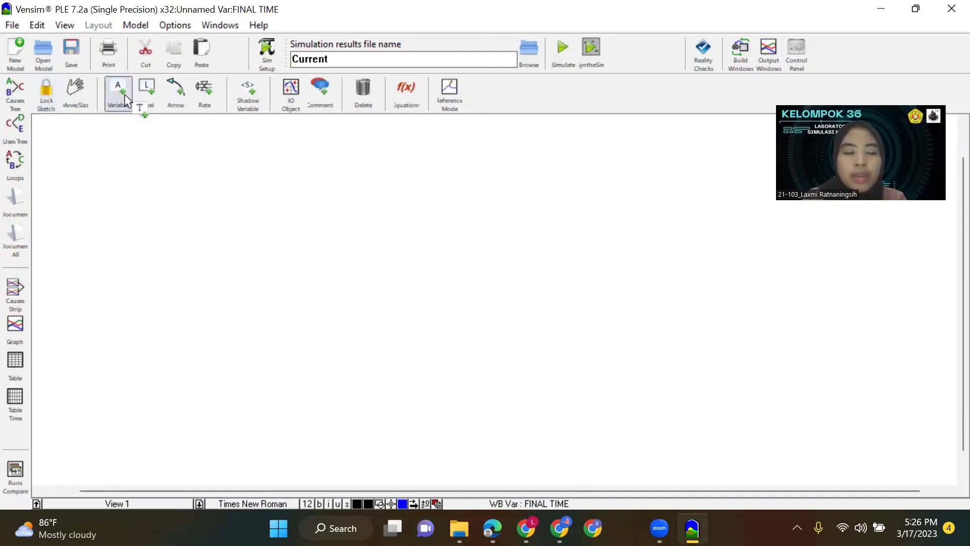
left_click(305, 251)
type("KEtersediaan")
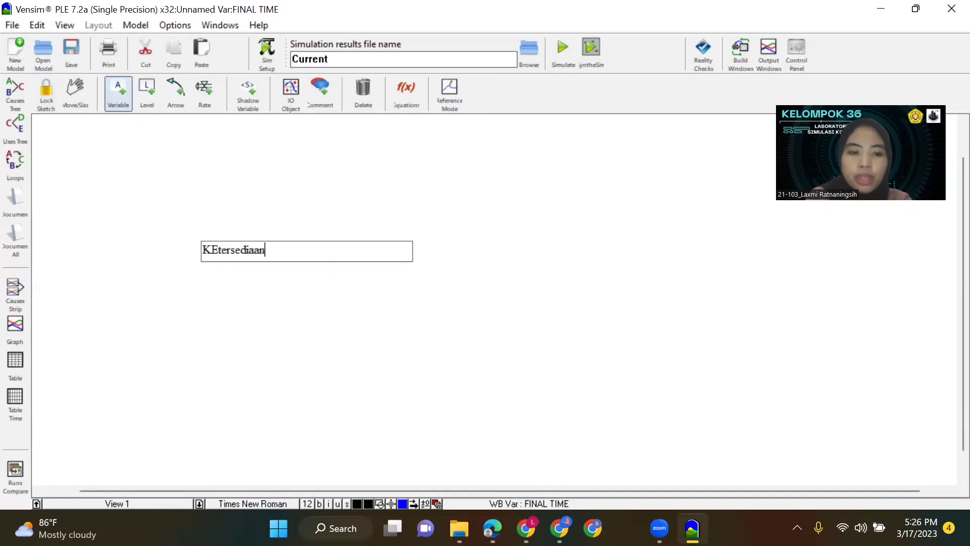
type(" Bahan Baku")
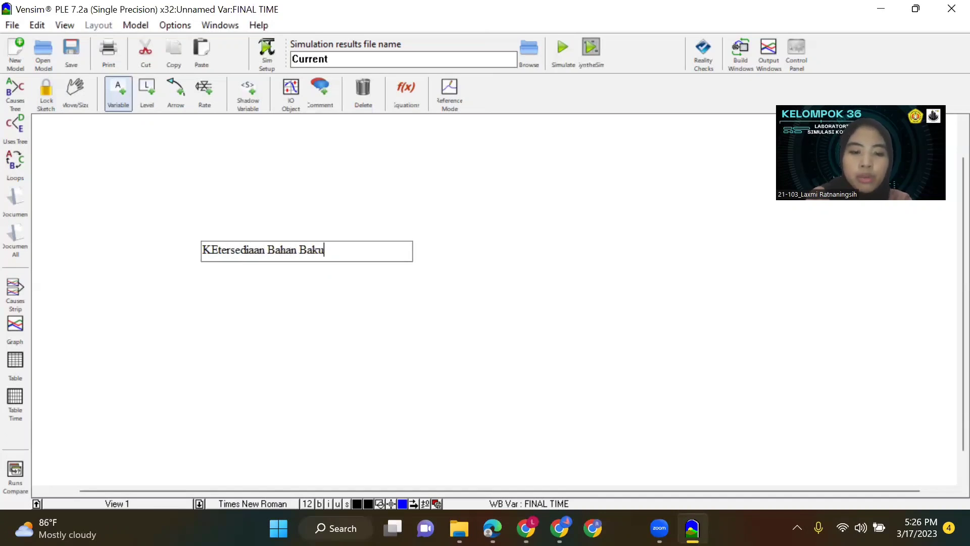
type(" Air Mineral")
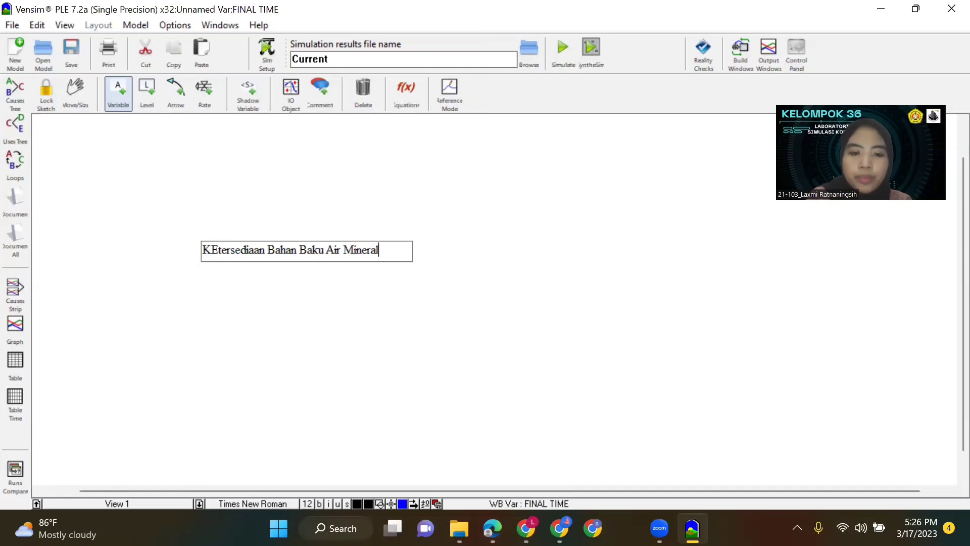
left_click_drag(218, 252, 210, 251)
type("e")
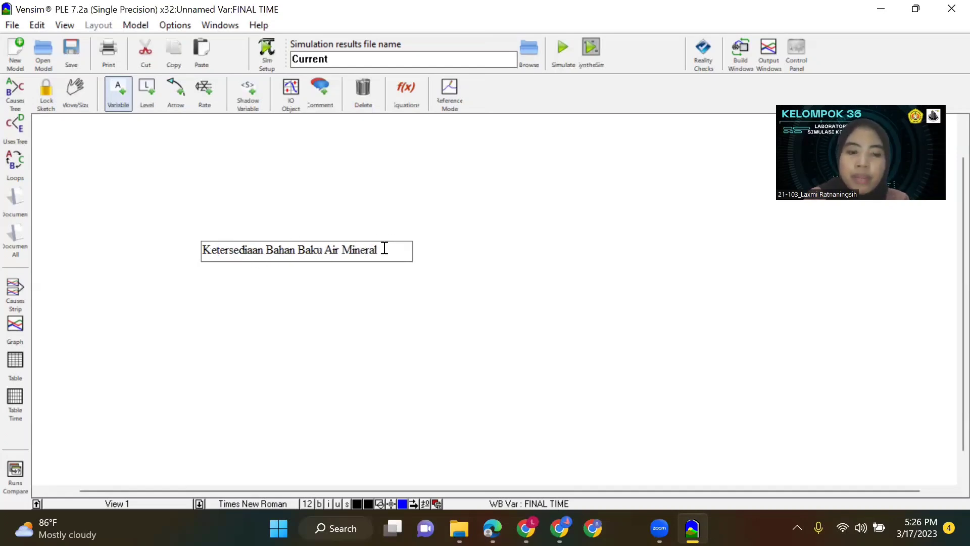
Add a variable named "Hasil Produksi Air Mineral" above and to the left of Ketersediaan Bahan Baku Air Mineral.
left_click(117, 100)
left_click(174, 190)
type("Hasil Prod")
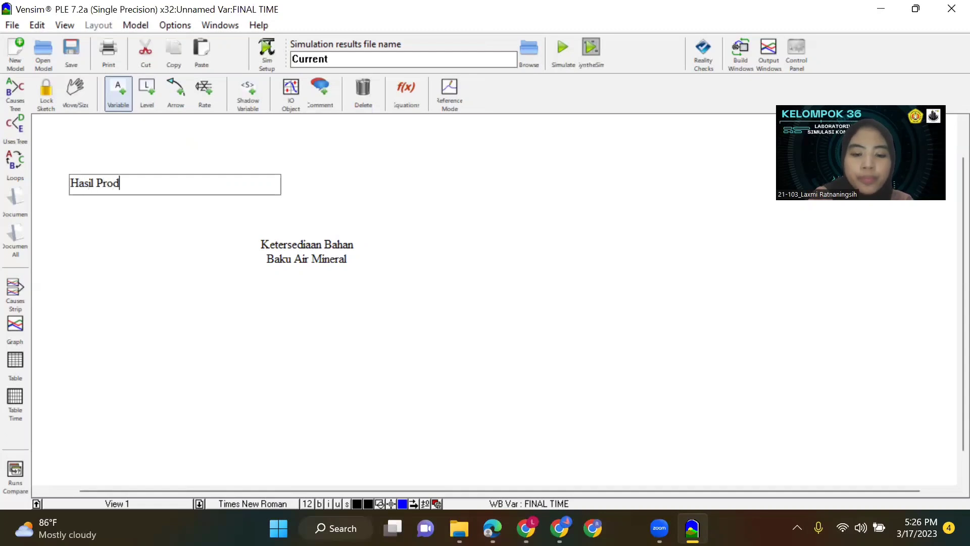
type("uksi Airn")
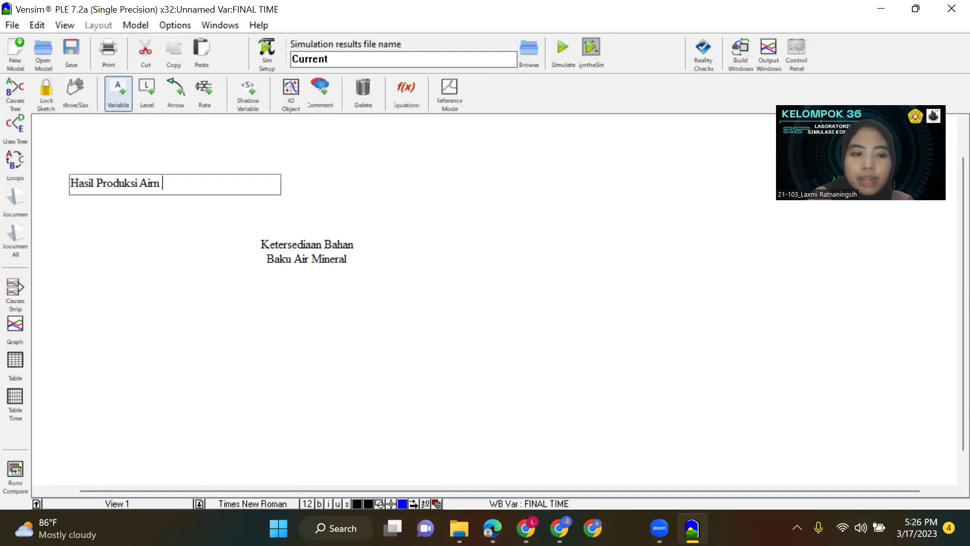
key("BackSpace")
key("BackSpace")
type("Mineral")
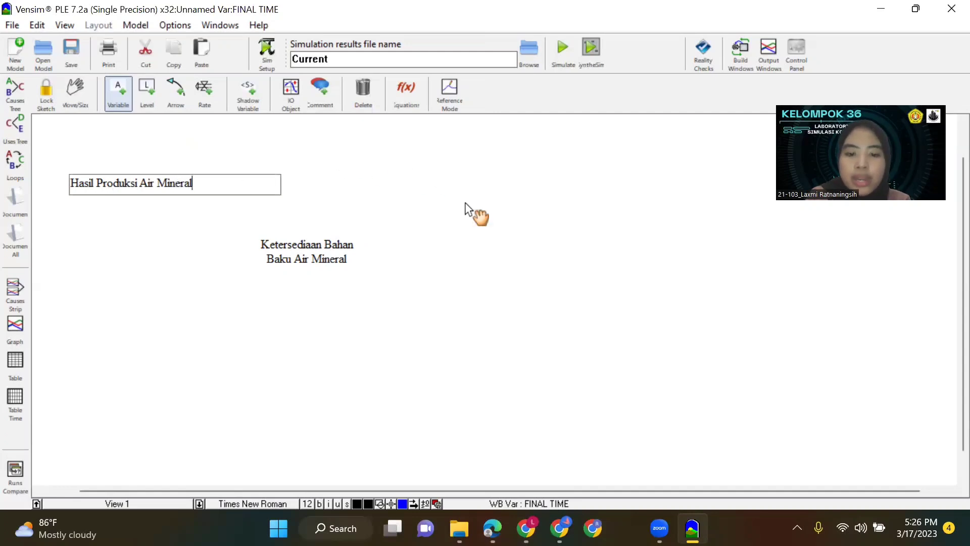
Add a variable named "Gagal Produksi" above and to the right of Ketersediaan Bahan Baku Air Mineral.
left_click(465, 203)
type("Gagal ")
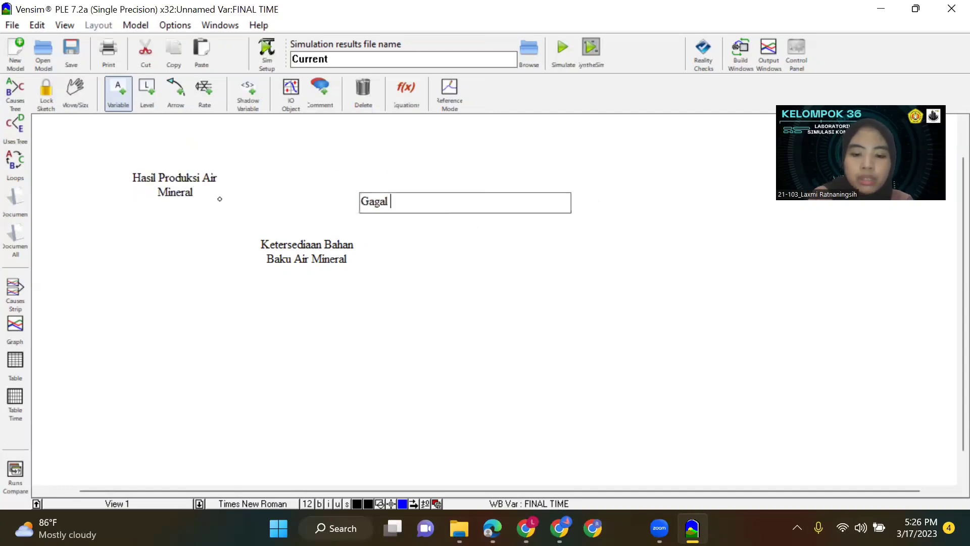
type("Produksi")
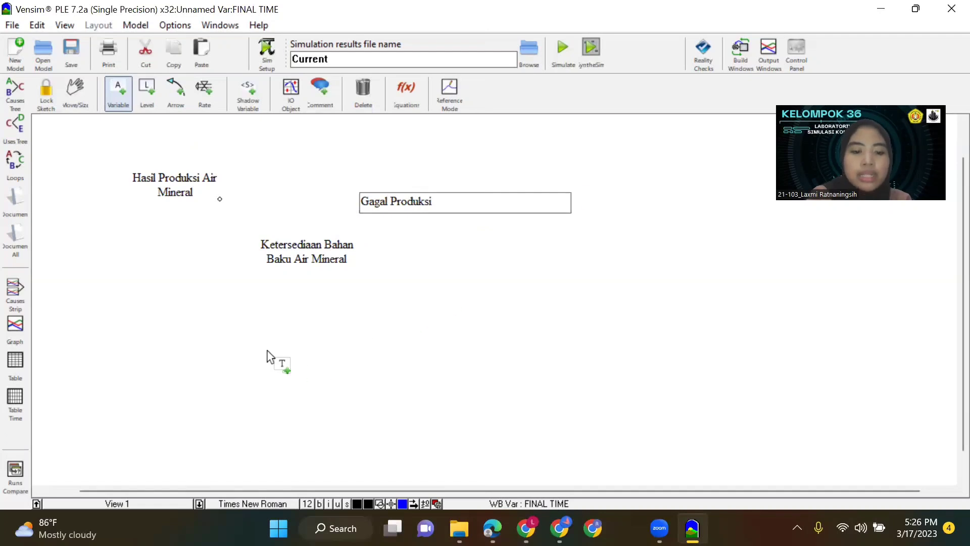
Add a variable named "Jumlah Permintaan" below and to the left of Ketersediaan Bahan Baku Air Mineral.
left_click(221, 353)
type("Jumla")
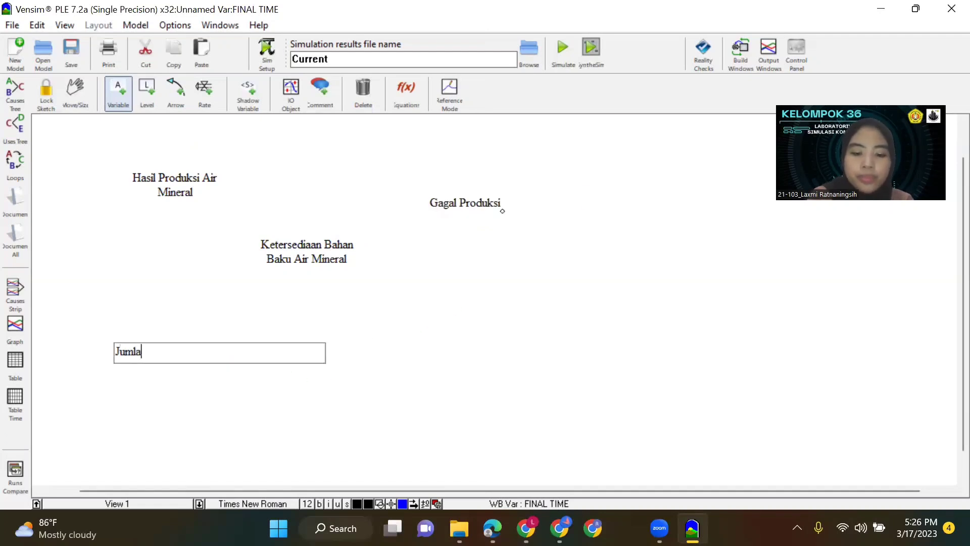
type("h PErmintaan")
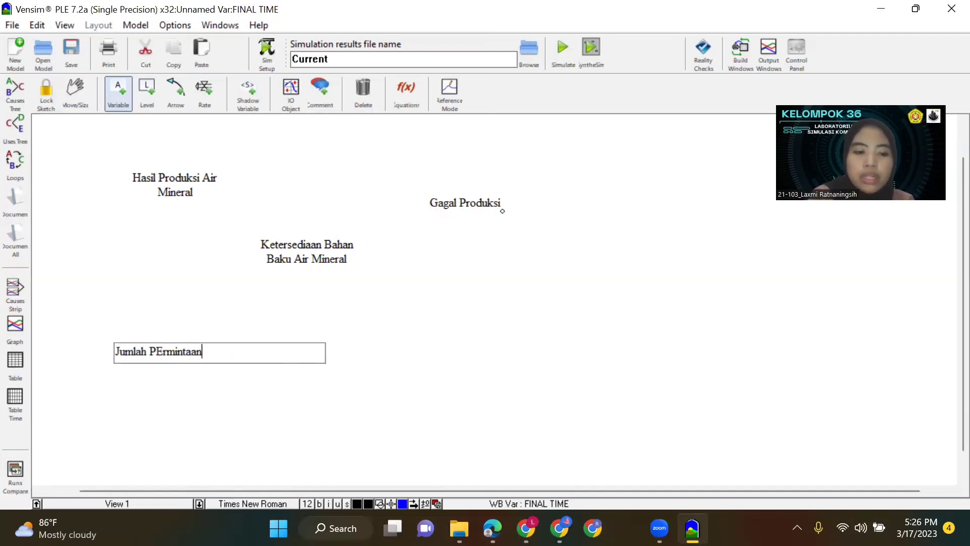
left_click(159, 357)
key("BackSpace")
type("e")
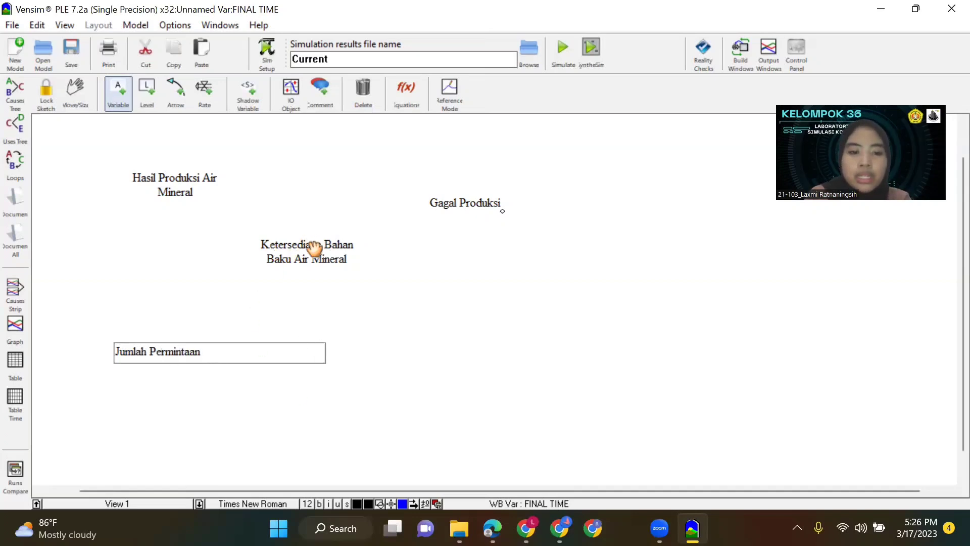
Spread out the four variables, shifting Ketersediaan Bahan Baku Air Mineral, Gagal Produksi and Hasil Produksi Air Mineral right and down, and Jumlah Permintaan lower.
left_click(311, 247)
left_click(390, 284)
left_click_drag(390, 284, 390, 284)
left_click(477, 202)
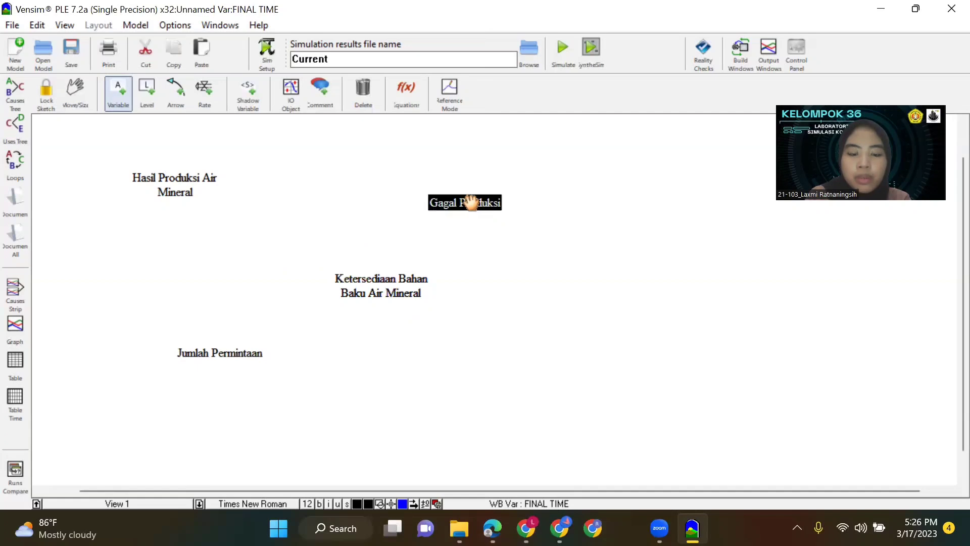
left_click_drag(531, 211, 532, 211)
left_click_drag(172, 184, 214, 211)
left_click_drag(238, 356, 238, 386)
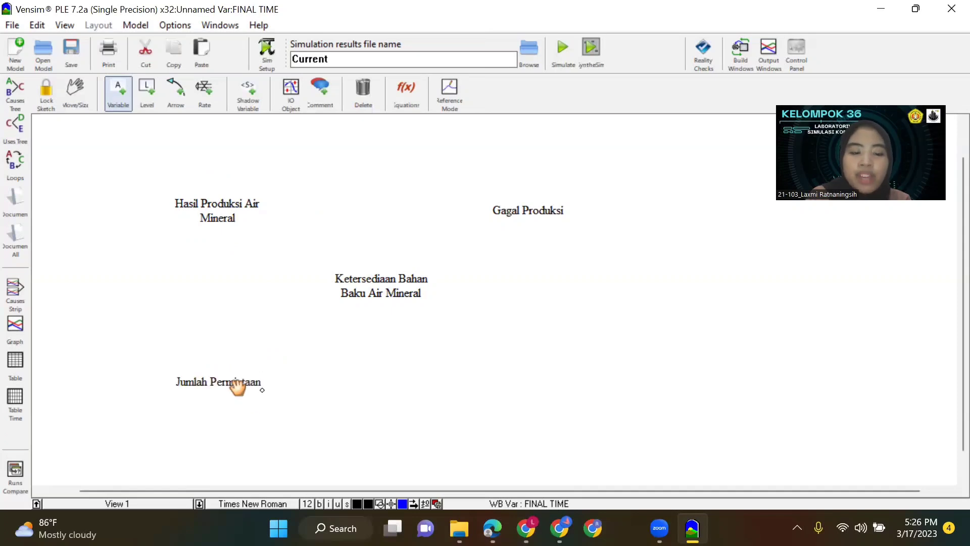
Add the variables "Debit Air", "Lokasi Mata Air" and "Kualitas Mata Air" around Hasil Produksi Air Mineral.
left_click(127, 96)
left_click(139, 158)
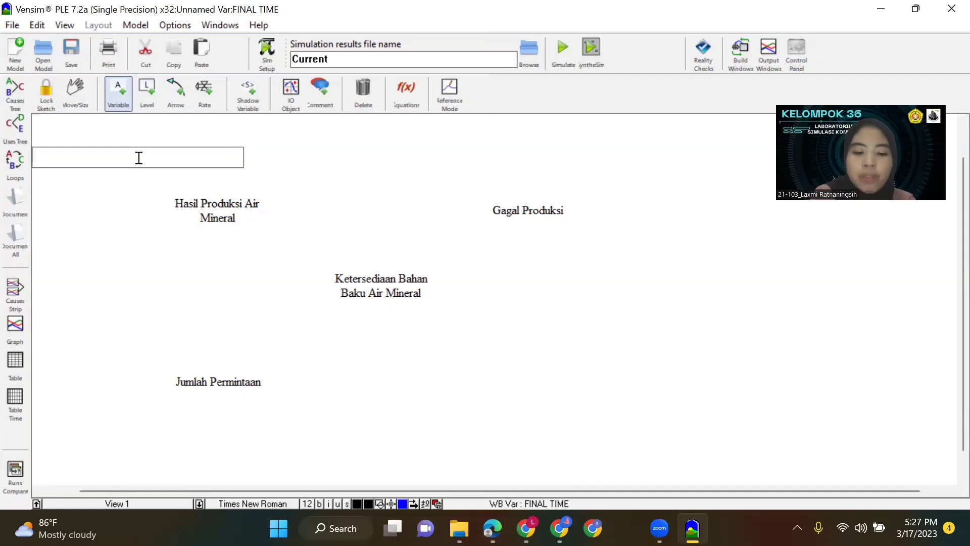
type("Debit Air")
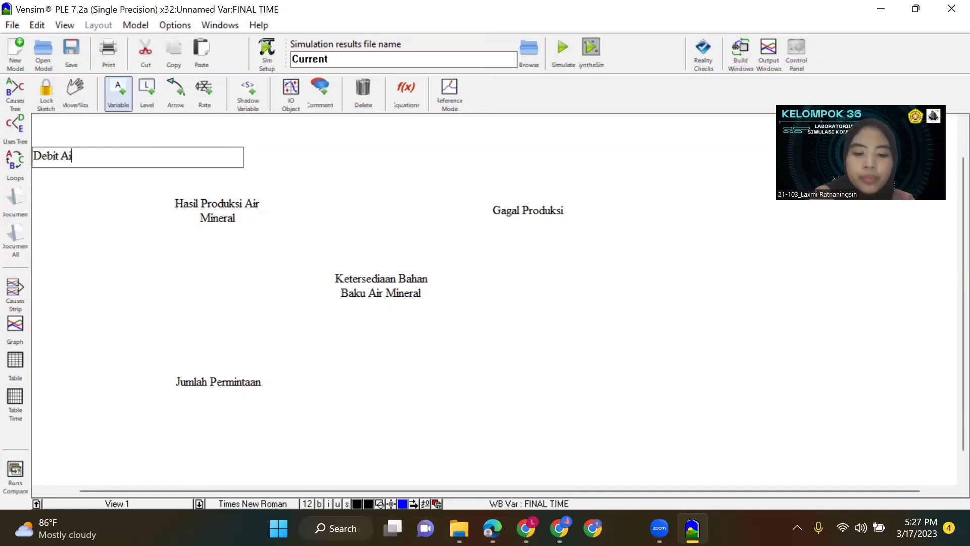
left_click(277, 174)
type("L")
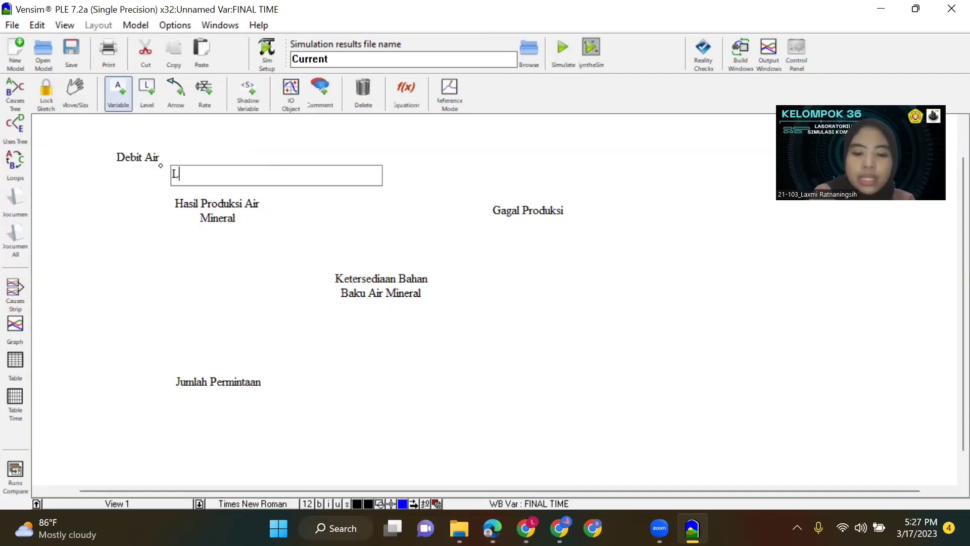
type("okasi Mata Air")
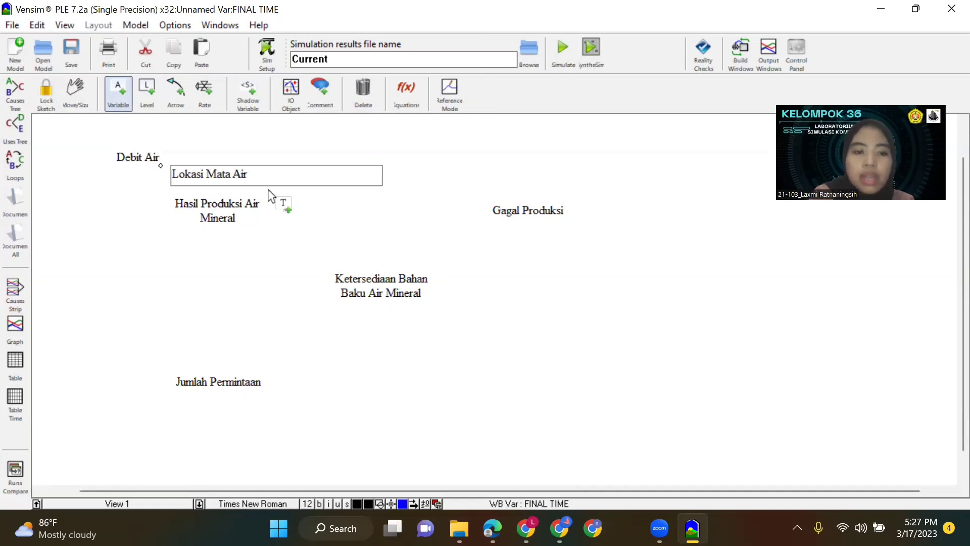
key("Return")
left_click(160, 268)
type("Kualitas Mata Air")
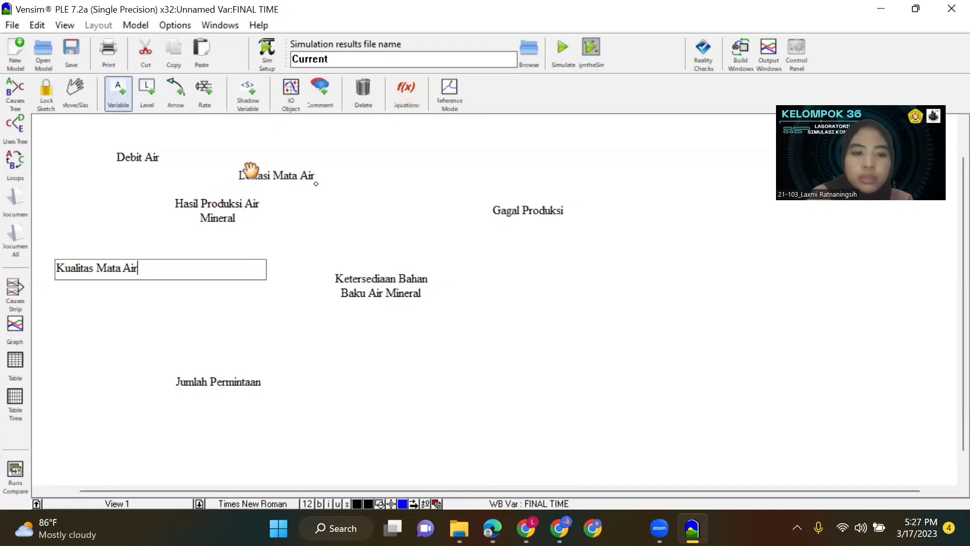
Move Lokasi Mata Air up and to the right, and Kualitas Mata Air to the left, away from Hasil Produksi Air Mineral.
left_click(295, 176)
left_click_drag(286, 164, 307, 149)
left_click_drag(189, 269, 151, 269)
Add the variables "Cuaca Buruk", "Ketidakhigenisan" and "Banyak Limbah" to the right of Gagal Produksi.
left_click(627, 143)
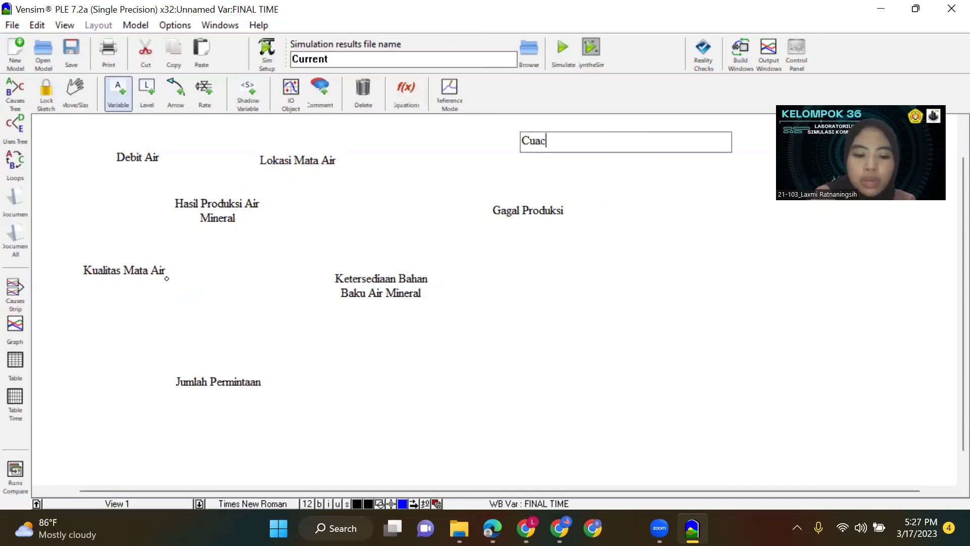
type("Cuaca Buruk")
left_click(628, 204)
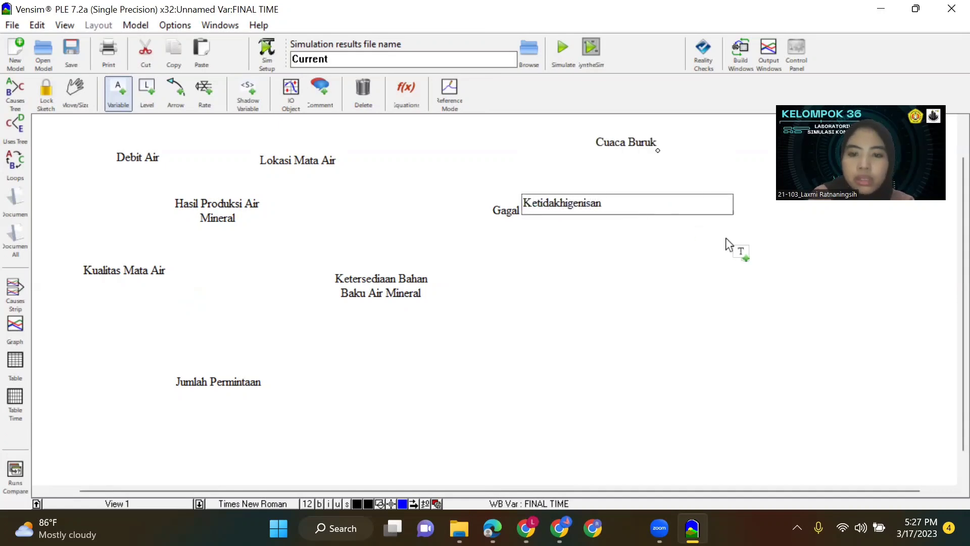
left_click(649, 256)
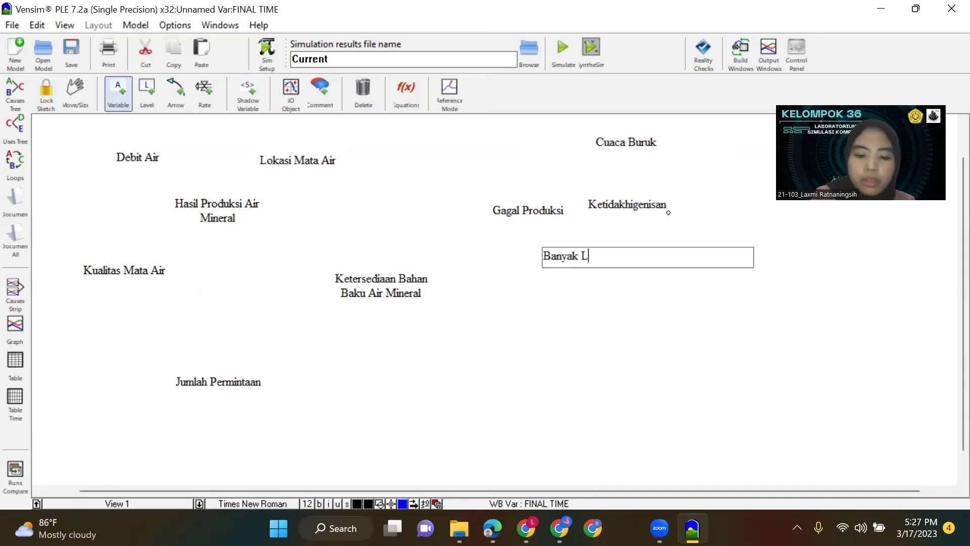
Spread Cuaca Buruk, Ketidakhigenisan and Banyak Limbah farther apart in a column to the right of Gagal Produksi.
left_click(628, 206)
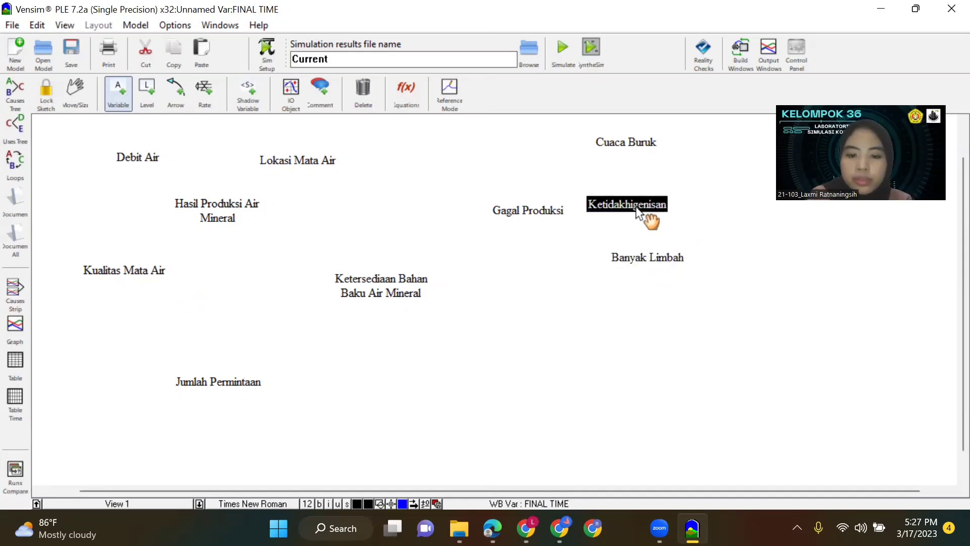
left_click_drag(676, 227, 675, 225)
left_click(629, 144)
left_click_drag(659, 166, 652, 163)
mouse_move(675, 220)
left_mouse_down()
mouse_move(677, 234)
mouse_move(660, 223)
left_mouse_up()
left_click(642, 258)
left_click_drag(631, 301, 634, 301)
Add the variables "Penurunan Permintaan" above-left and "Peningkatan Permintaan" below-left of Jumlah Permintaan.
left_click(133, 326)
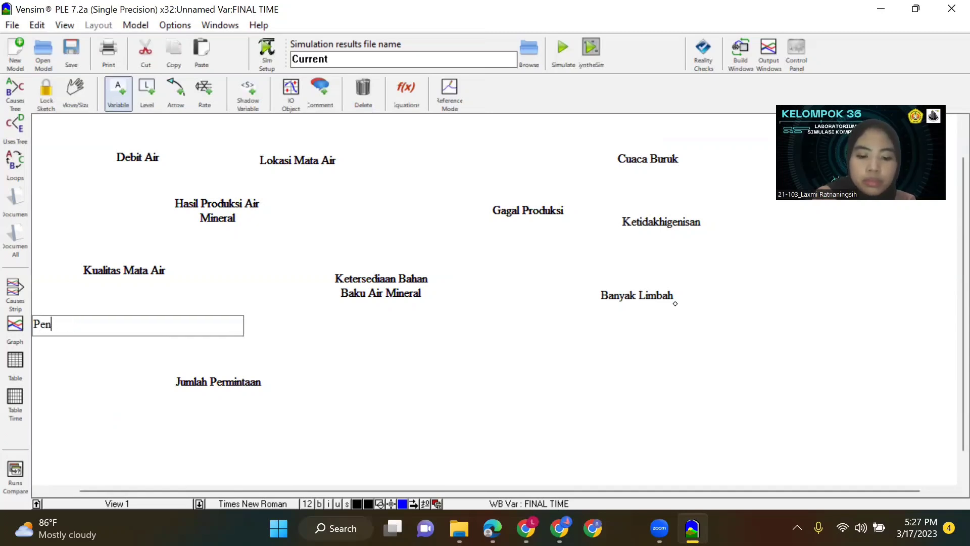
key("Return")
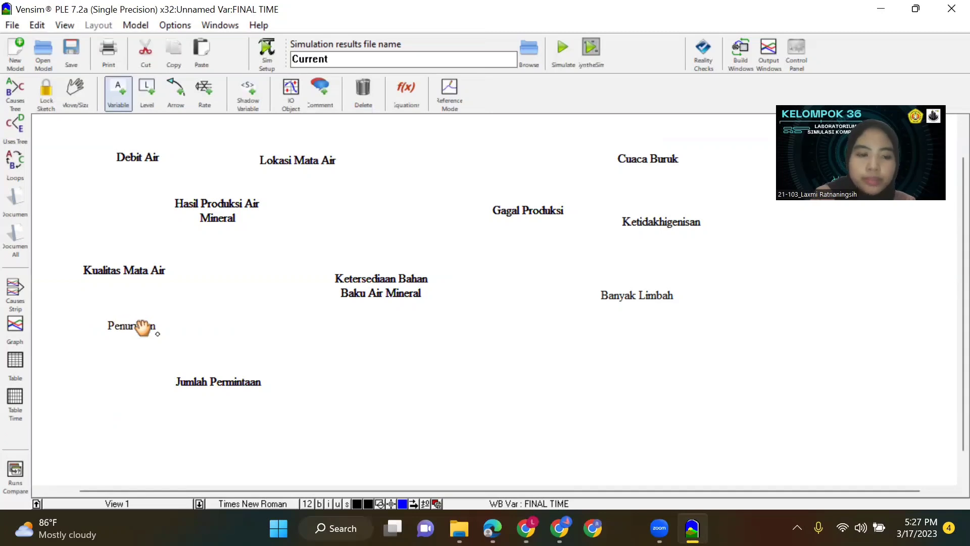
left_click(142, 331)
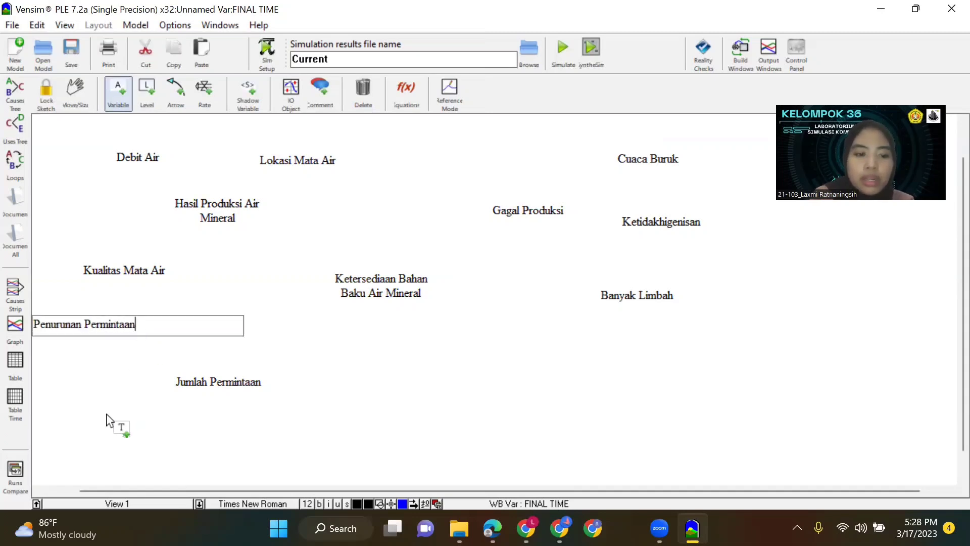
left_click(108, 414)
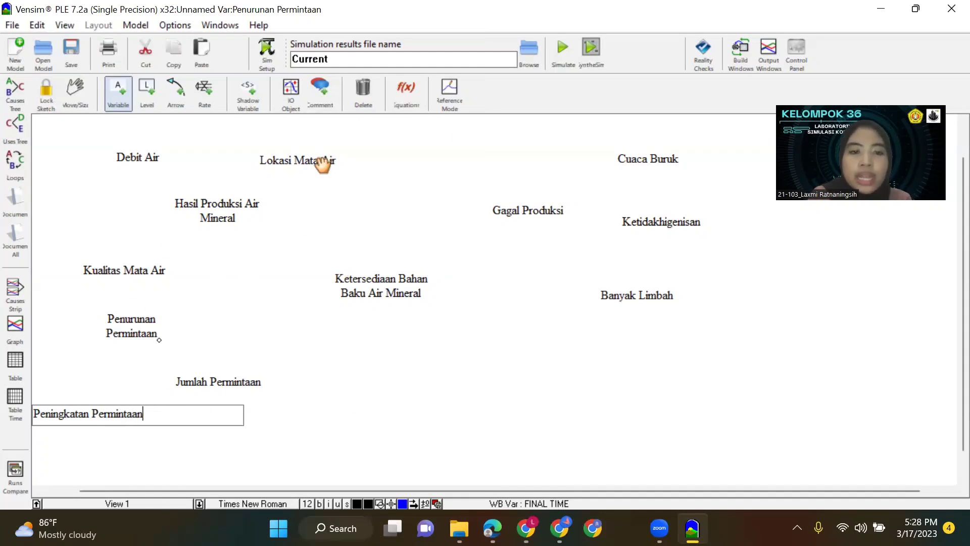
Move Lokasi Mata Air and Debit Air slightly higher above Hasil Produksi Air Mineral.
left_click(318, 154)
left_click_drag(320, 160, 320, 150)
left_click(137, 157)
left_click_drag(136, 141, 135, 140)
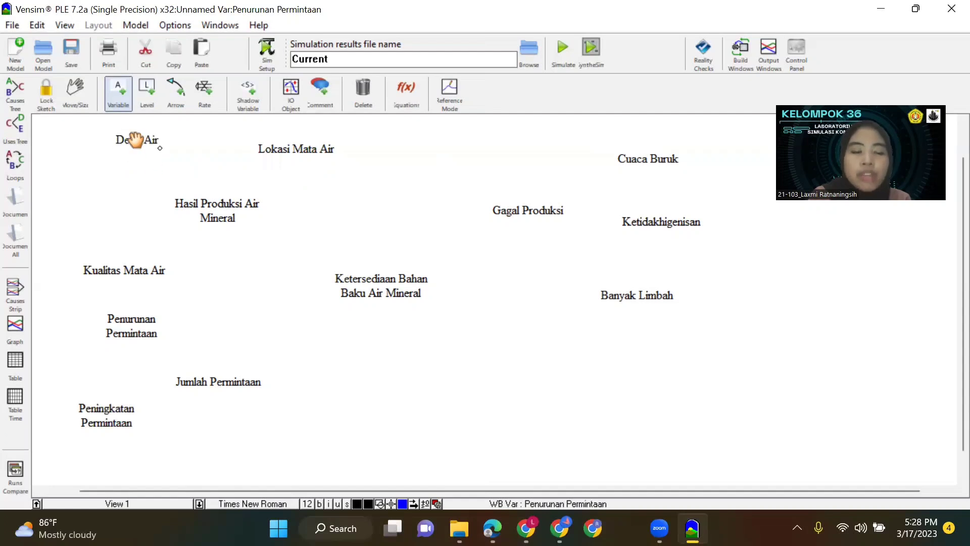
Draw causal arrows from Debit Air, Lokasi Mata Air and Kualitas Mata Air to Hasil Produksi Air Mineral.
left_click(185, 91)
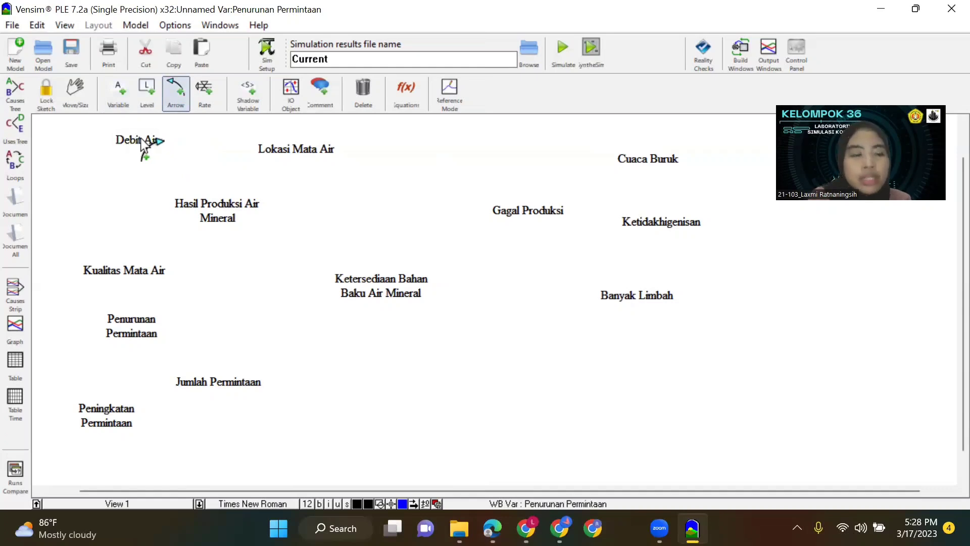
left_click(141, 144)
left_click(231, 225)
left_click(299, 151)
left_click(223, 226)
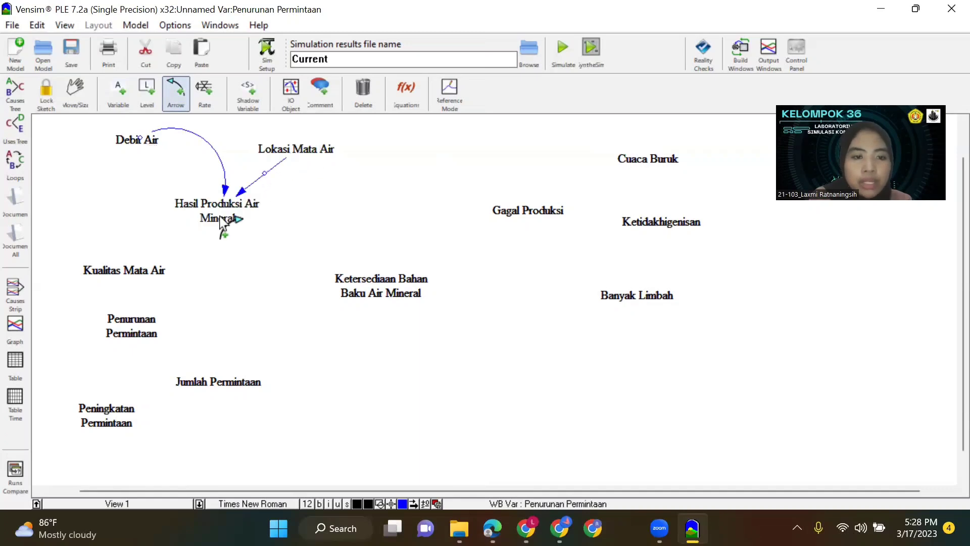
left_click(142, 277)
left_click(215, 220)
Draw causal arrows from Penurunan Permintaan and Peningkatan Permintaan to Jumlah Permintaan.
left_click(133, 327)
left_click(195, 387)
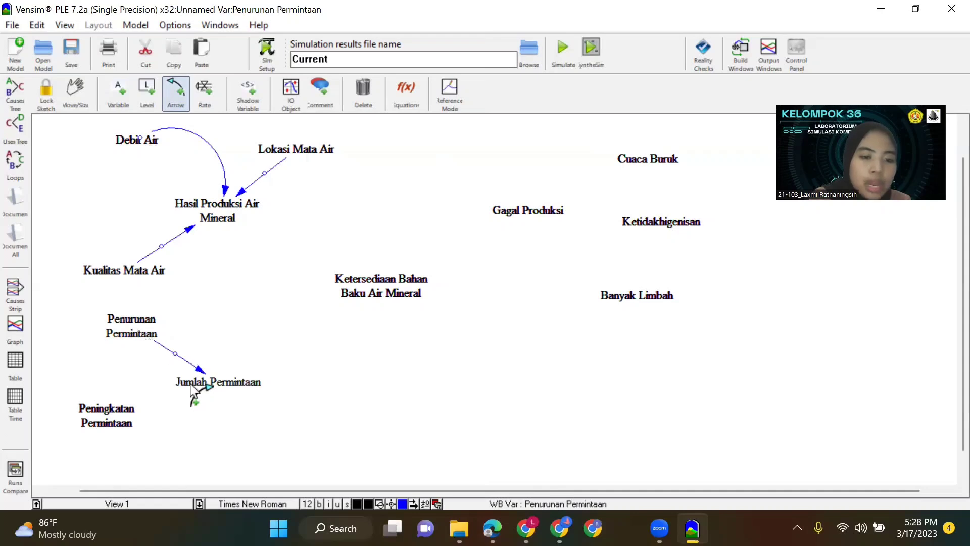
left_click(130, 423)
left_click(188, 390)
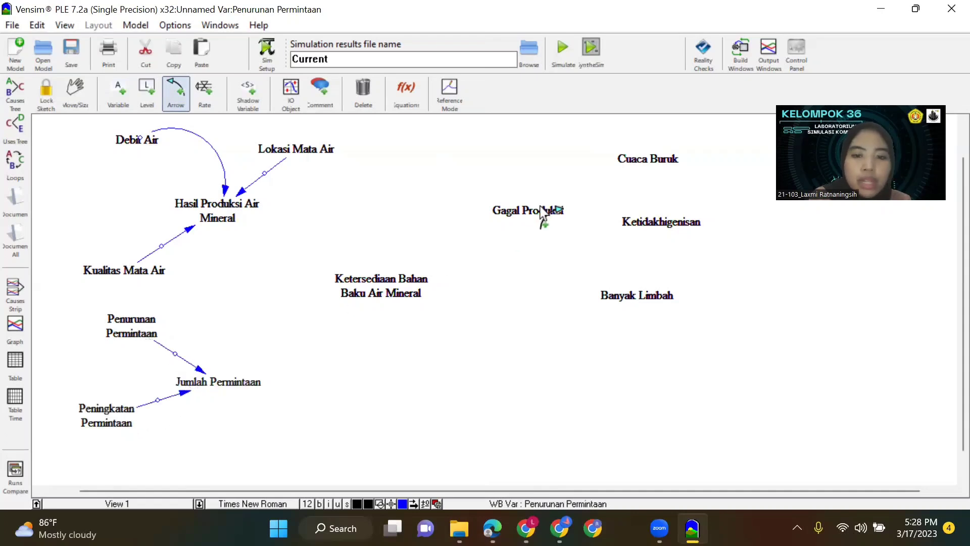
Draw causal arrows from Cuaca Buruk, Ketidakhigenisan and Banyak Limbah to Gagal Produksi.
left_click(650, 161)
left_click(540, 216)
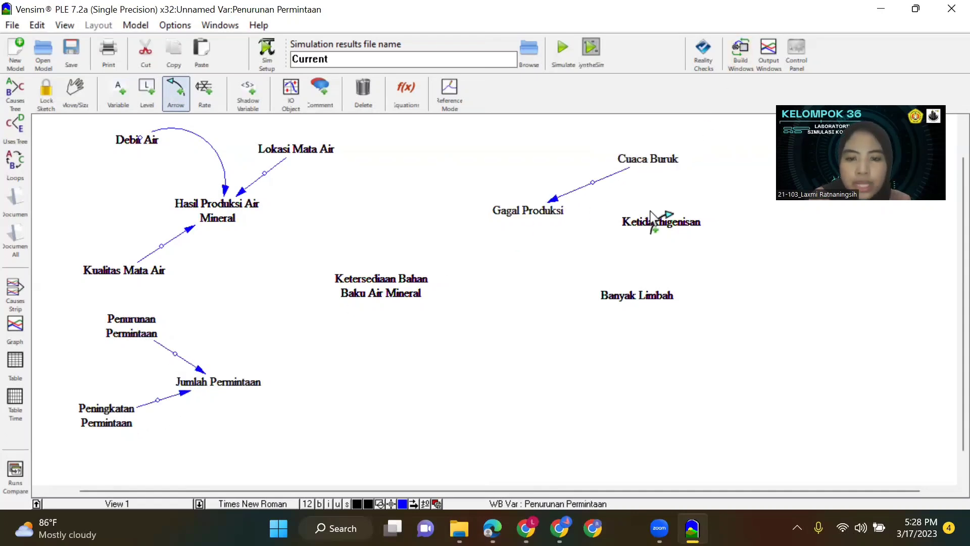
left_click(654, 228)
left_click(525, 218)
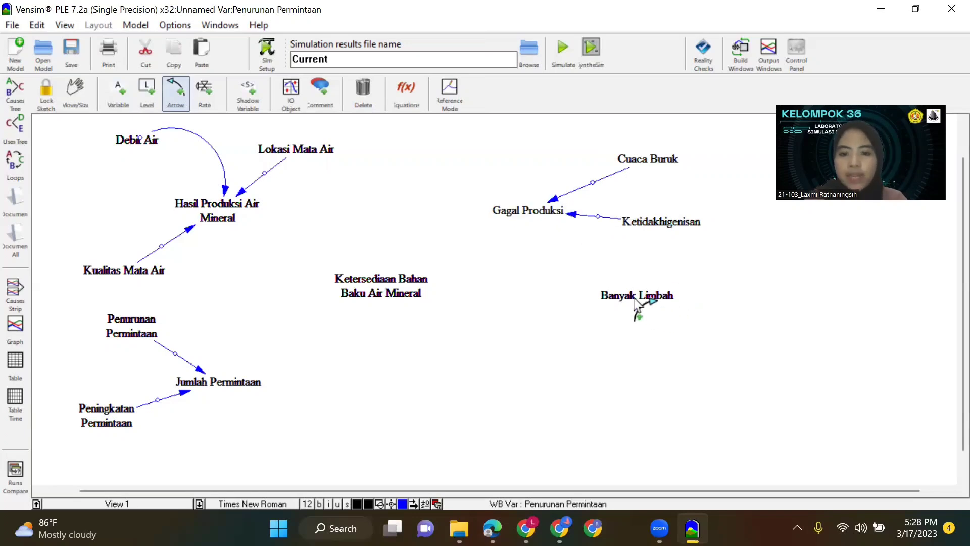
left_click(629, 293)
left_click(539, 218)
Connect Gagal Produksi to Hasil Produksi Air Mineral, and link Hasil Produksi Air Mineral and Jumlah Permintaan to Ketersediaan Bahan Baku Air Mineral with arrows.
left_click(515, 212)
left_click(219, 211)
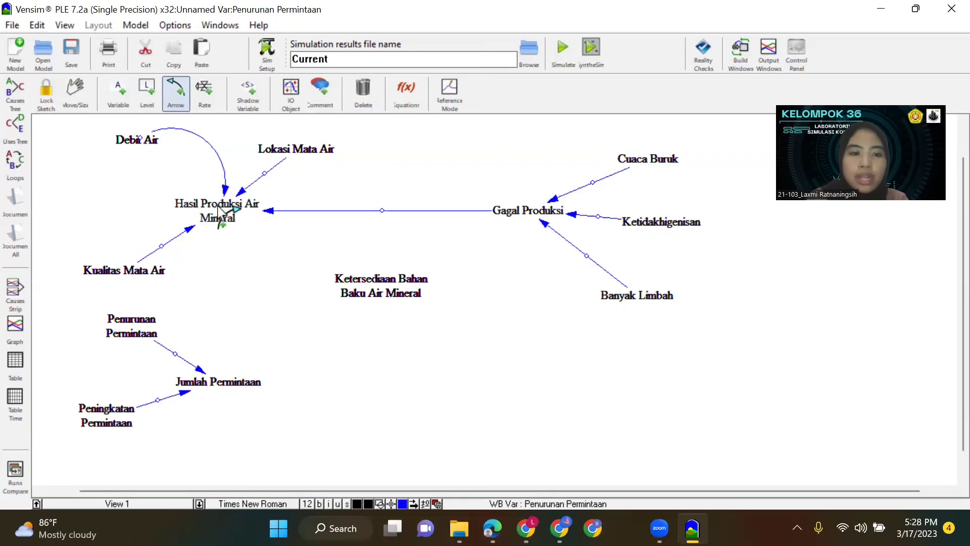
left_click(219, 211)
left_click(386, 286)
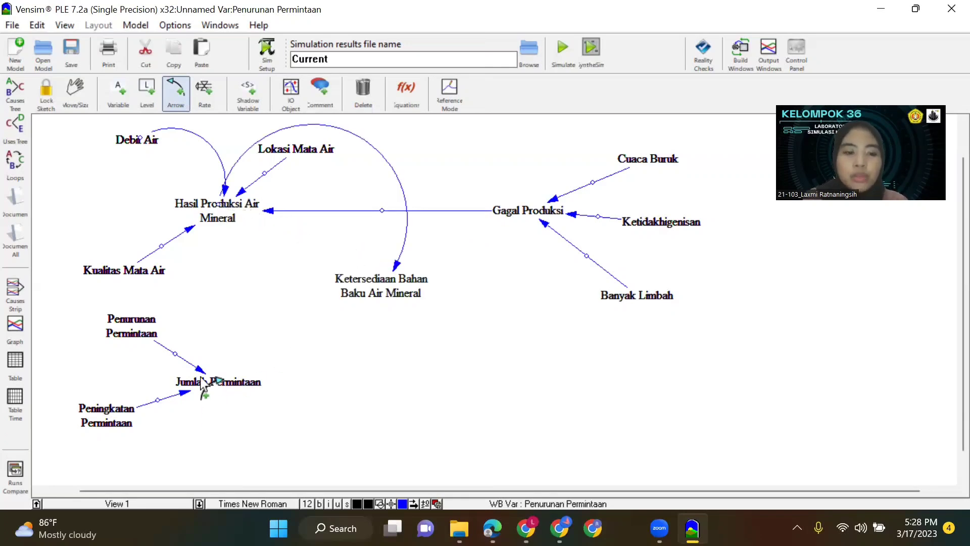
left_click(202, 383)
left_click(379, 291)
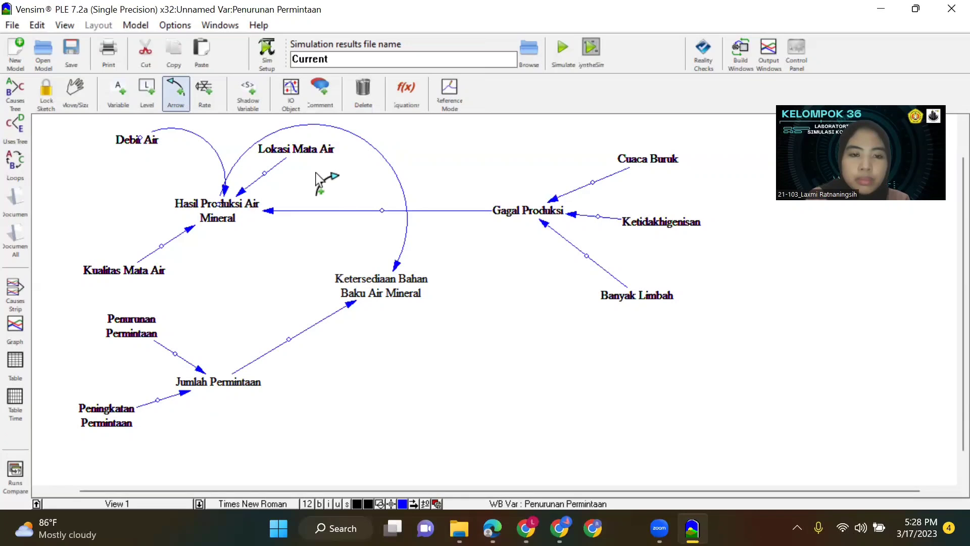
Curve the arrows from Lokasi Mata Air, Debit Air and Kualitas Mata Air, plus the two arrows leading into Jumlah Permintaan.
left_click_drag(264, 173, 292, 172)
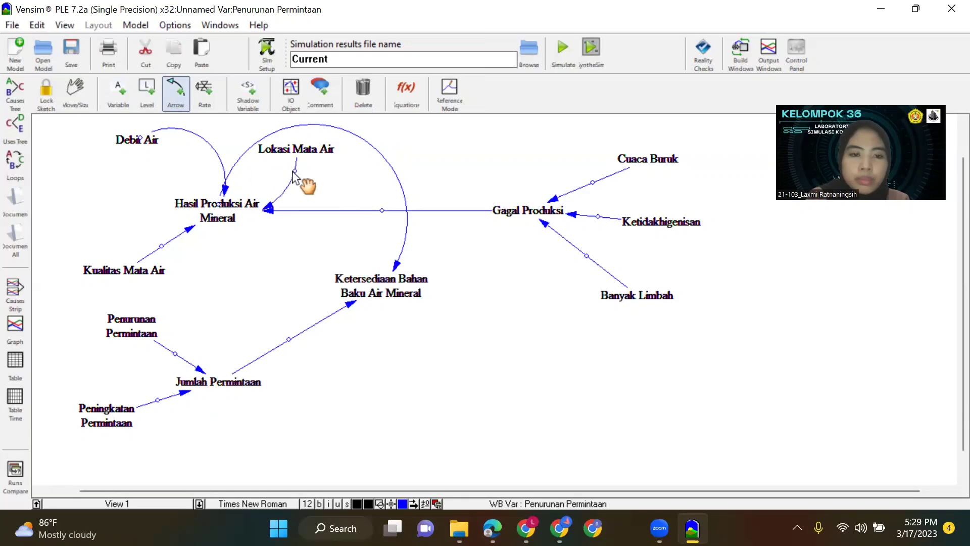
left_click_drag(138, 135, 151, 187)
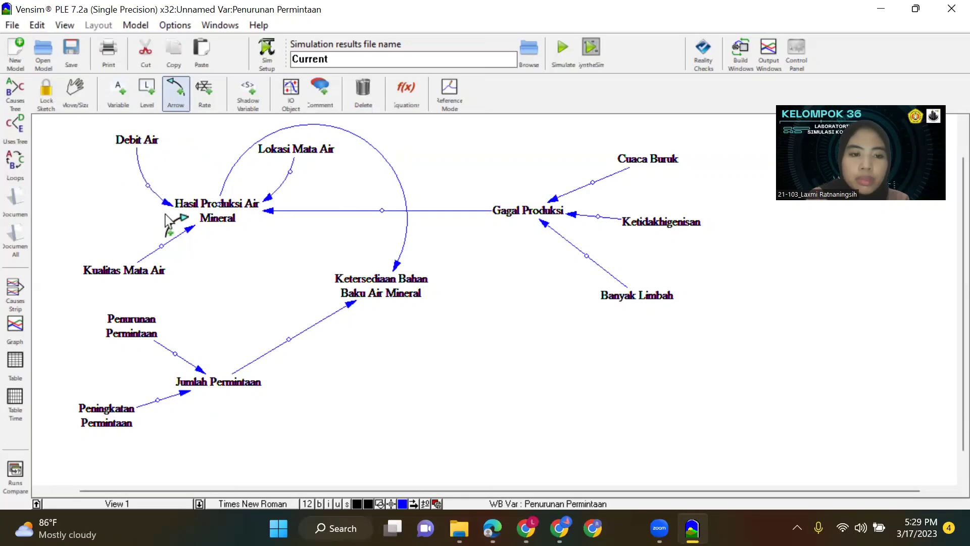
left_click_drag(162, 247, 214, 266)
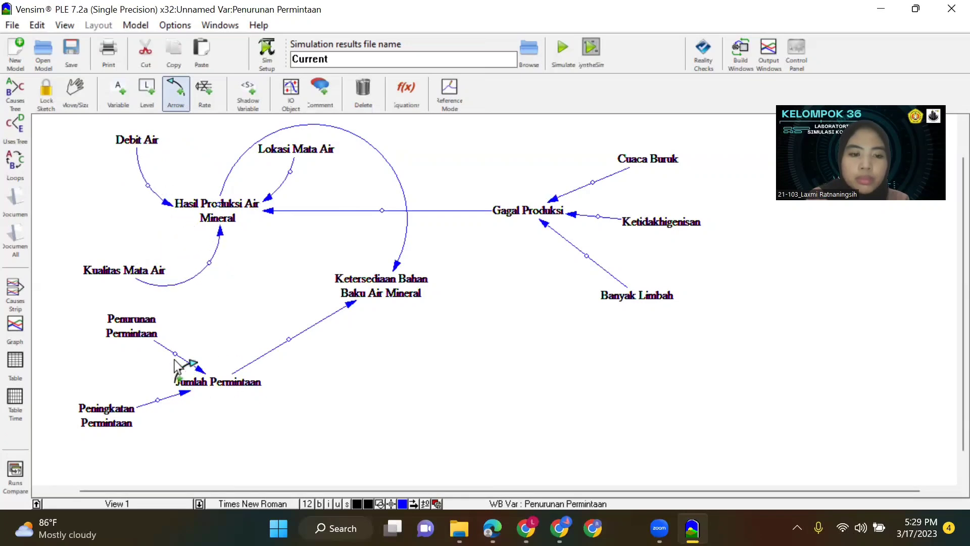
left_click_drag(181, 357, 199, 320)
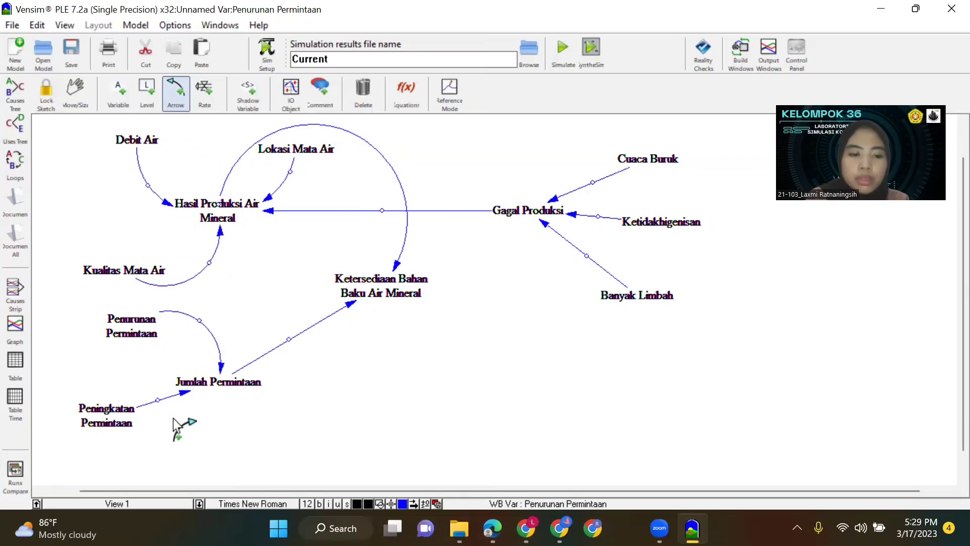
left_click_drag(156, 400, 188, 418)
Curve the two arrows into Ketersediaan Bahan Baku Air Mineral and the arrow from Gagal Produksi to Hasil Produksi Air Mineral.
left_click_drag(290, 340, 348, 353)
left_click_drag(224, 215, 275, 250)
left_click_drag(382, 211, 386, 230)
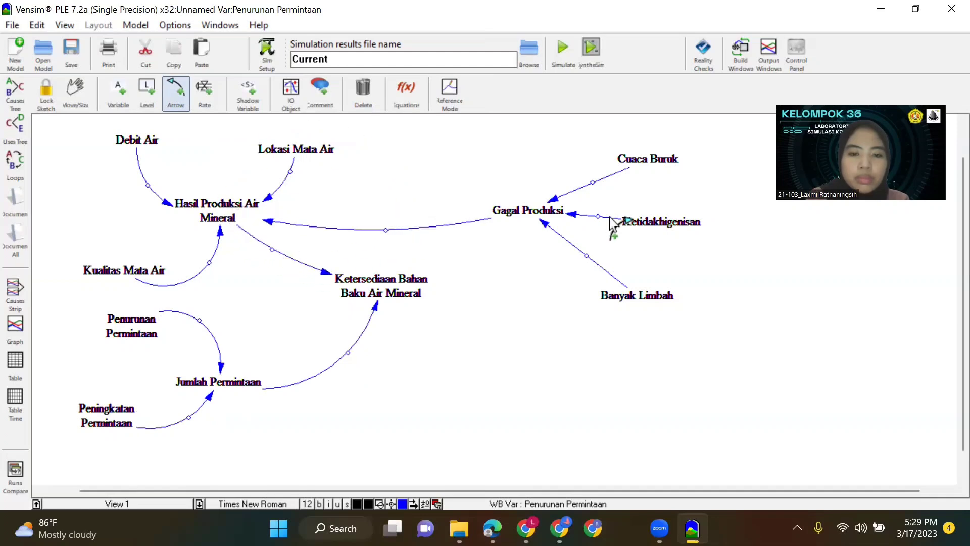
Curve the arrows from Cuaca Buruk, Ketidakhigenisan and Banyak Limbah that lead into Gagal Produksi.
left_click_drag(594, 183, 578, 153)
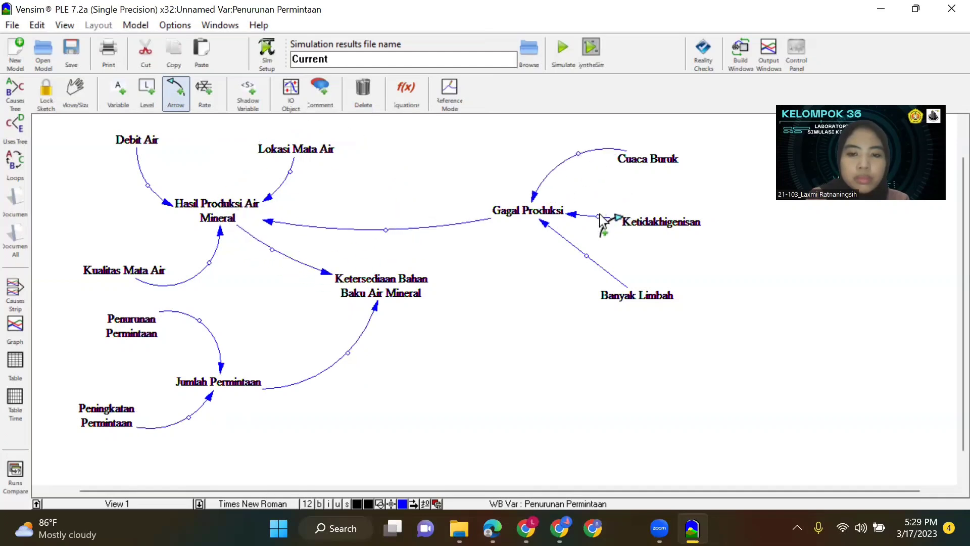
left_click_drag(599, 217, 571, 277)
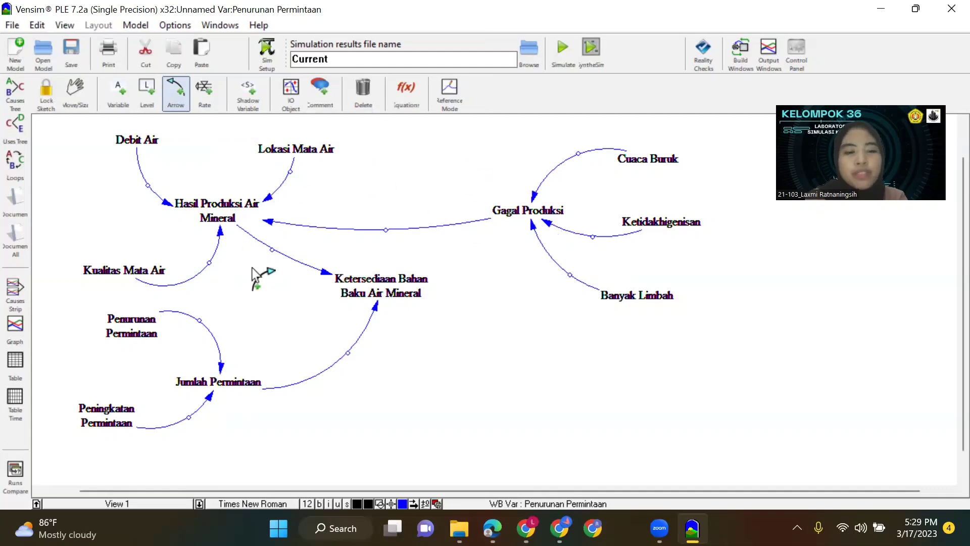
Set + polarity on the arrows from Debit Air, Lokasi Mata Air and Kualitas Mata Air to Hasil Produksi Air Mineral.
right_click(150, 188)
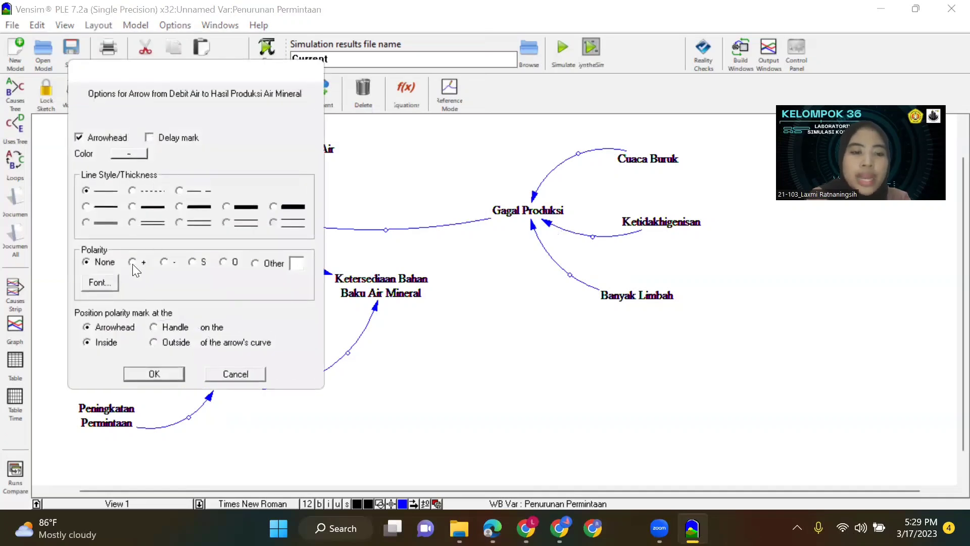
left_click(156, 373)
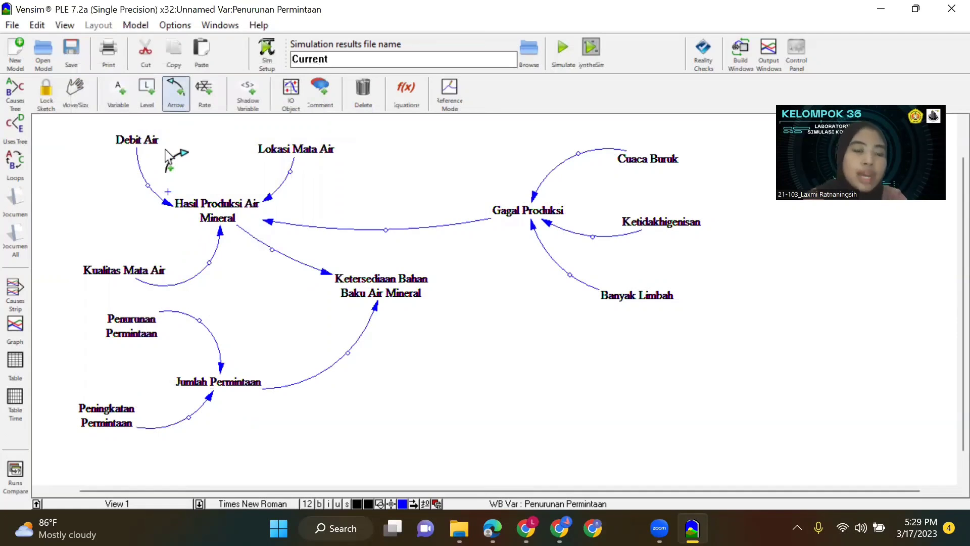
left_click(292, 173)
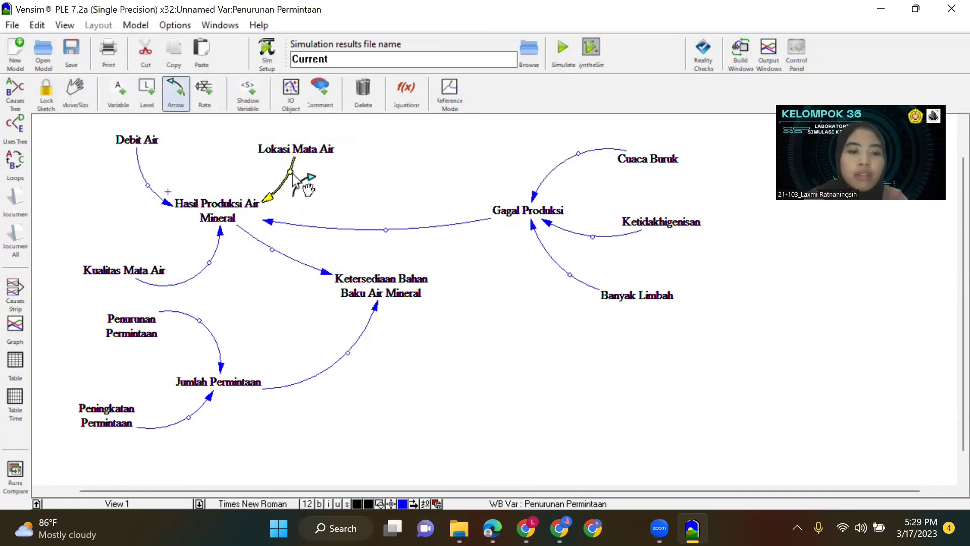
right_click(292, 174)
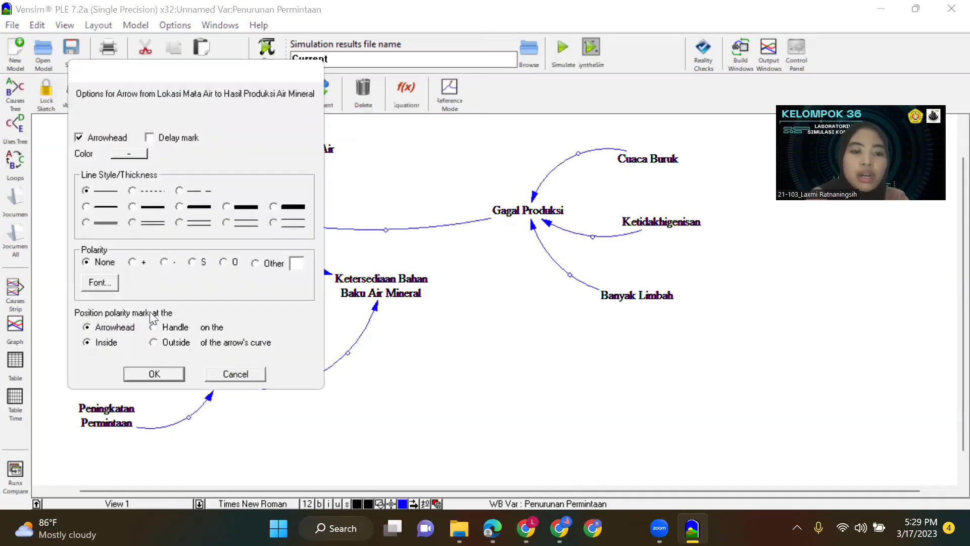
left_click(172, 376)
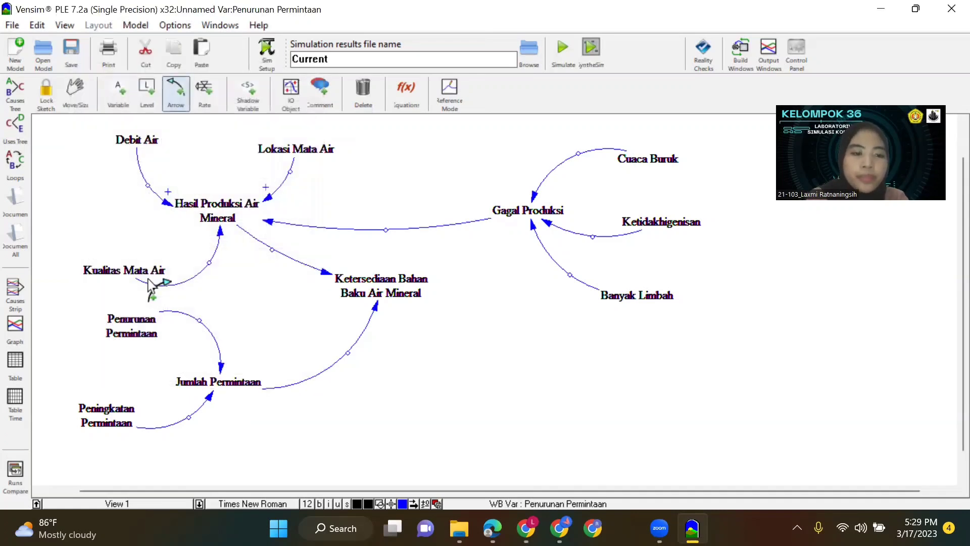
right_click(209, 264)
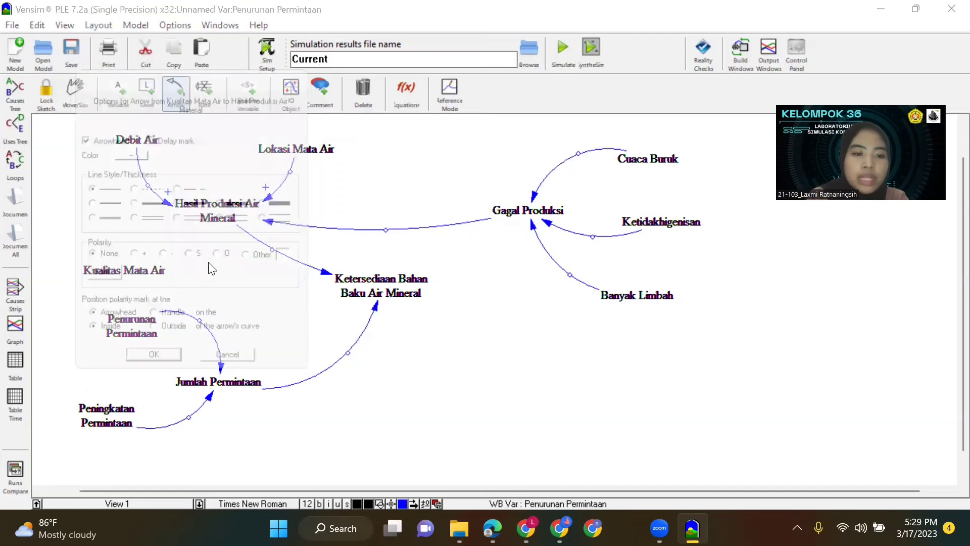
left_click(132, 262)
left_click(148, 374)
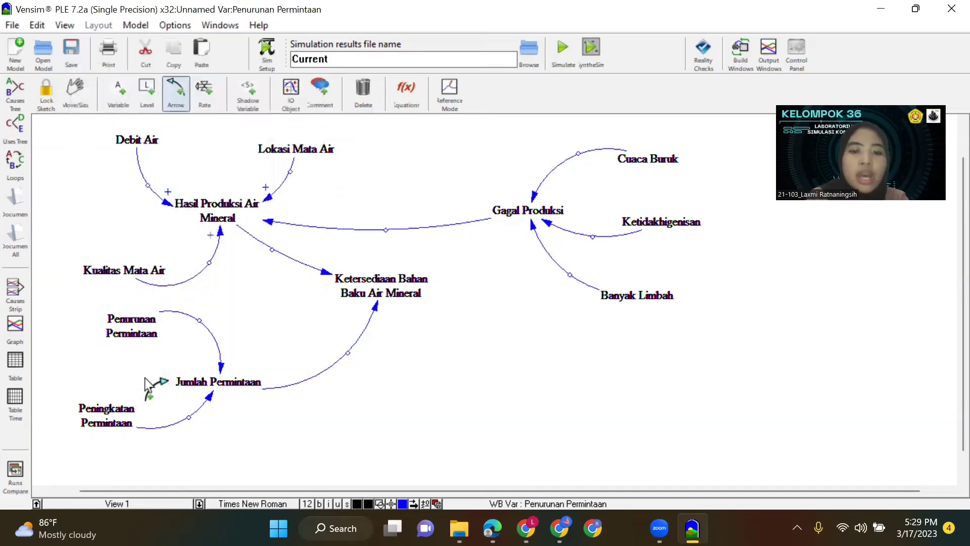
Set + polarity on the arrows from Cuaca Buruk, Ketidakhigenisan and Banyak Limbah to Gagal Produksi.
right_click(579, 153)
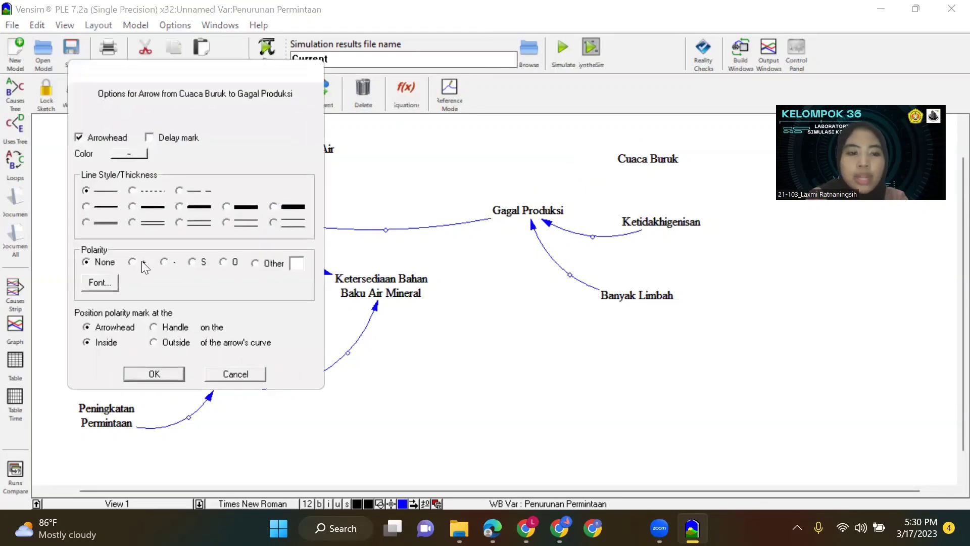
left_click(138, 375)
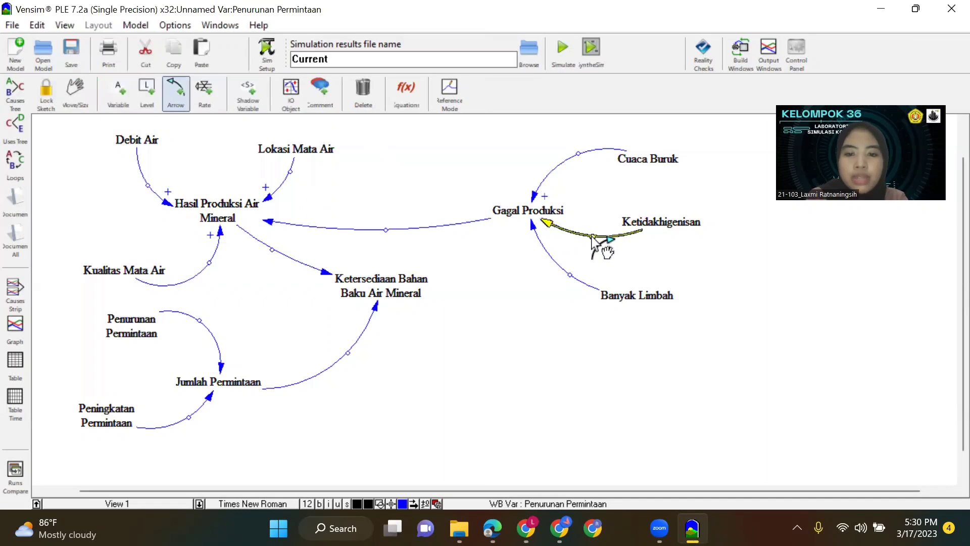
right_click(593, 238)
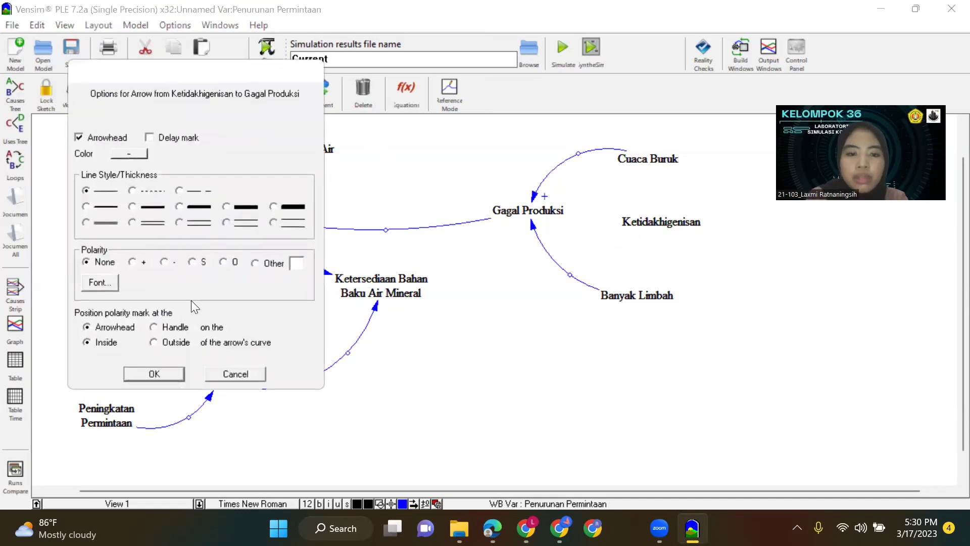
left_click(154, 374)
right_click(573, 279)
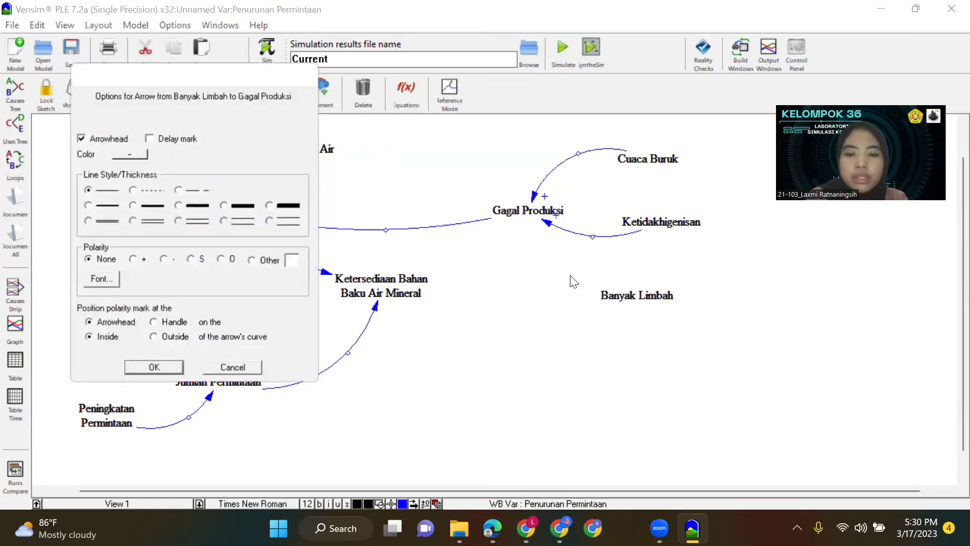
left_click(154, 374)
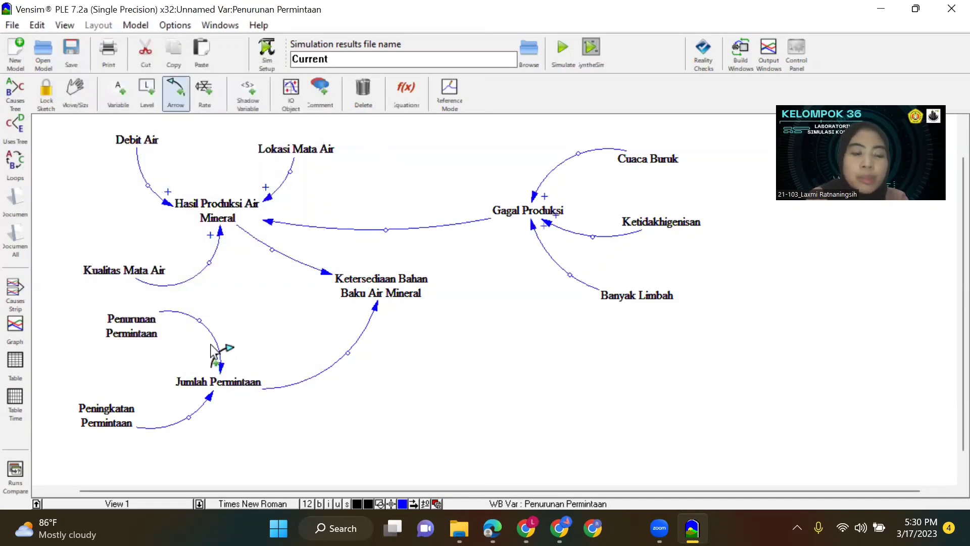
Set - polarity on the arrow from Penurunan Permintaan, and + polarity on the arrows from Peningkatan Permintaan and Jumlah Permintaan.
right_click(202, 321)
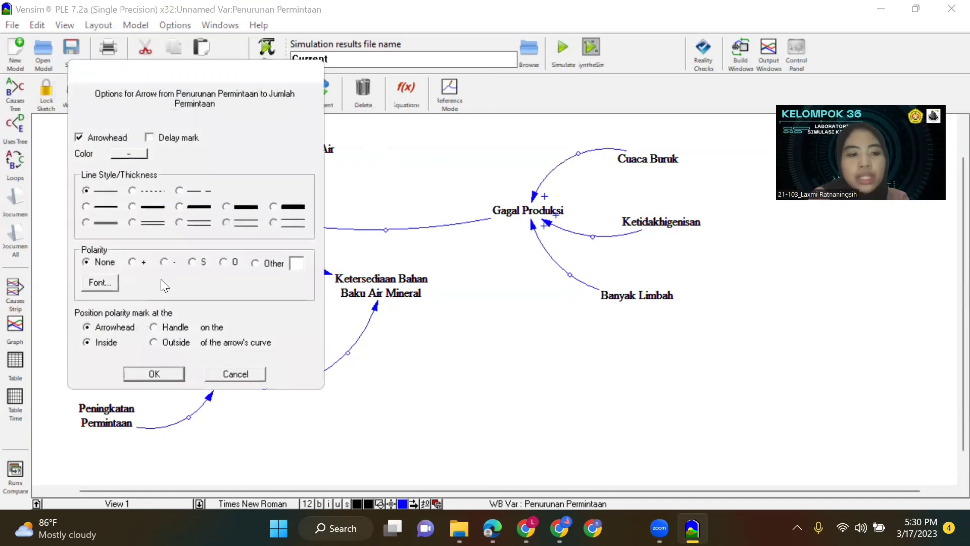
left_click(162, 375)
right_click(189, 416)
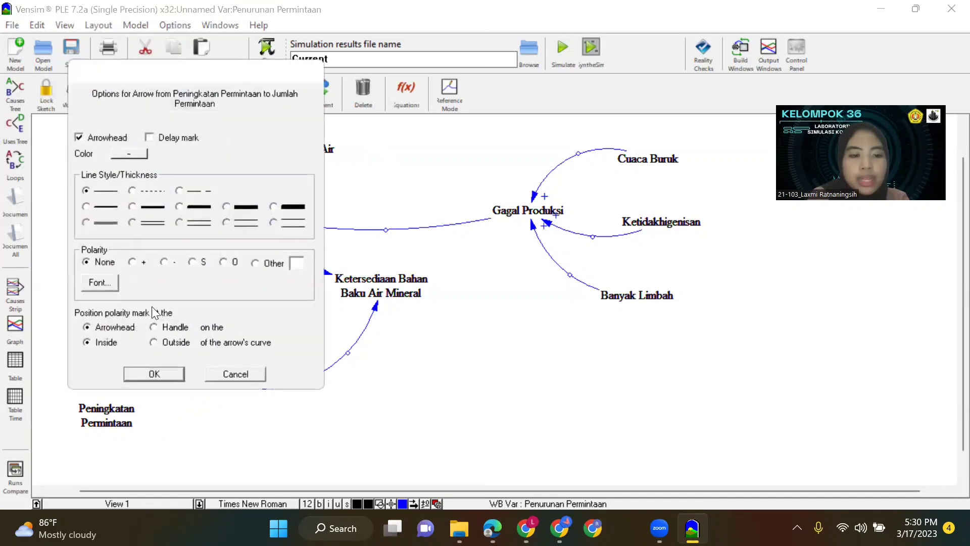
left_click(132, 262)
left_click(154, 373)
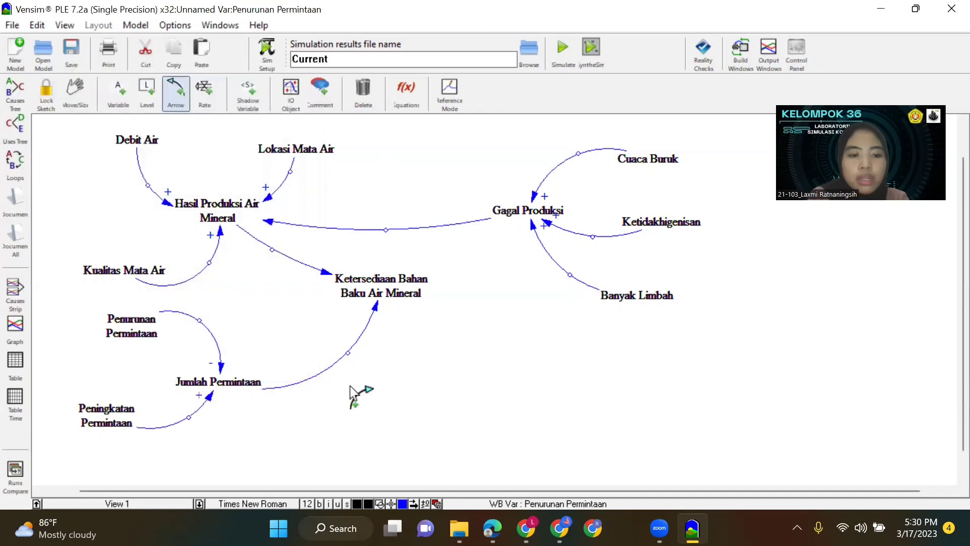
right_click(348, 353)
left_click(134, 262)
left_click(166, 374)
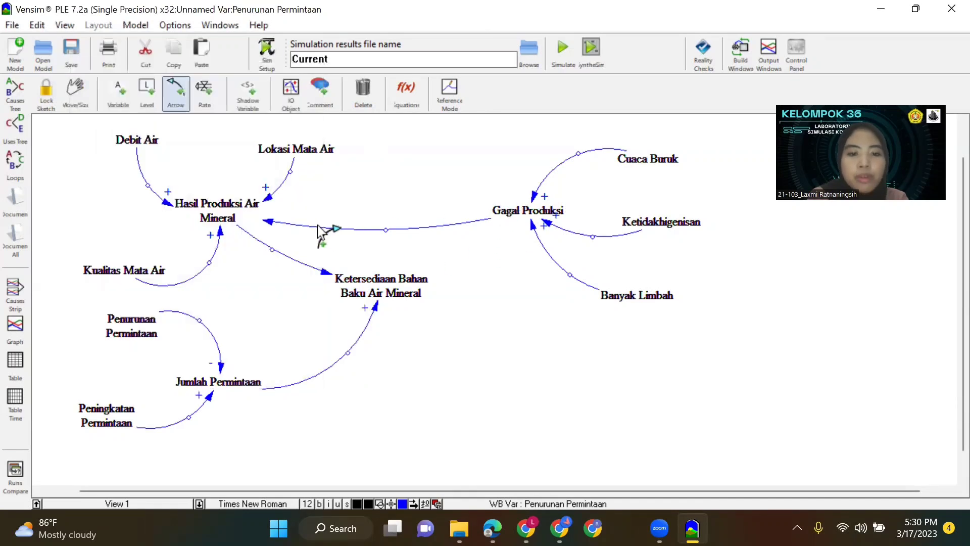
Set - polarity on the arrows from Gagal Produksi to Hasil Produksi Air Mineral and from there to Ketersediaan Bahan Baku Air Mineral.
right_click(386, 230)
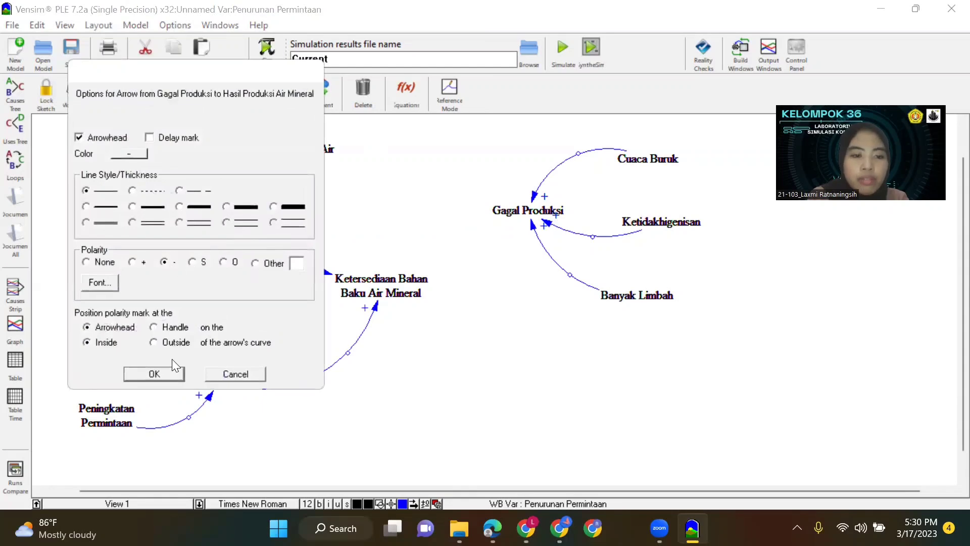
left_click(154, 374)
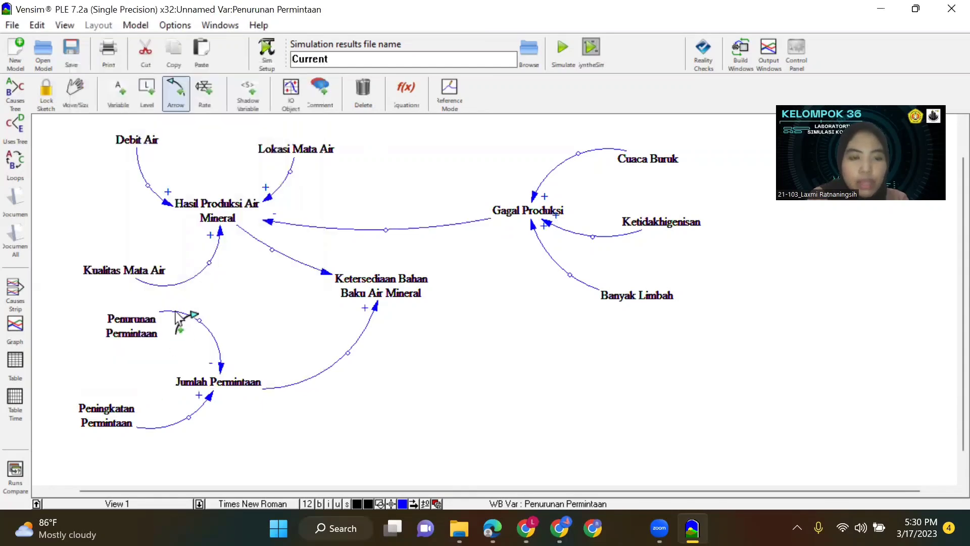
right_click(272, 252)
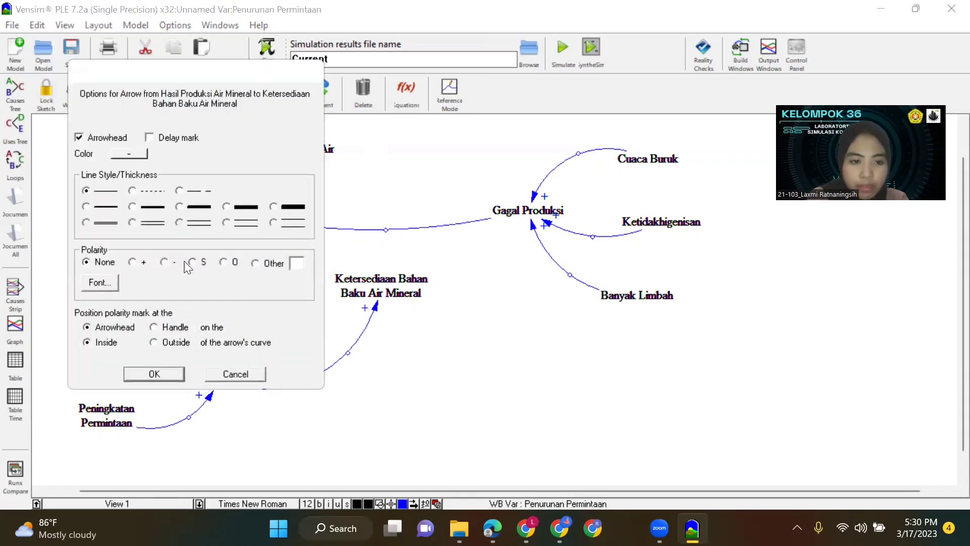
left_click(144, 374)
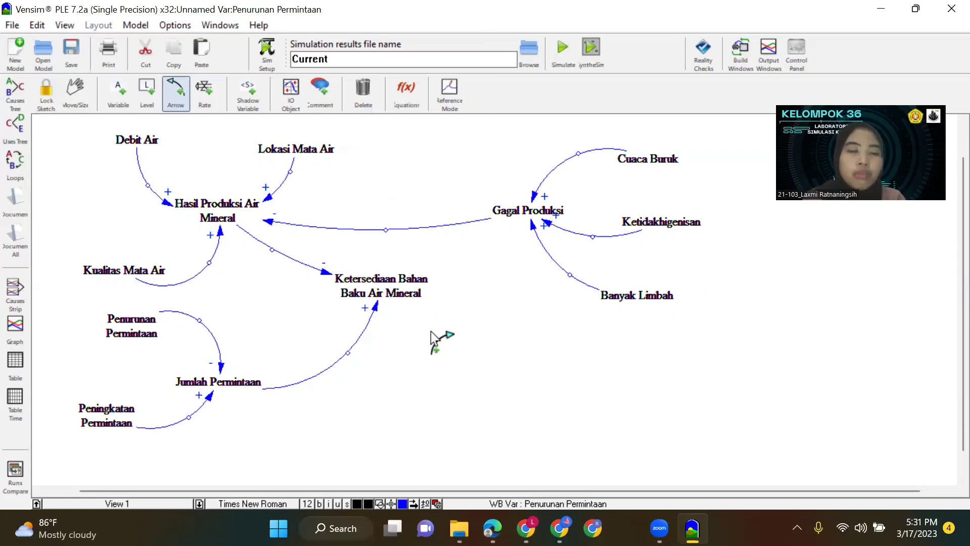
Start a new model, saving the causal loop diagram in the MODUL 3 folder under the file name CLD.
left_click(12, 60)
left_click(533, 324)
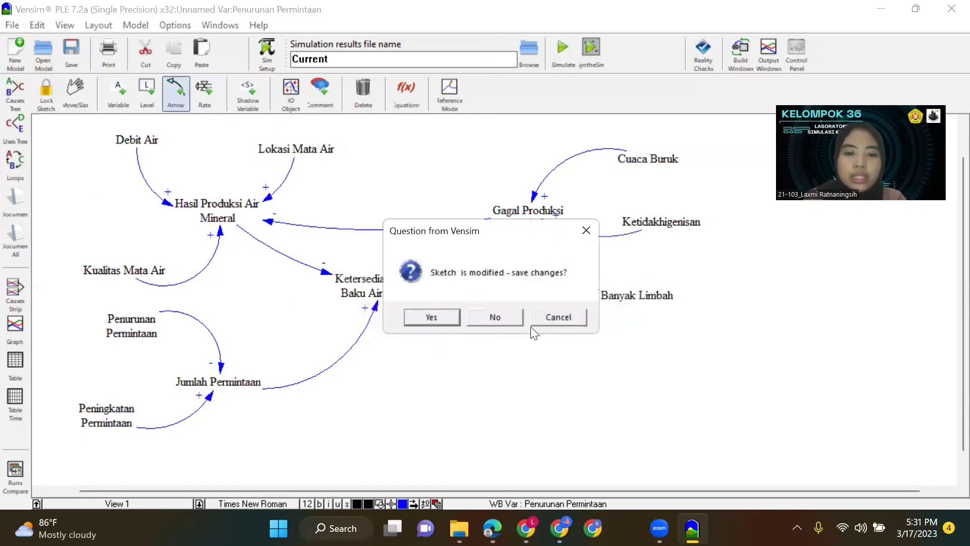
left_click(442, 318)
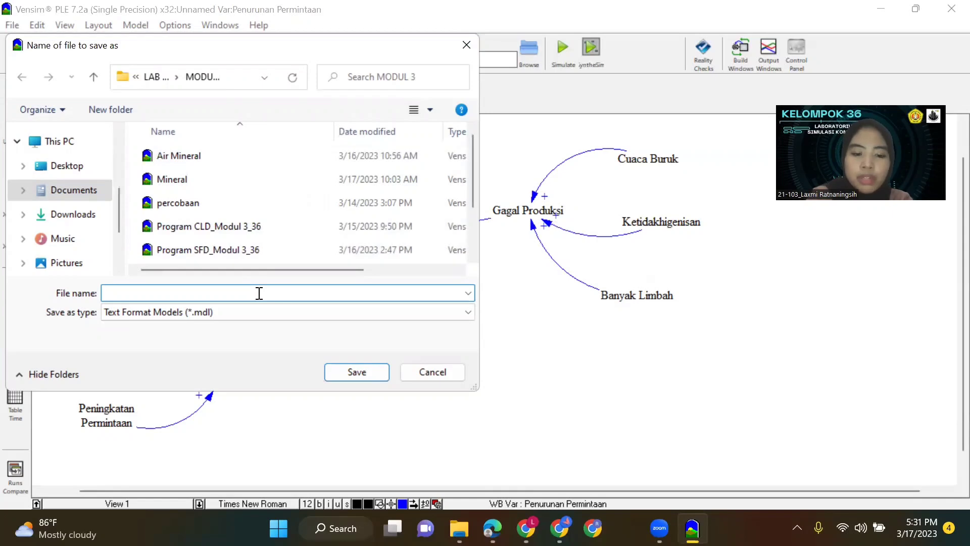
type("SL")
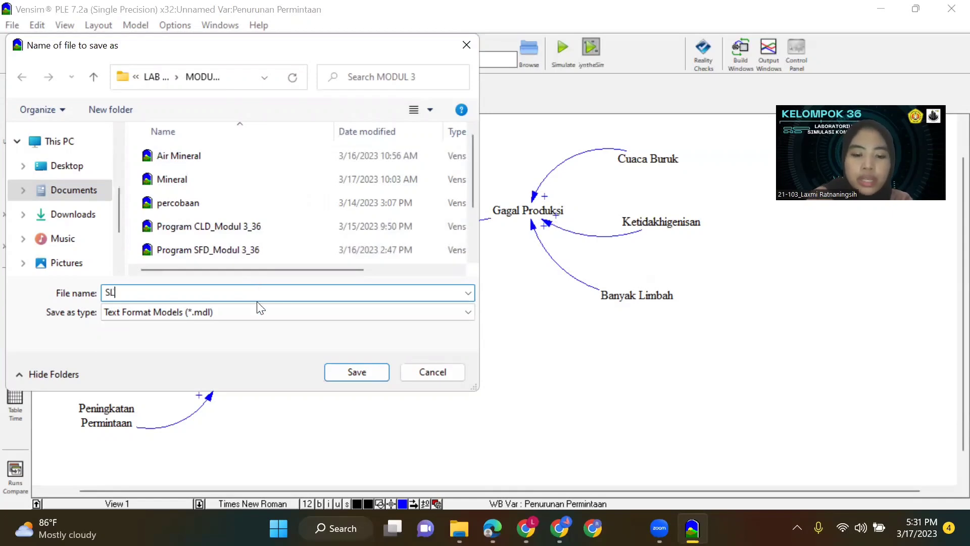
type("CLD")
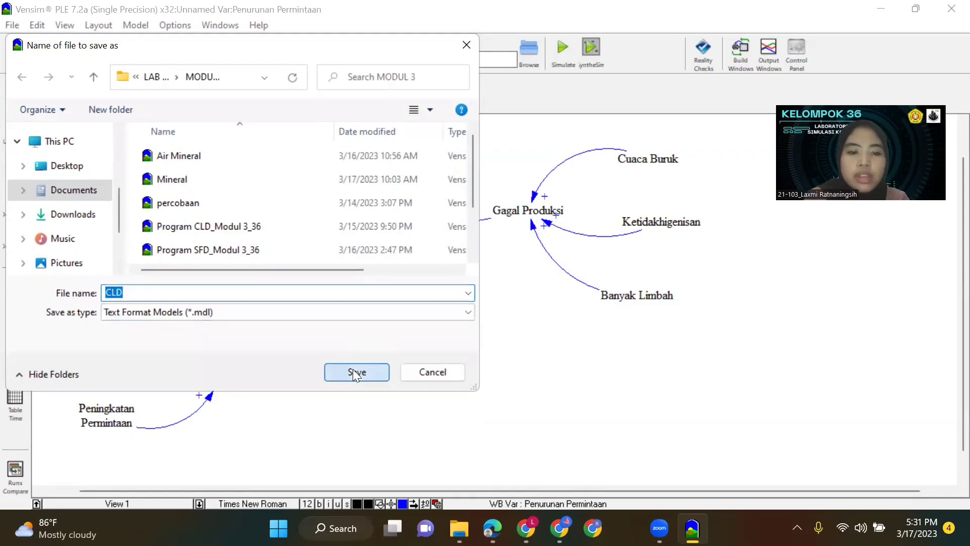
left_click(352, 369)
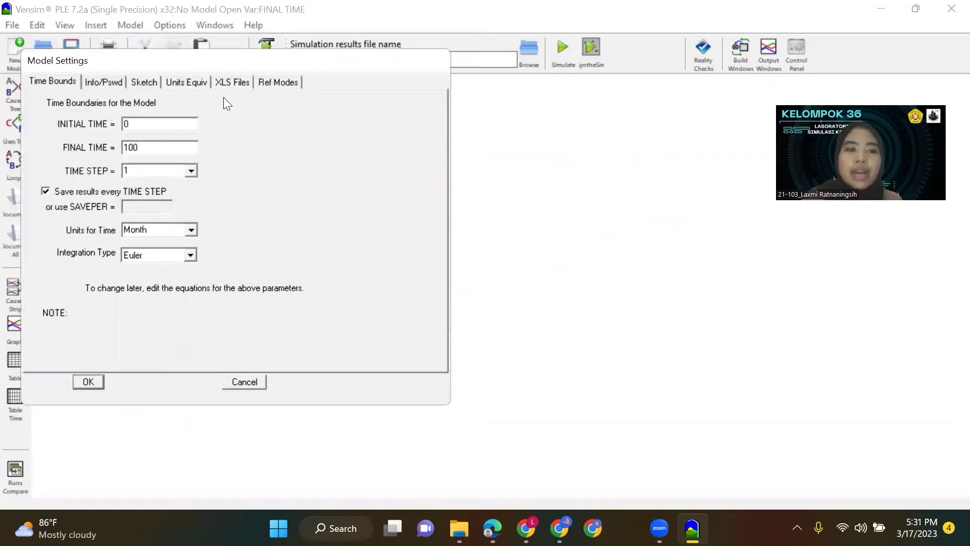
Create the new model with initial time 2023, final time 2028 and Year as the time unit.
double_click(165, 129)
type("202")
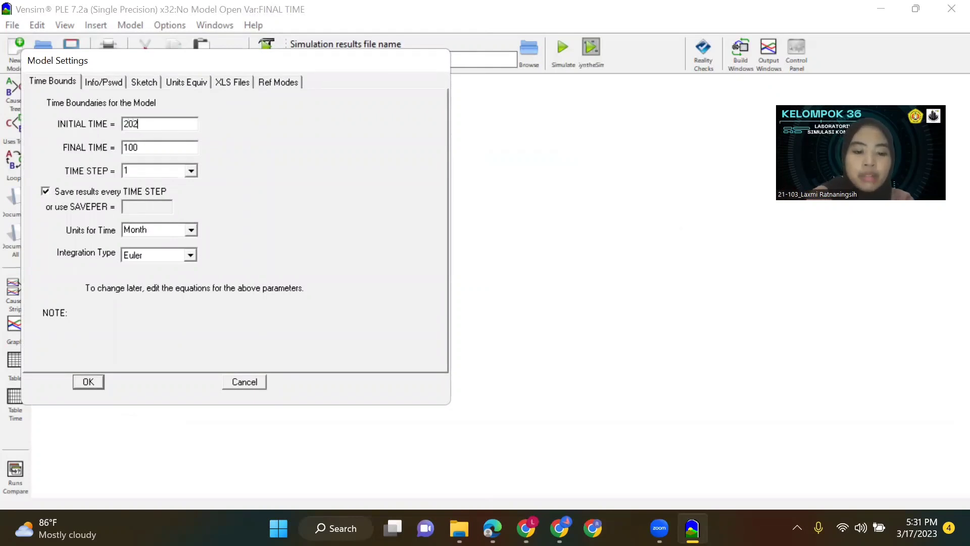
double_click(132, 147)
type("2028")
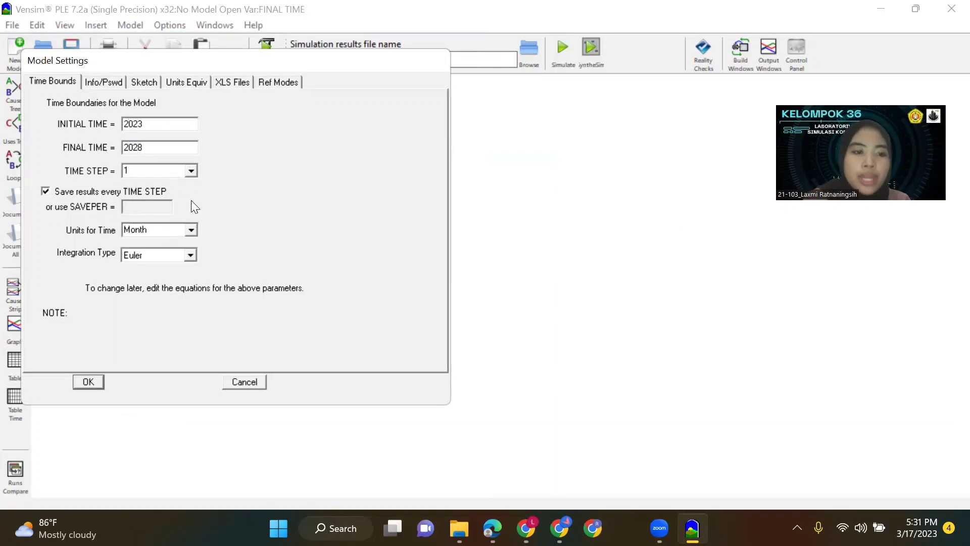
left_click(191, 230)
scroll(191, 264, "up", 1)
left_click(147, 244)
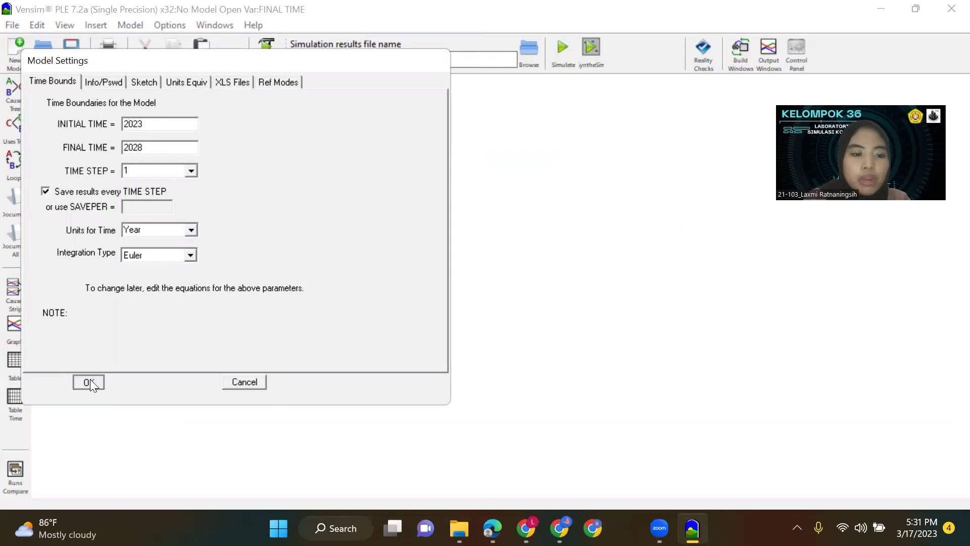
left_click(89, 382)
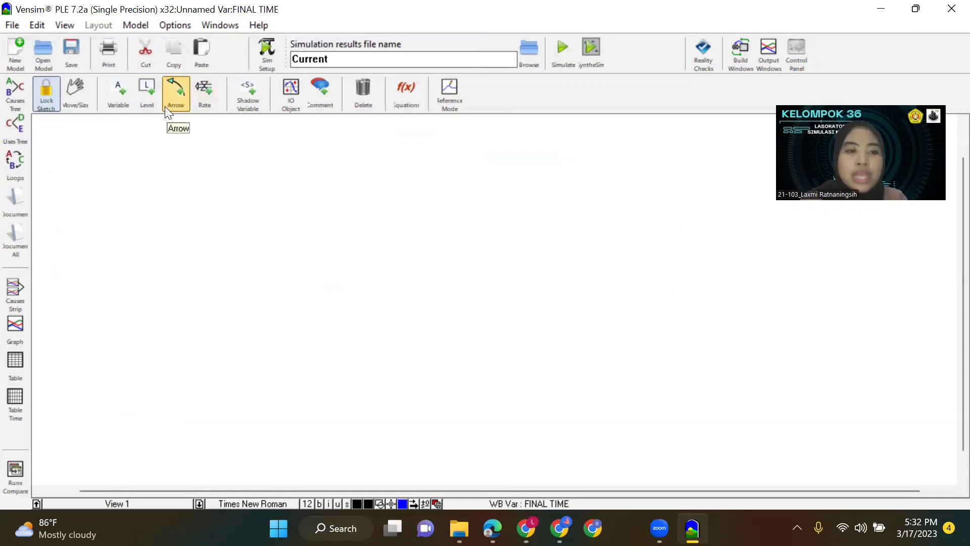
Add a level named Jumlah Permintaan in the upper part of the empty sketch.
left_click(142, 98)
left_click(368, 201)
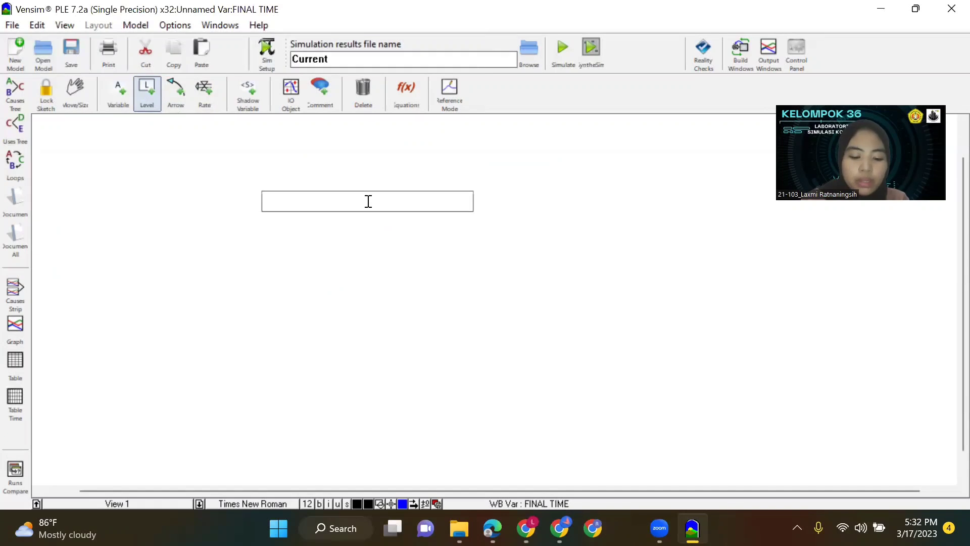
type("Juml")
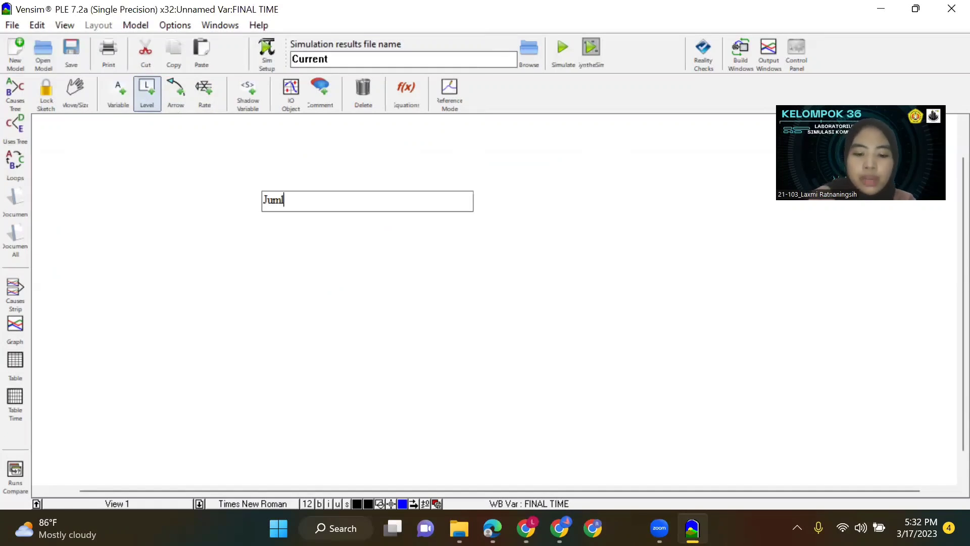
type("ah Perm")
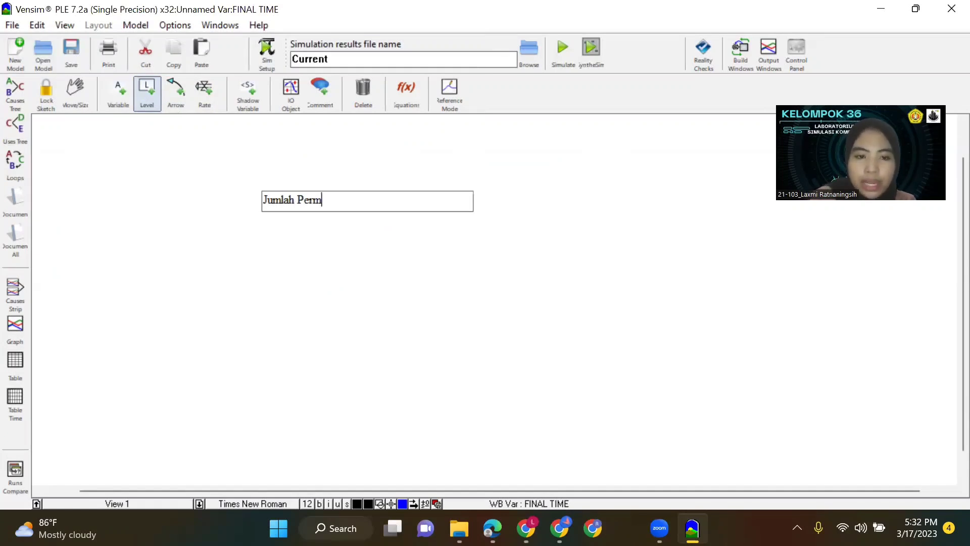
type("intaan")
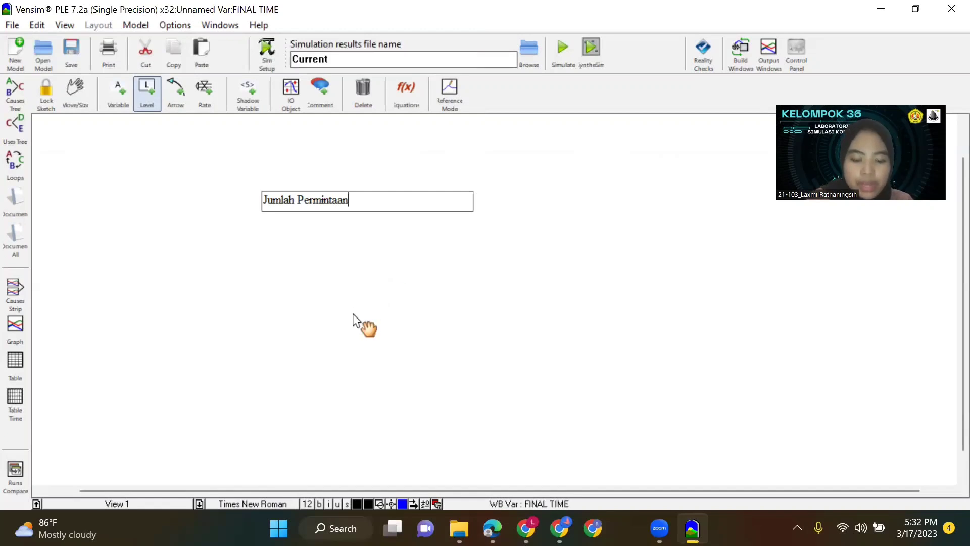
Add a second level named Ketersediaan Bahan Baku Air Mineral below Jumlah Permintaan.
left_click(353, 313)
type("Ketersediaan BAhan")
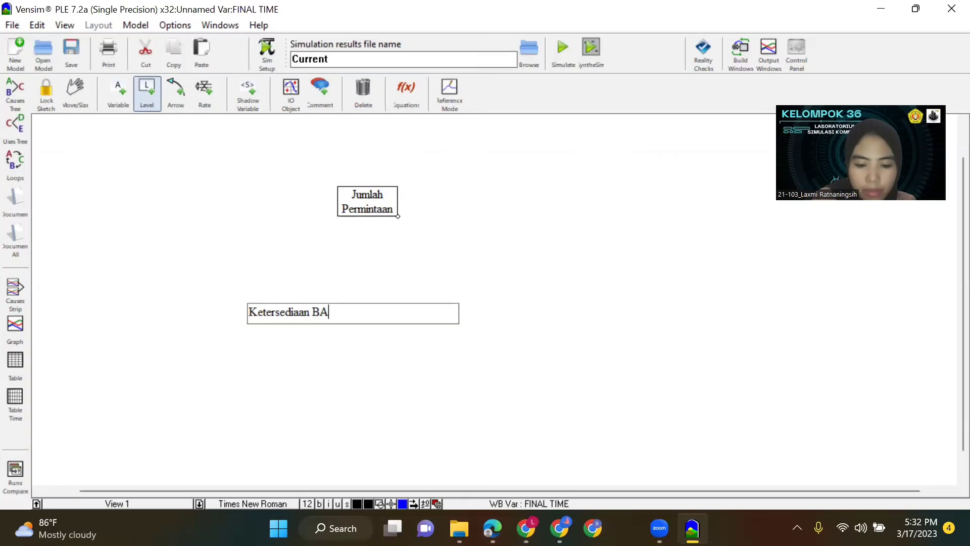
key("BackSpace")
key("BackSpace")
key("BackSpace")
key("BackSpace")
type("ahan Baku Air ")
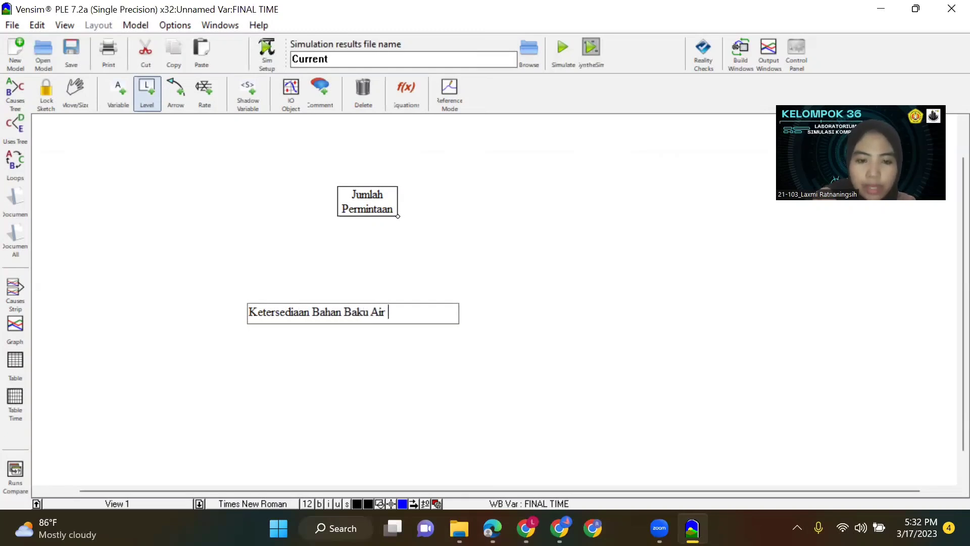
type("Mineral")
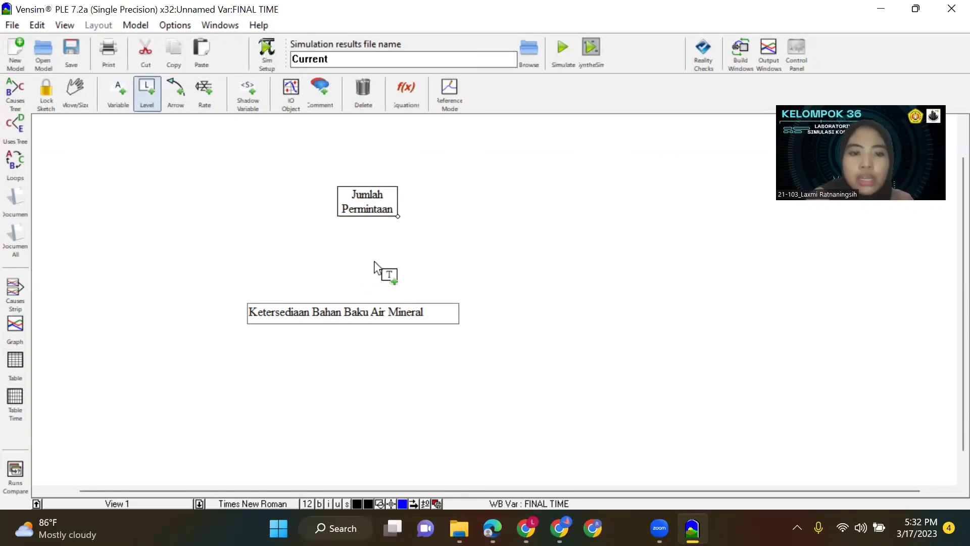
left_click(389, 211)
left_click(369, 311)
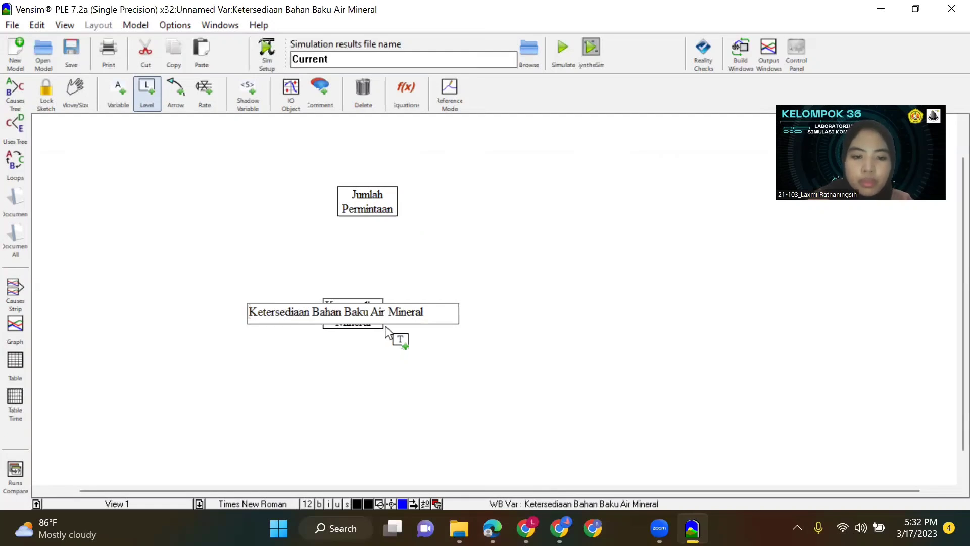
key("Return")
Widen both level boxes so each name fits on one line, and align Jumlah Permintaan above Ketersediaan Bahan Baku Air Mineral.
left_click_drag(384, 328, 447, 324)
mouse_move(397, 216)
left_mouse_down()
mouse_move(407, 228)
mouse_move(465, 218)
mouse_move(399, 219)
left_mouse_up()
mouse_move(392, 314)
left_mouse_down()
mouse_move(386, 333)
mouse_move(399, 308)
left_mouse_up()
left_click(399, 323)
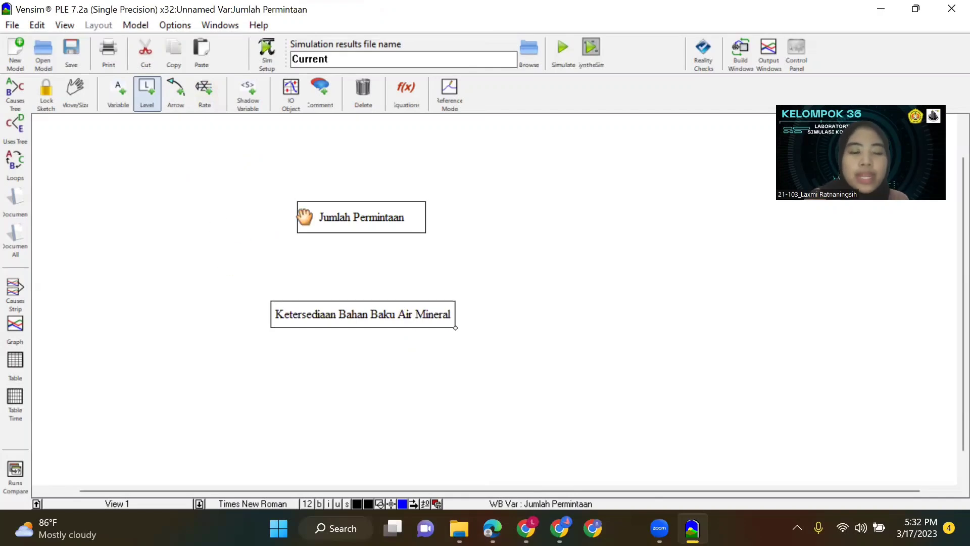
Draw an inflow rate from a cloud into the Jumlah Permintaan level and name it Peningkatan Permintaan.
left_click(202, 94)
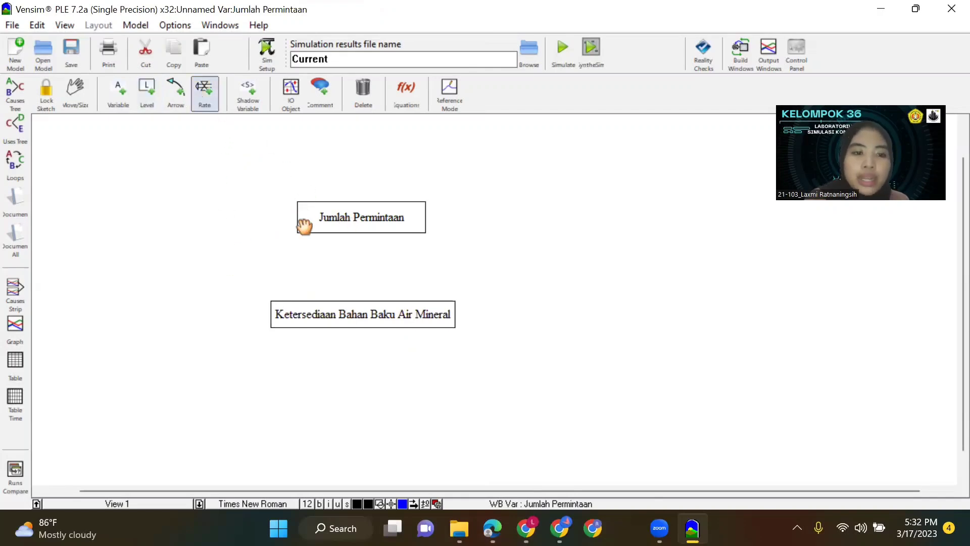
left_click(176, 211)
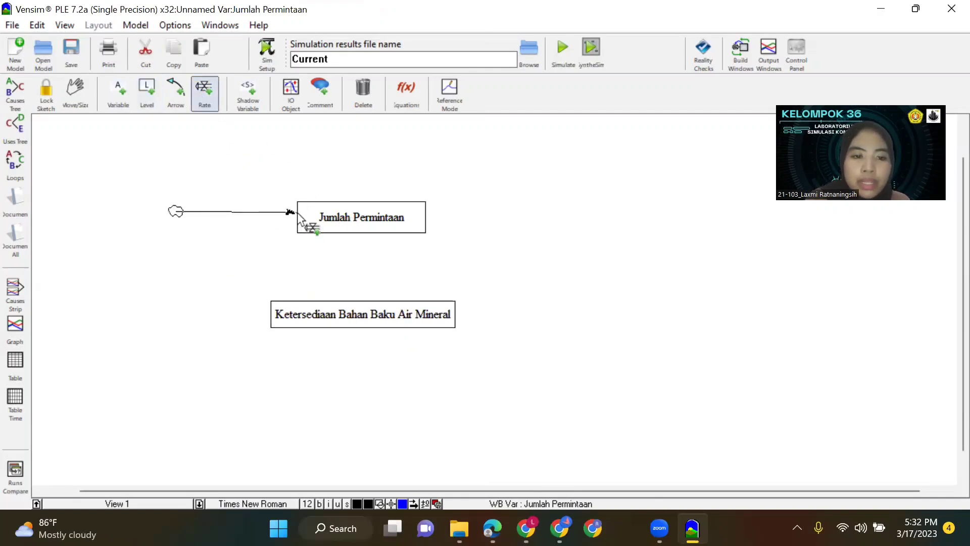
left_click(297, 213)
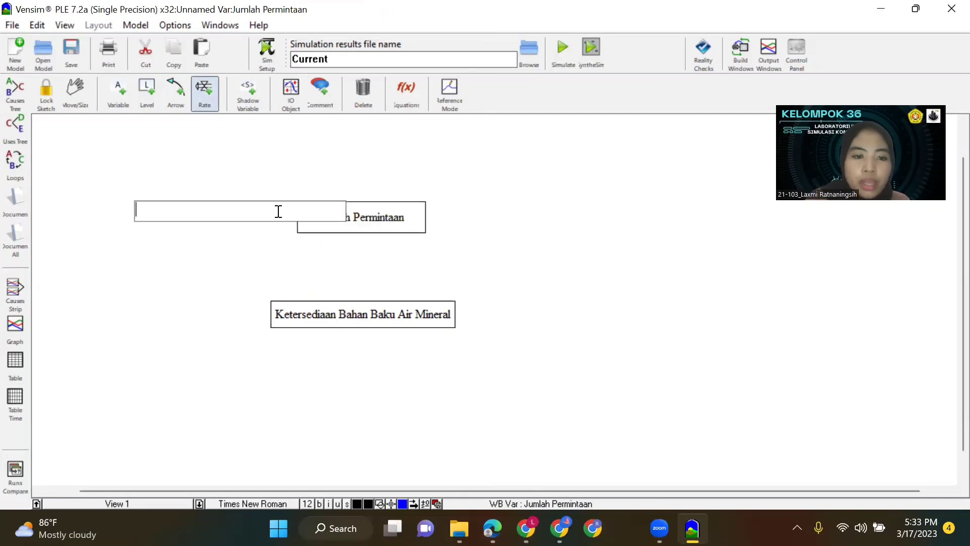
type("Peni")
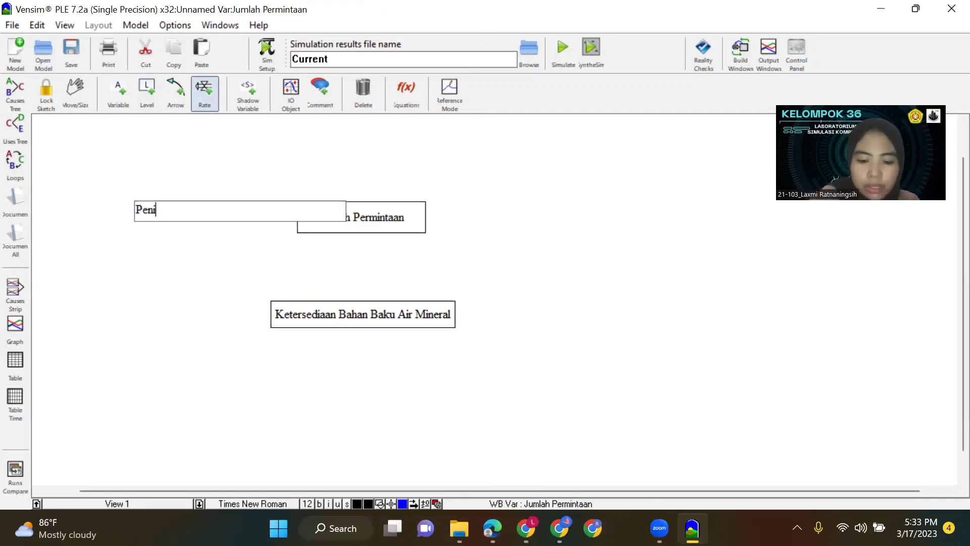
type("ngkatan")
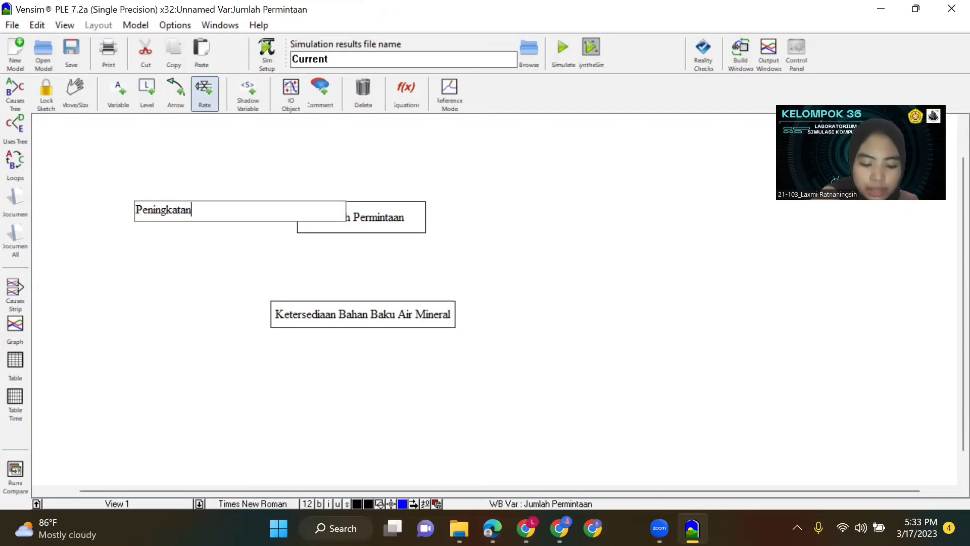
type(" Permintaan")
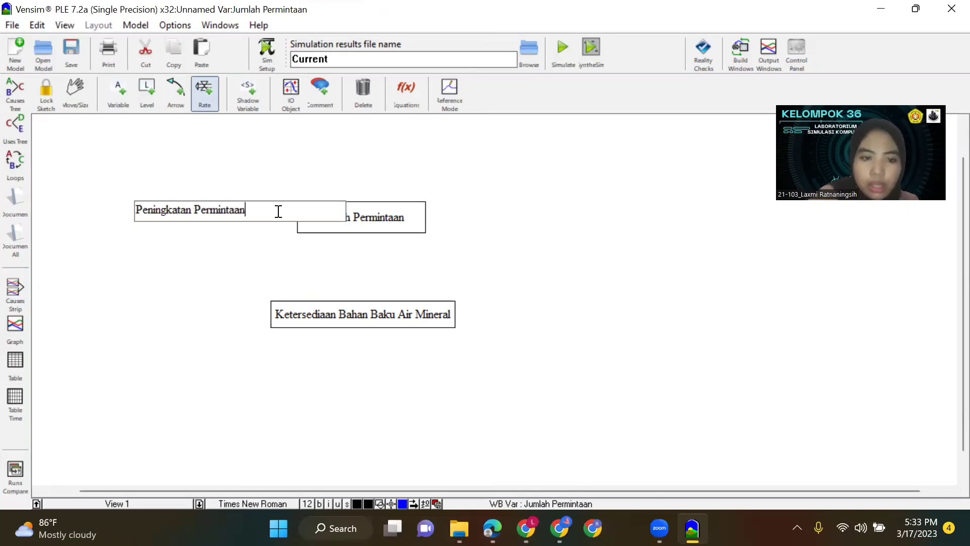
Draw an outflow rate from the Jumlah Permintaan level to a cloud and name it Penurunan Permintaan.
left_click(418, 222)
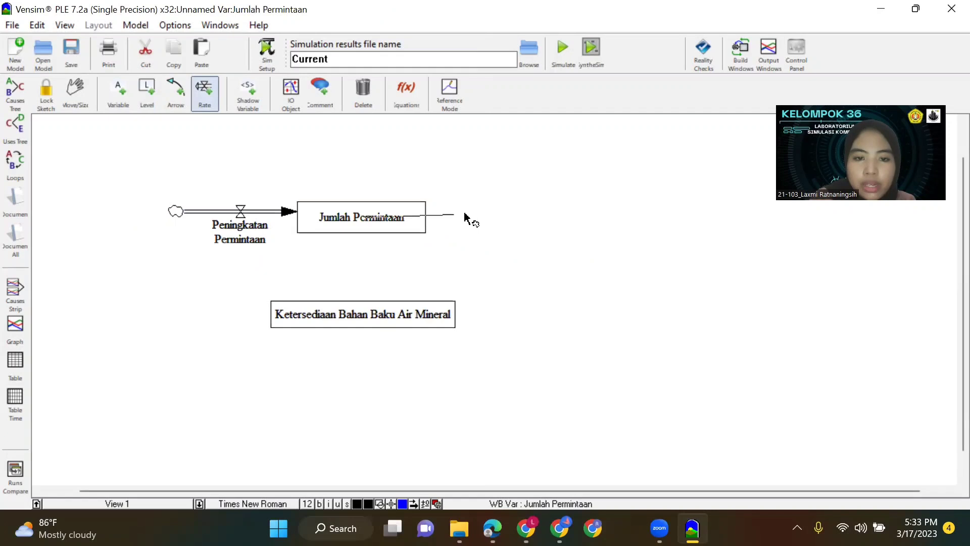
left_click(533, 216)
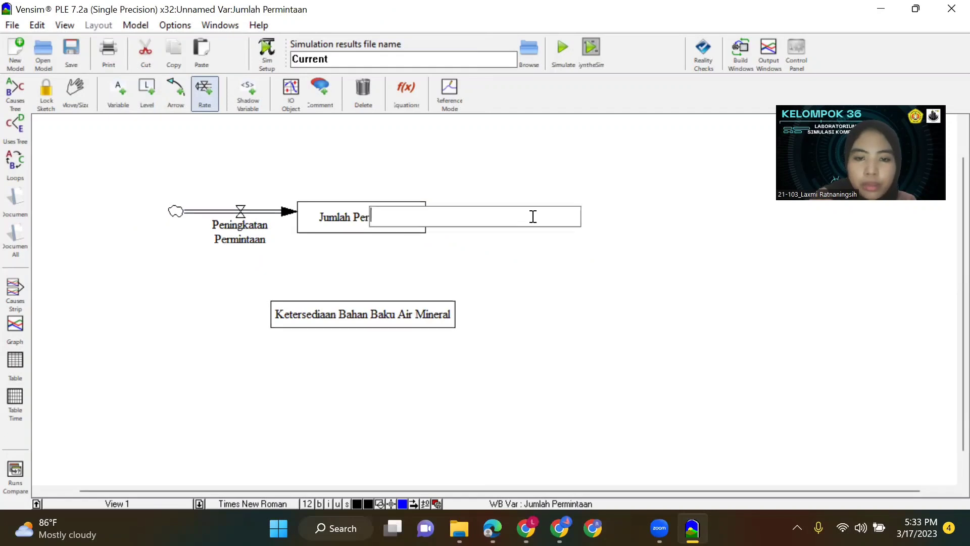
type("Penurunan ")
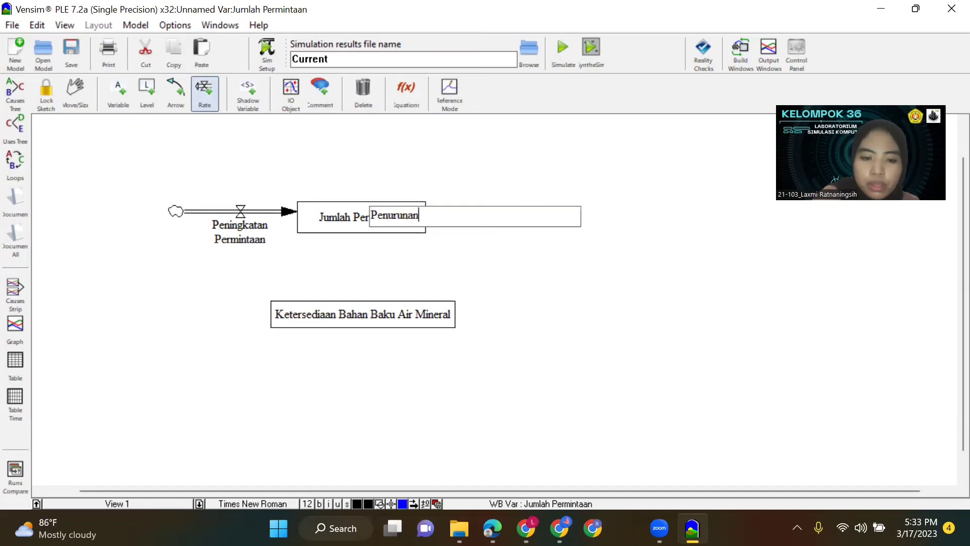
type("PErmintaan")
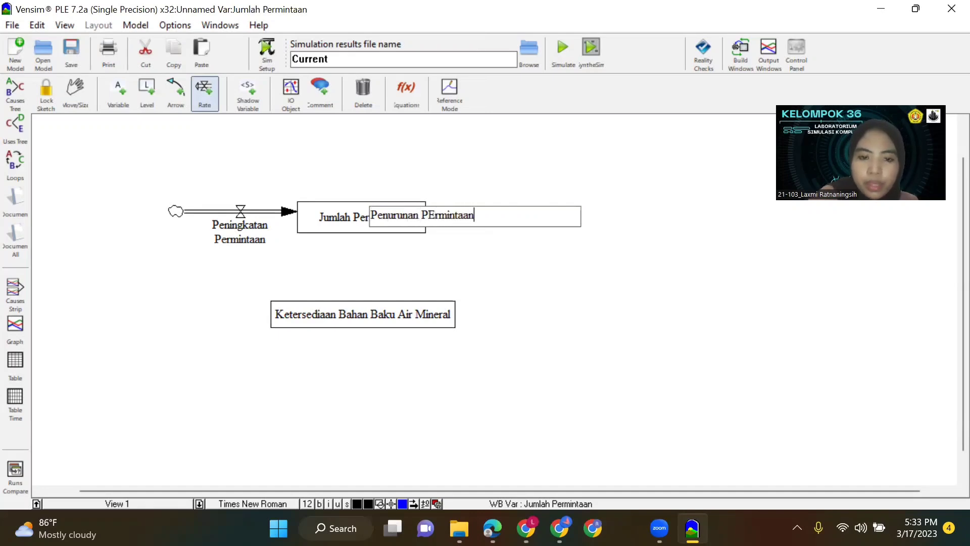
left_click_drag(435, 218, 430, 219)
type("e")
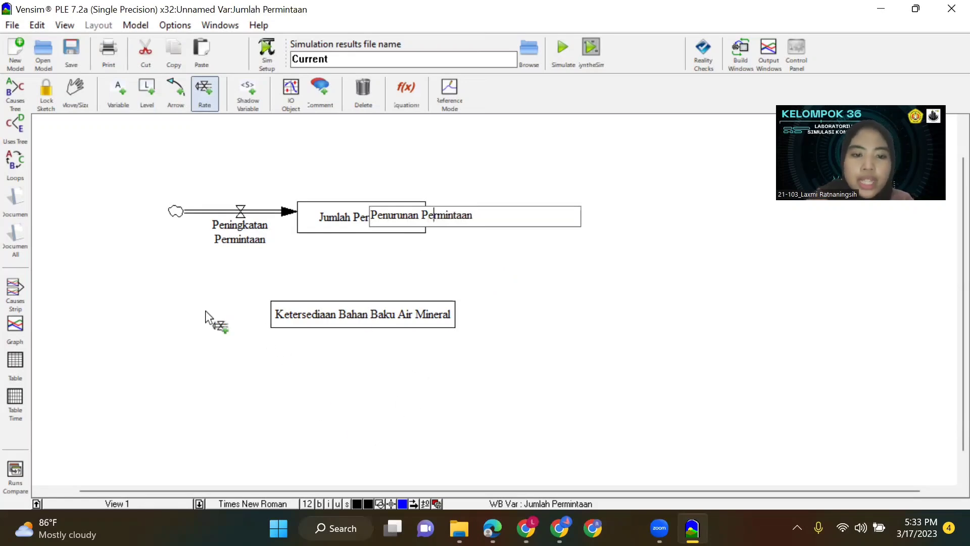
Start an inflow rate from a cloud beside the Ketersediaan Bahan Baku Air Mineral level.
left_click(159, 317)
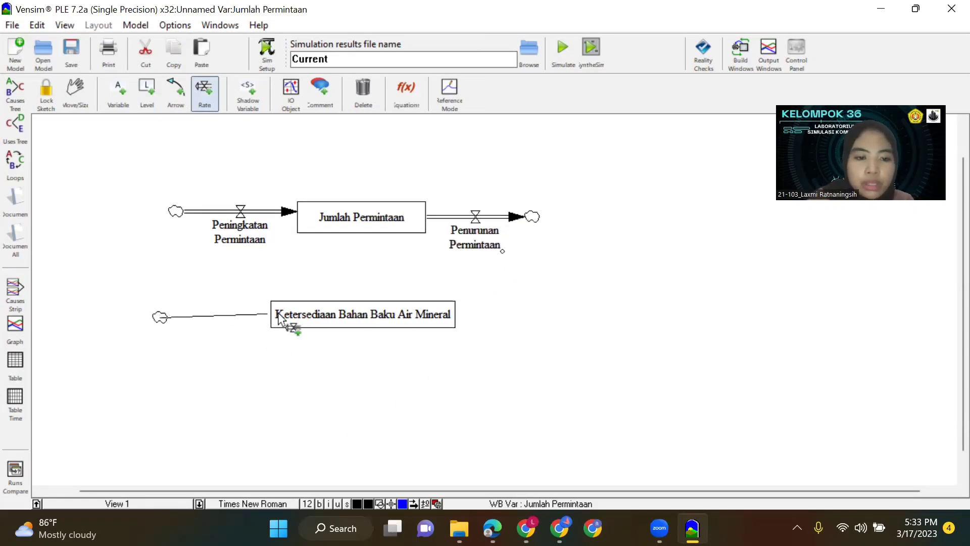
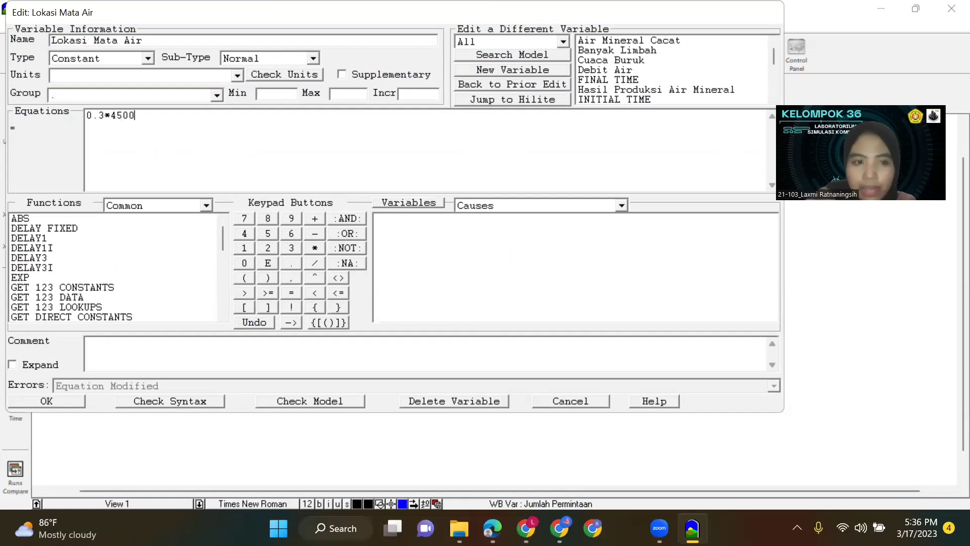
Accept the 0.3*4500 equation for Lokasi Mata Air and set the Kualitas Mata Air constant to 0.2*200.
left_click(72, 406)
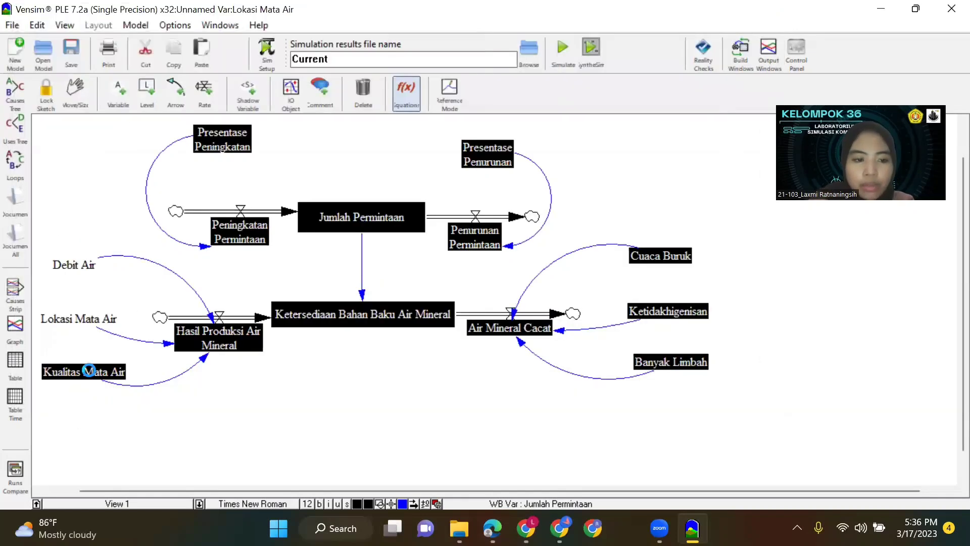
left_click(84, 428)
type("0.")
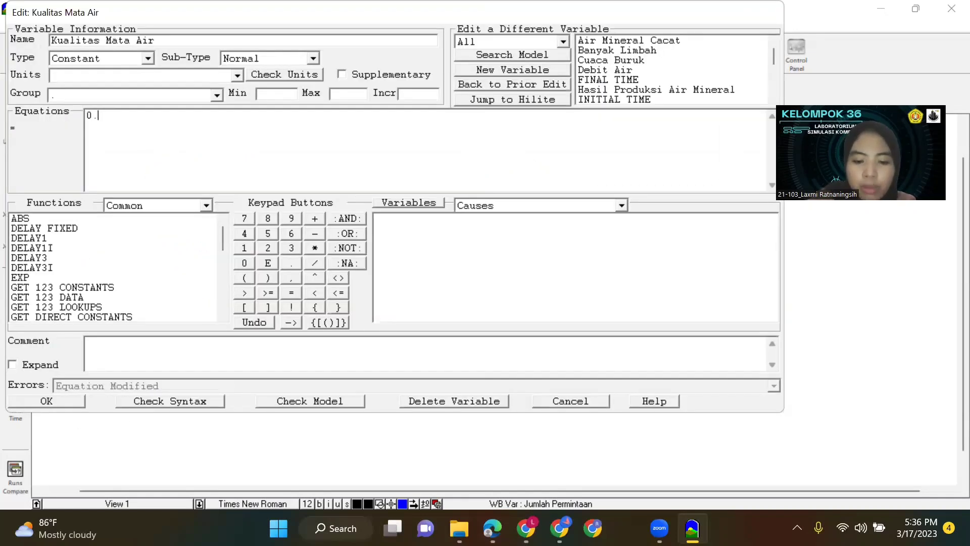
type("2*2000")
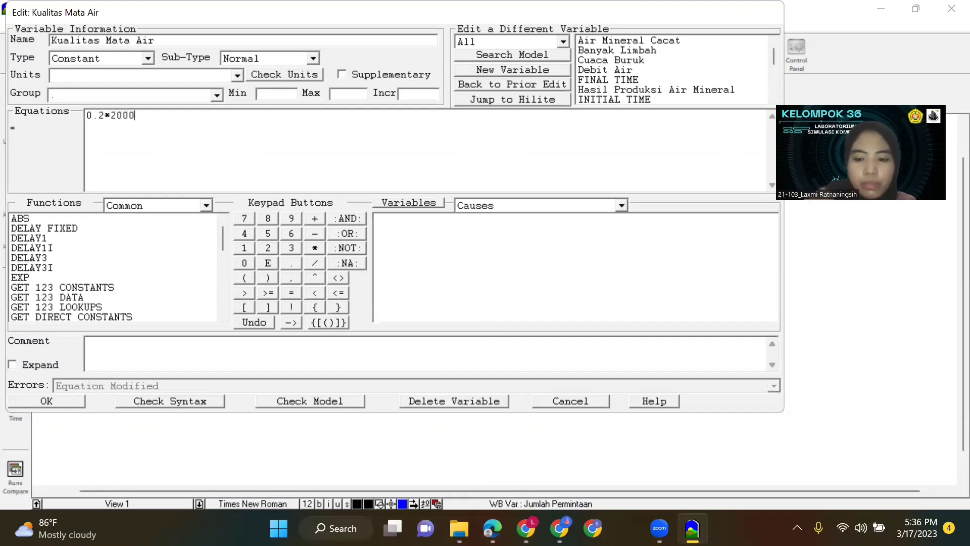
left_click(66, 399)
Set the Cuaca Buruk constant to 0.8*200 and the Ketidakhigenisan constant to 0.6*200.
left_click(673, 253)
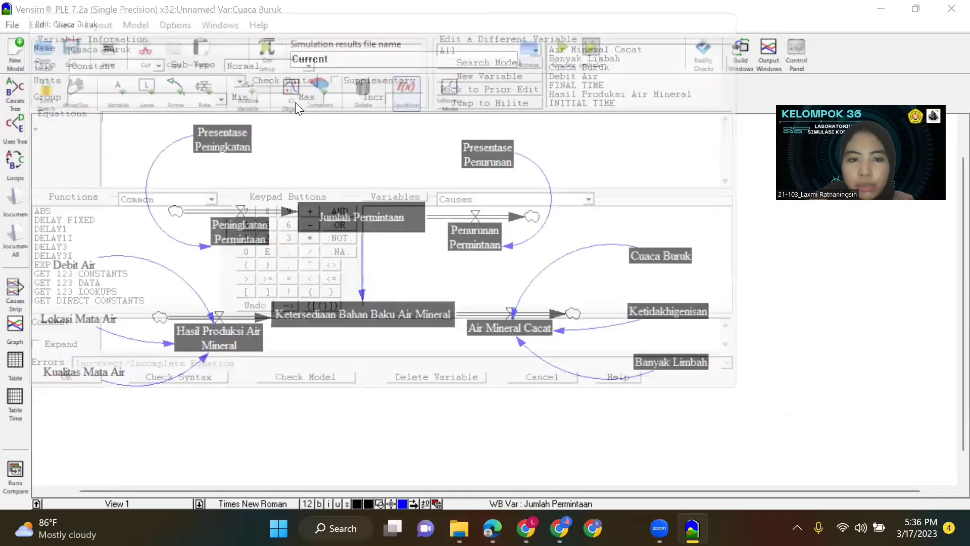
type("0.8*200")
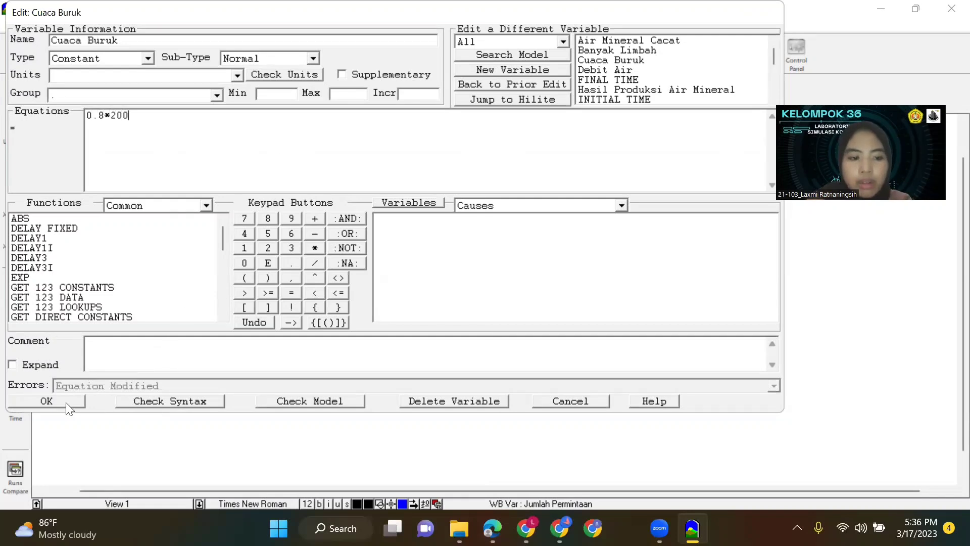
left_click(66, 402)
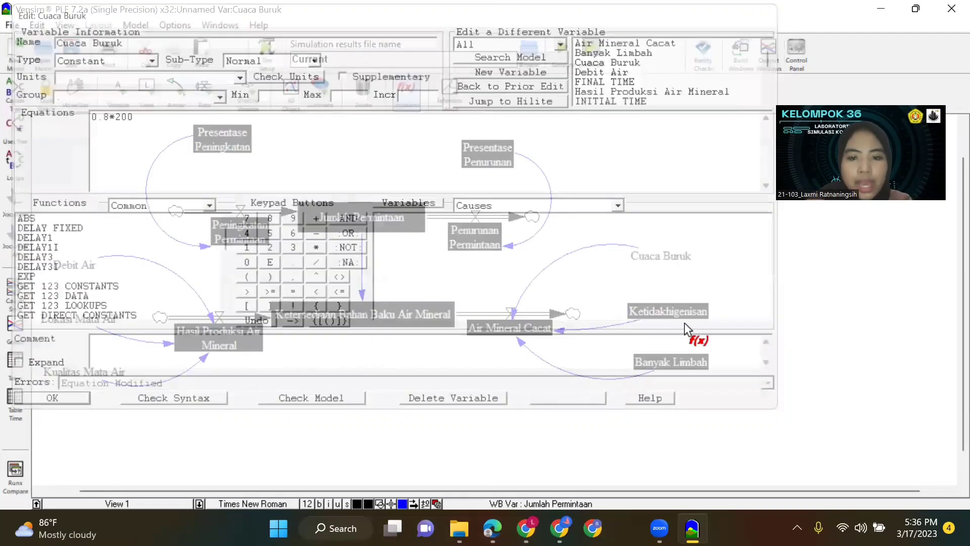
left_click(677, 312)
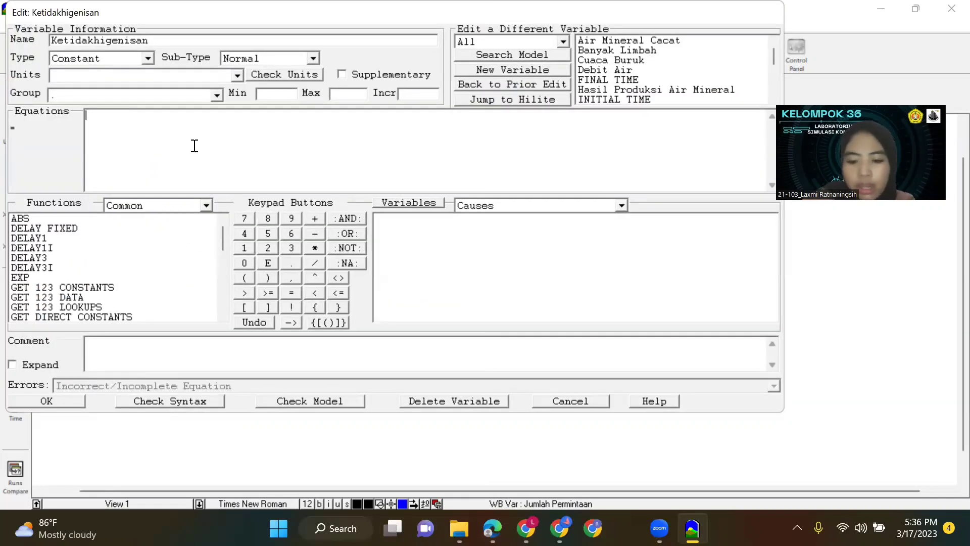
type("0.")
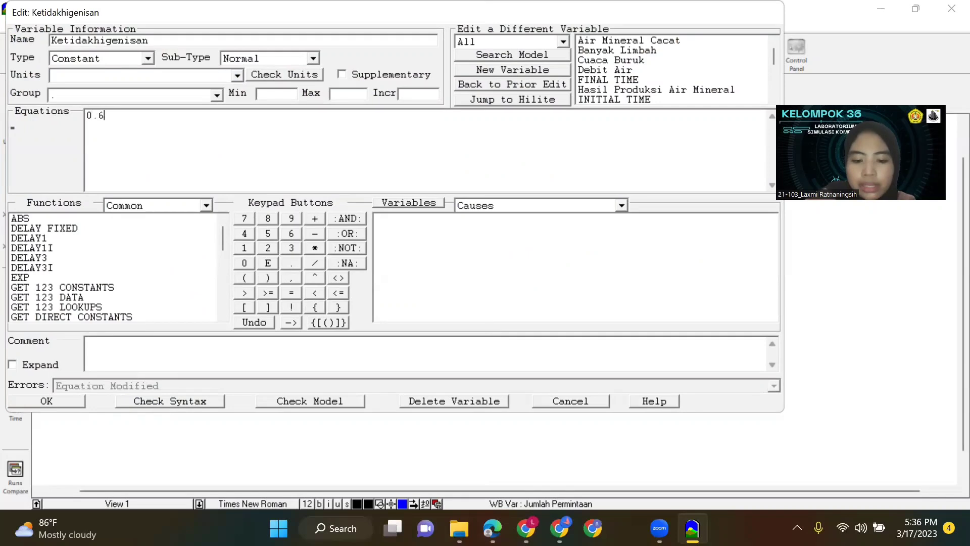
type("6*200")
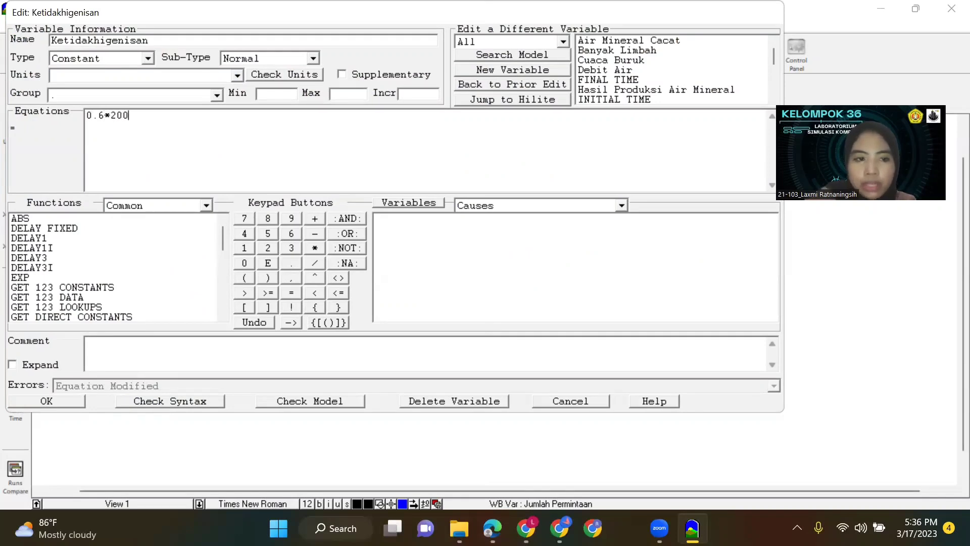
left_click(71, 399)
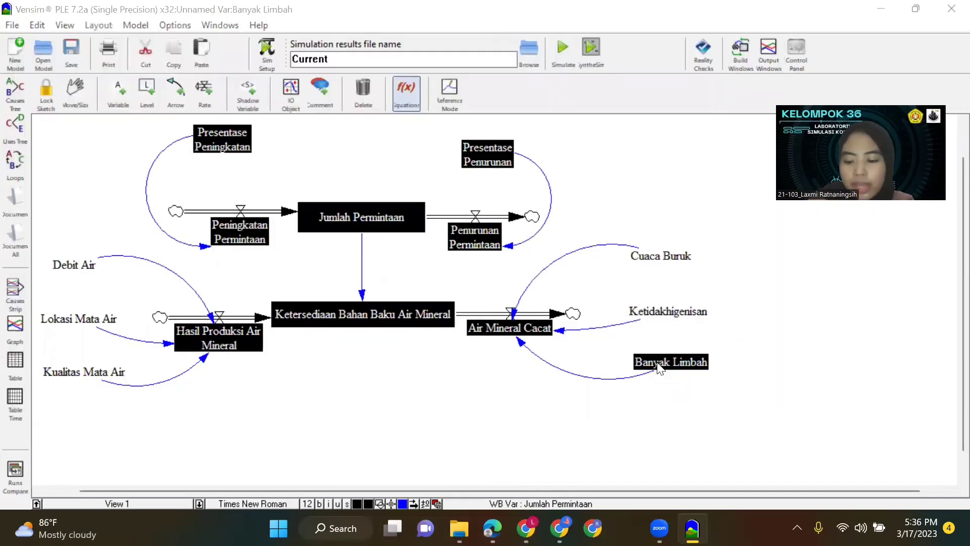
Set the equation of the Banyak Limbah constant to 0.4*200.
left_click(653, 368)
type("0.4")
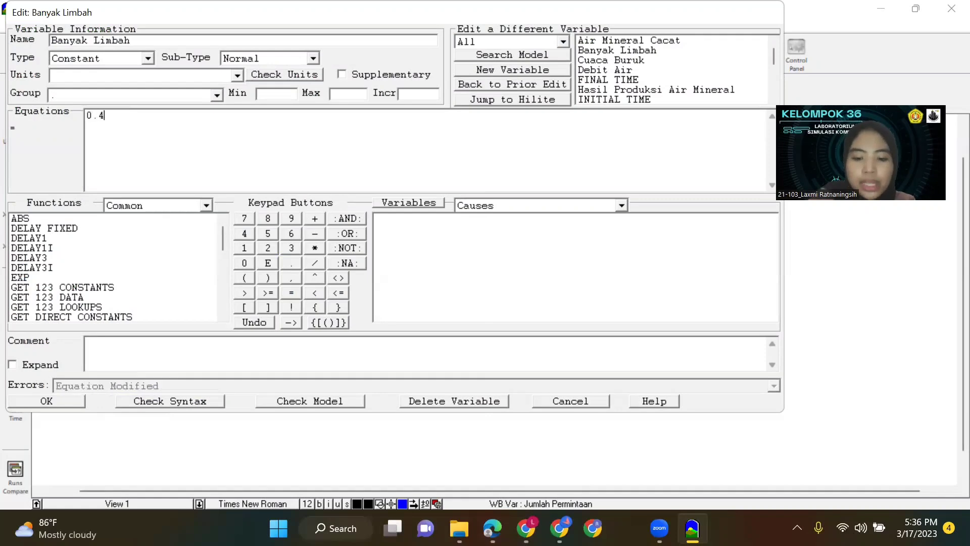
type("*200")
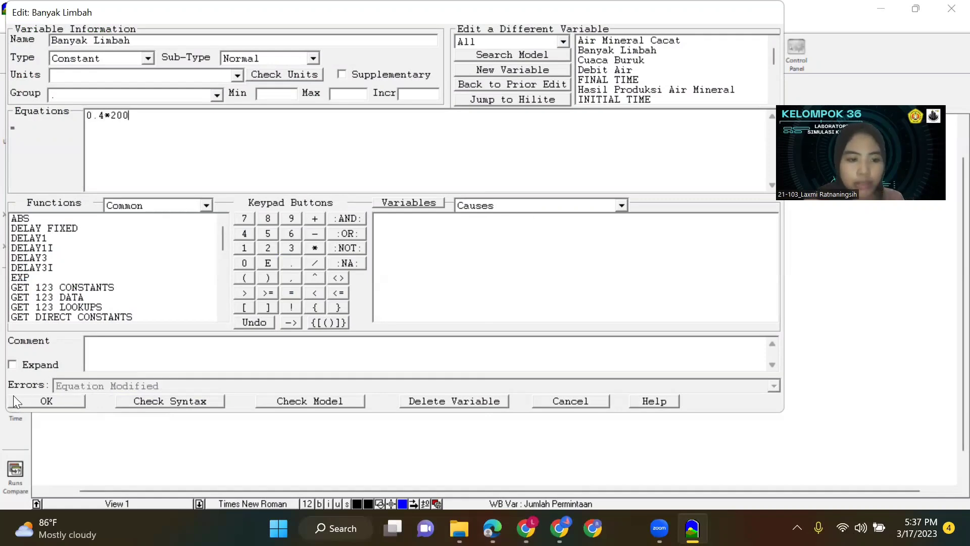
left_click(47, 402)
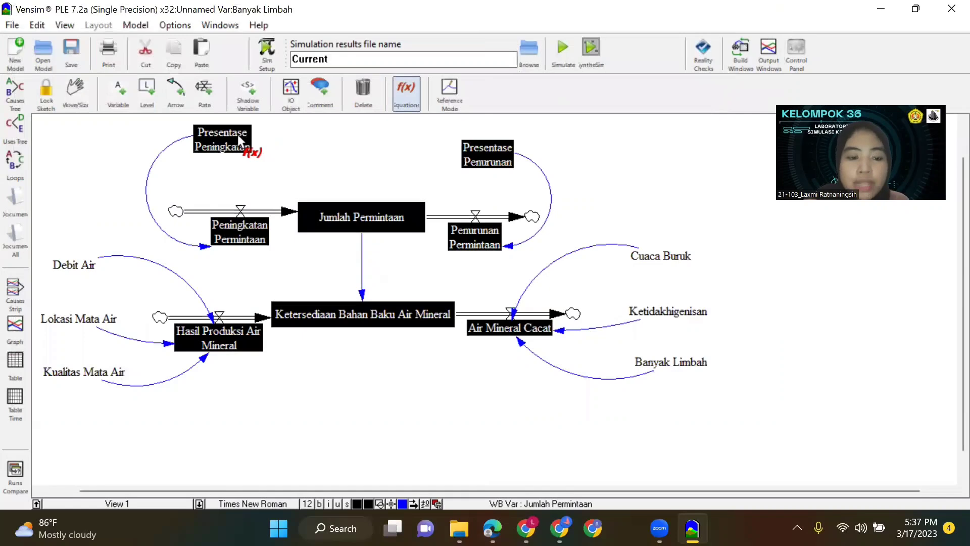
Set the Presentase Peningkatan constant to 0.5 and the Presentase Penurunan constant to 0.9.
left_click(237, 134)
type("0.5")
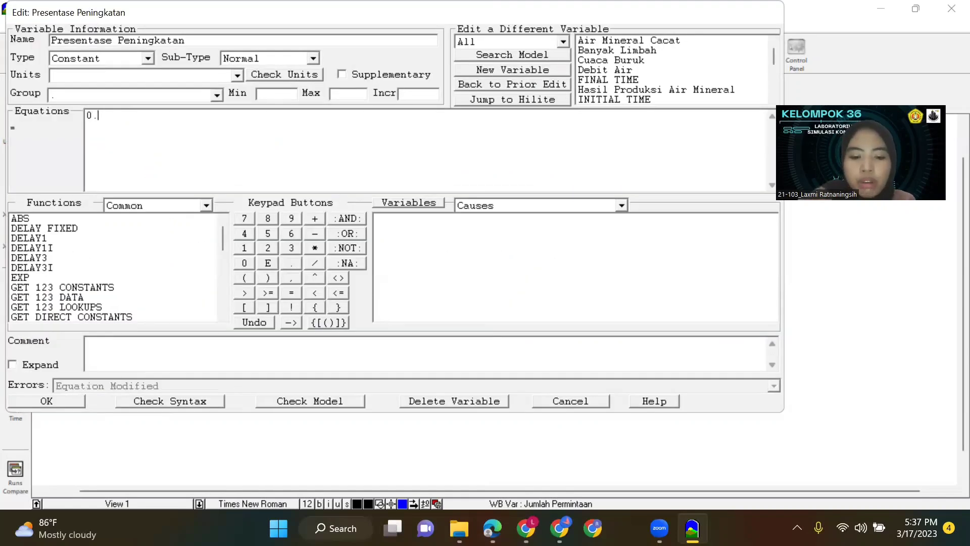
left_click(66, 401)
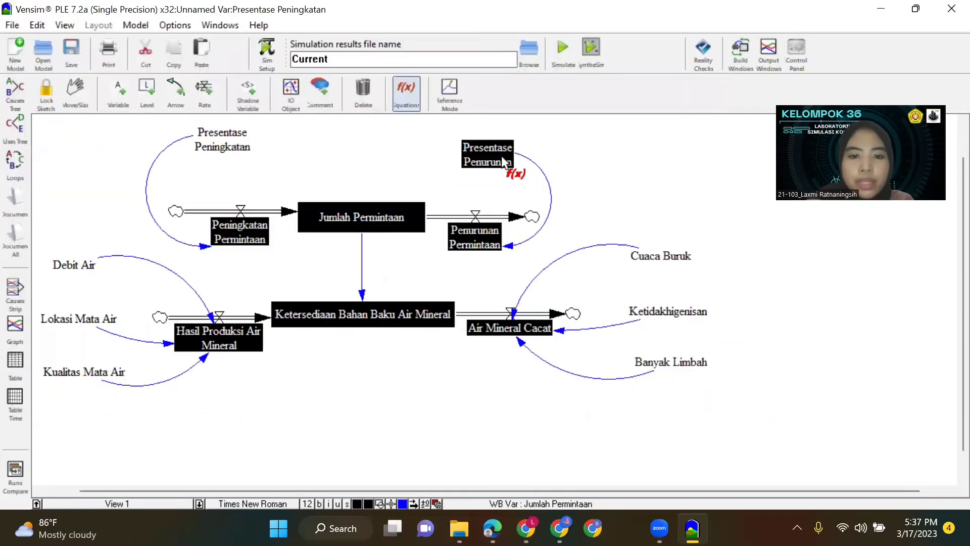
left_click(501, 156)
type("0.9")
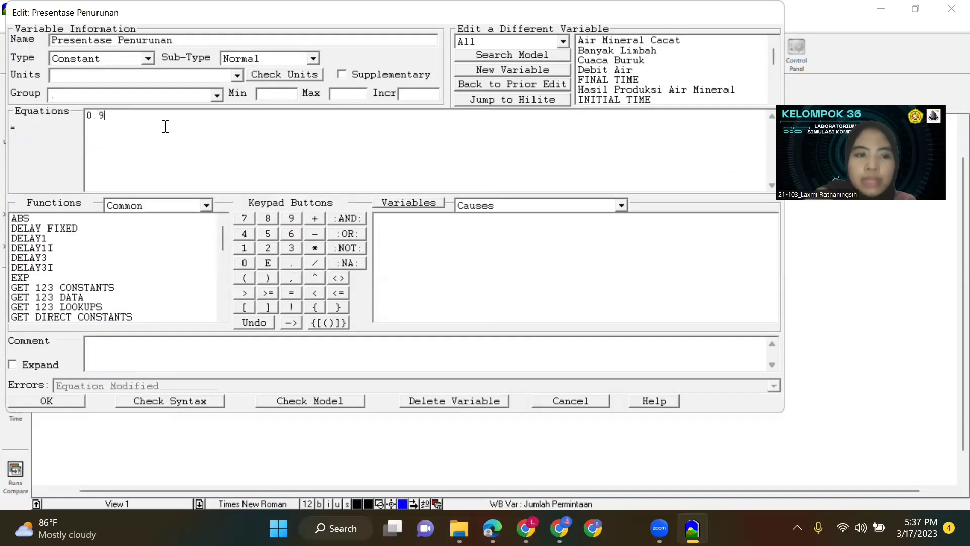
left_click(64, 399)
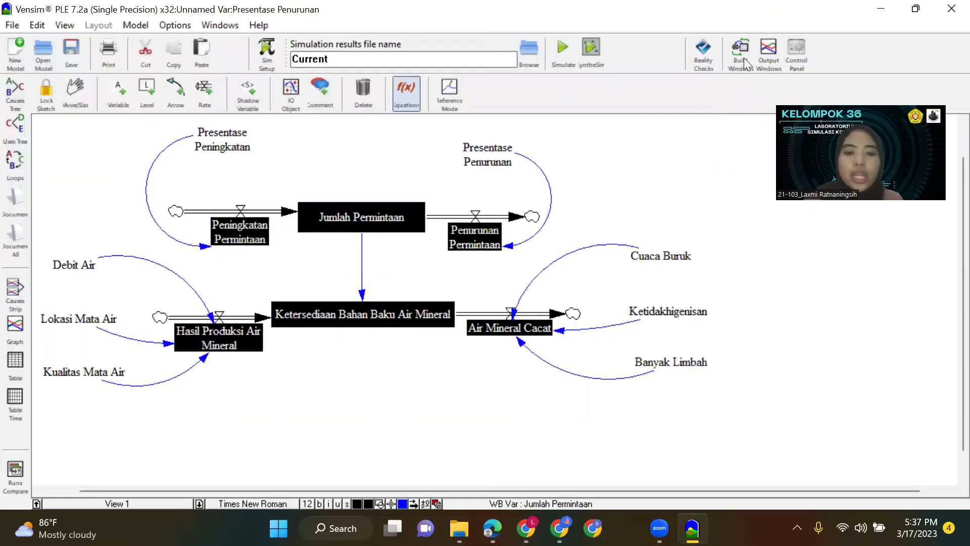
Define the Peningkatan Permintaan rate as Presentase Peningkatan*1000.
left_click(255, 231)
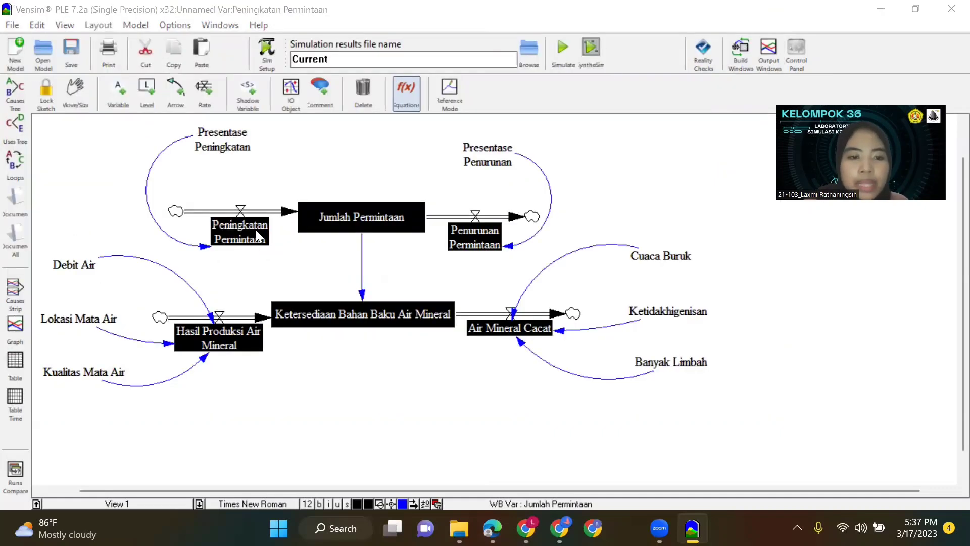
left_click(458, 219)
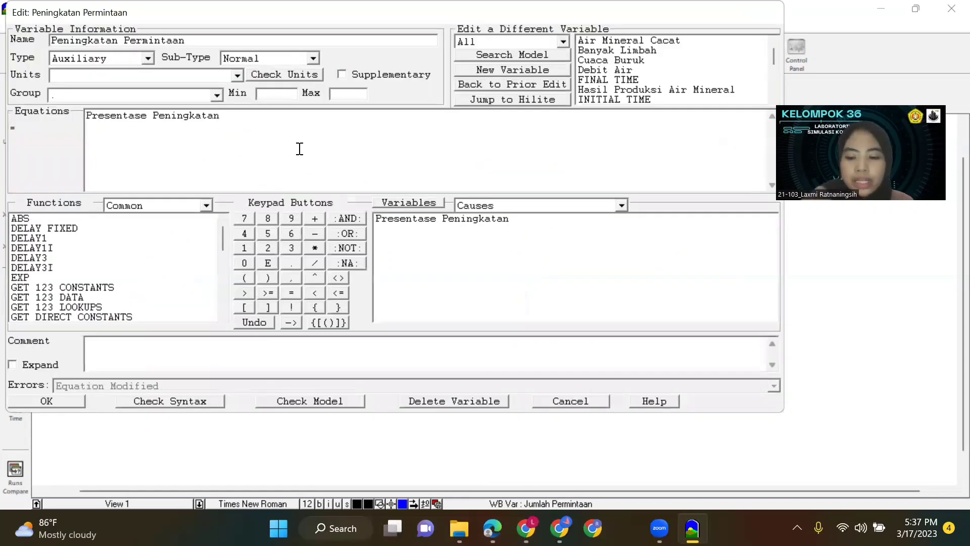
type("*1000")
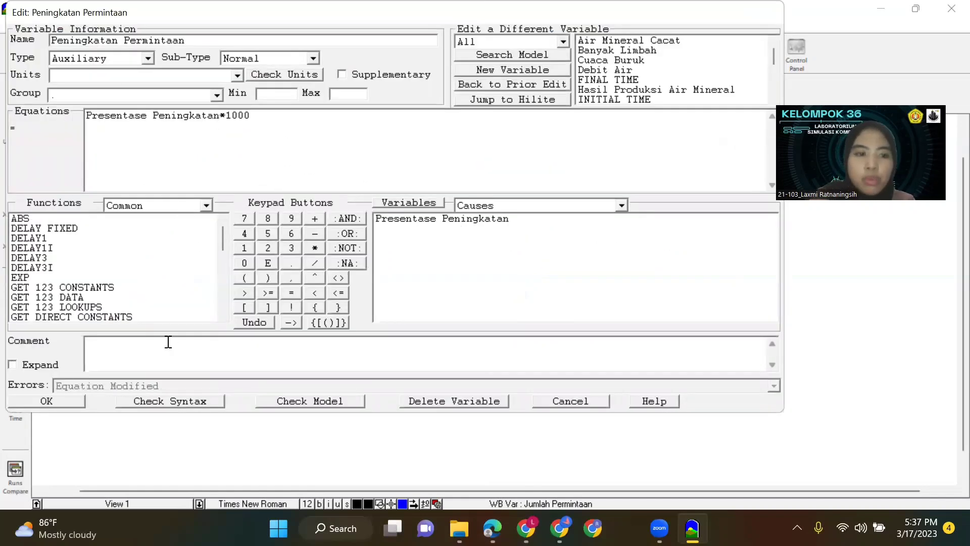
left_click(72, 402)
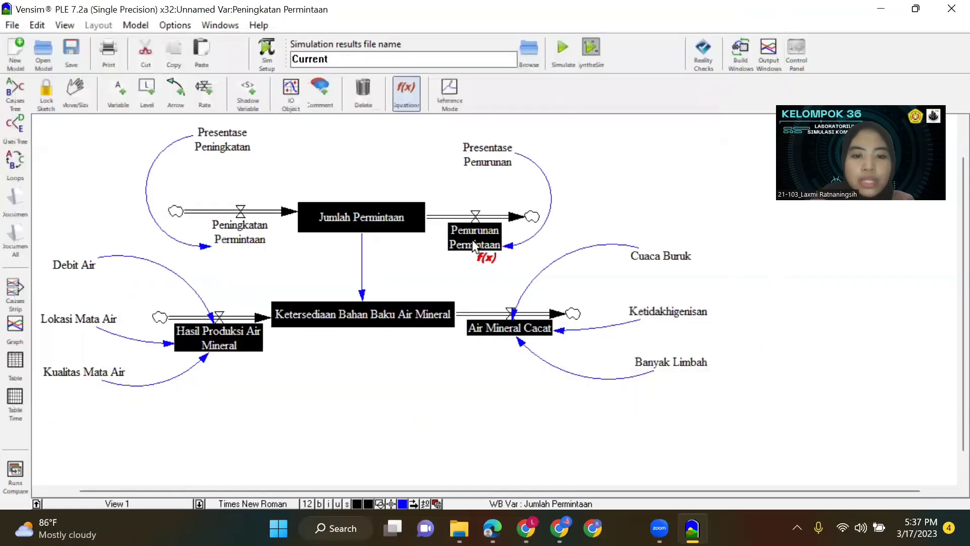
Define the Penurunan Permintaan rate as Presentase Penurunan*1000.
left_click(473, 246)
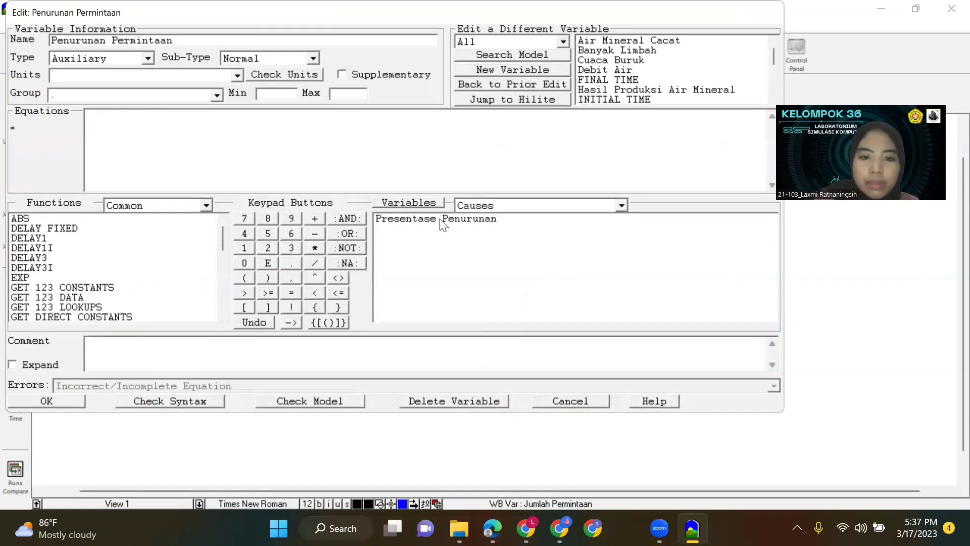
left_click(443, 220)
type("*10000")
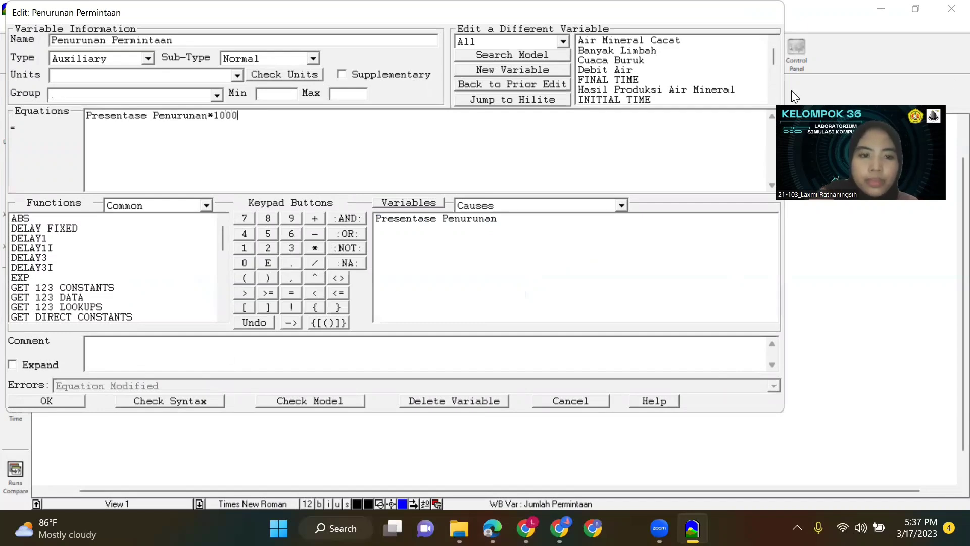
left_click(45, 402)
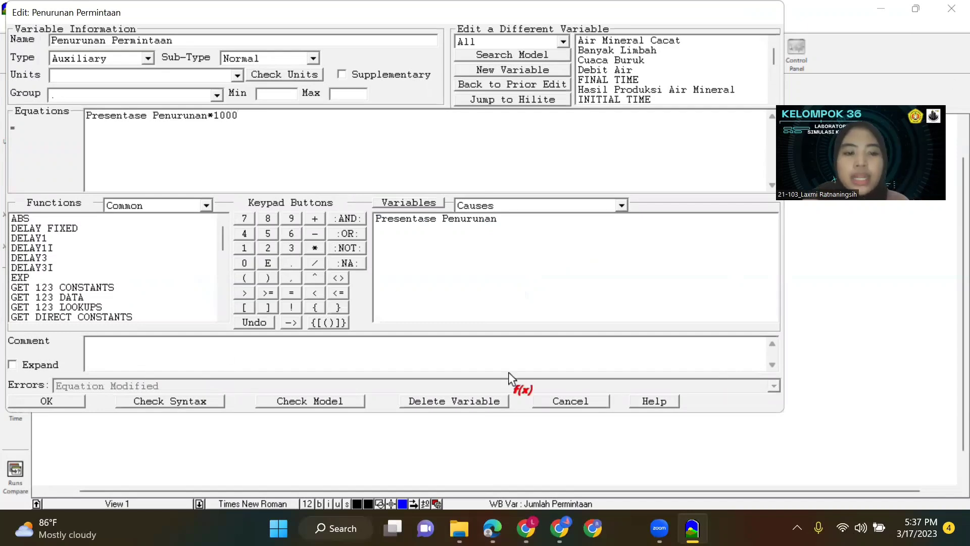
Define the Hasil Produksi Air Mineral rate as Debit Air+Kualitas Mata Air+Lokasi Mata Air.
left_click(257, 346)
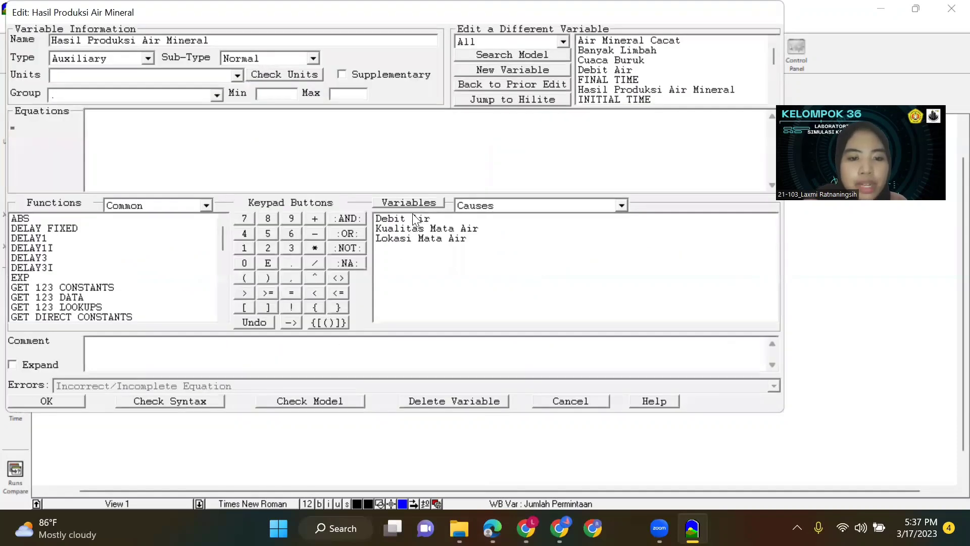
left_click(410, 218)
left_click(423, 236)
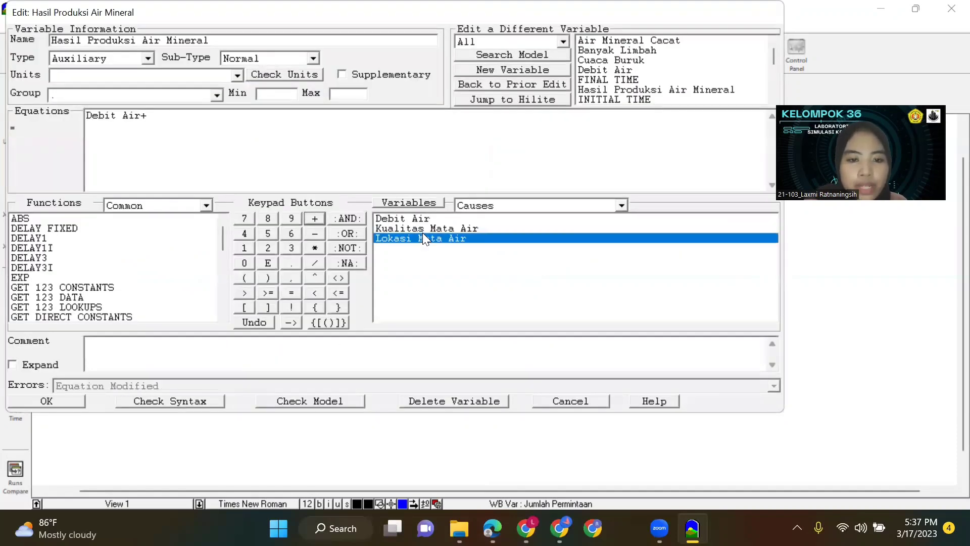
left_click_drag(274, 119, 146, 117)
key("BackSpace")
left_click(385, 229)
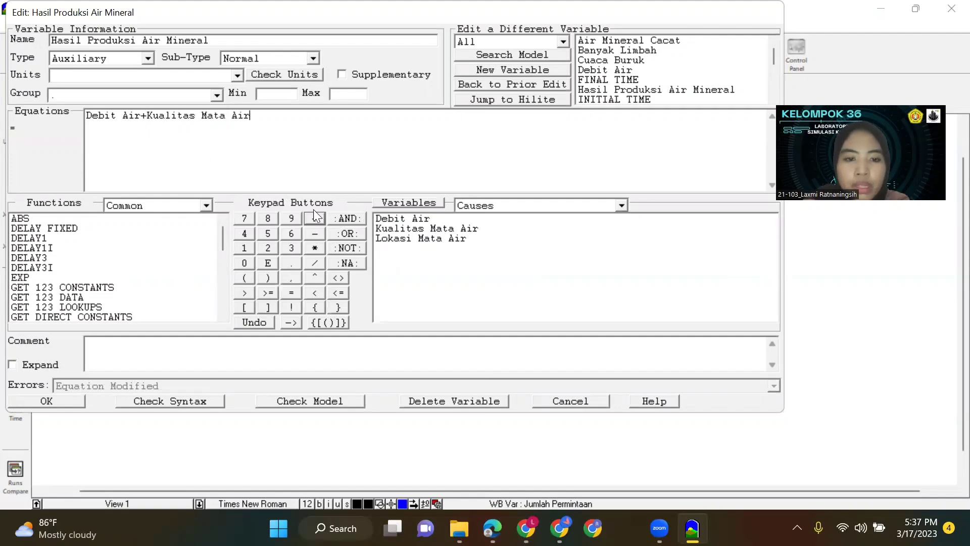
type("+")
left_click(402, 239)
left_click(47, 400)
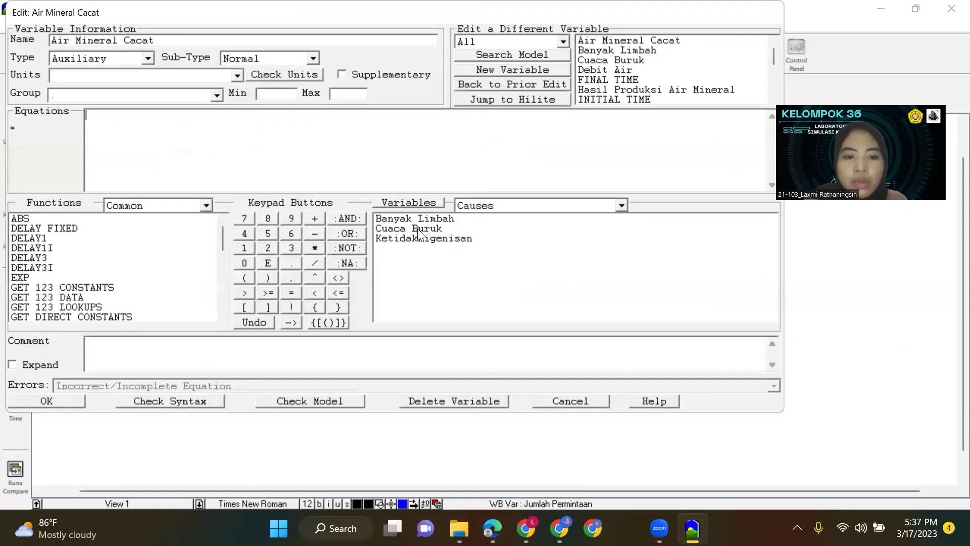
Define the Air Mineral Cacat rate as Cuaca Buruk+Ketidakhigenisan+Banyak Limbah.
left_click(409, 229)
type("+")
left_click(389, 240)
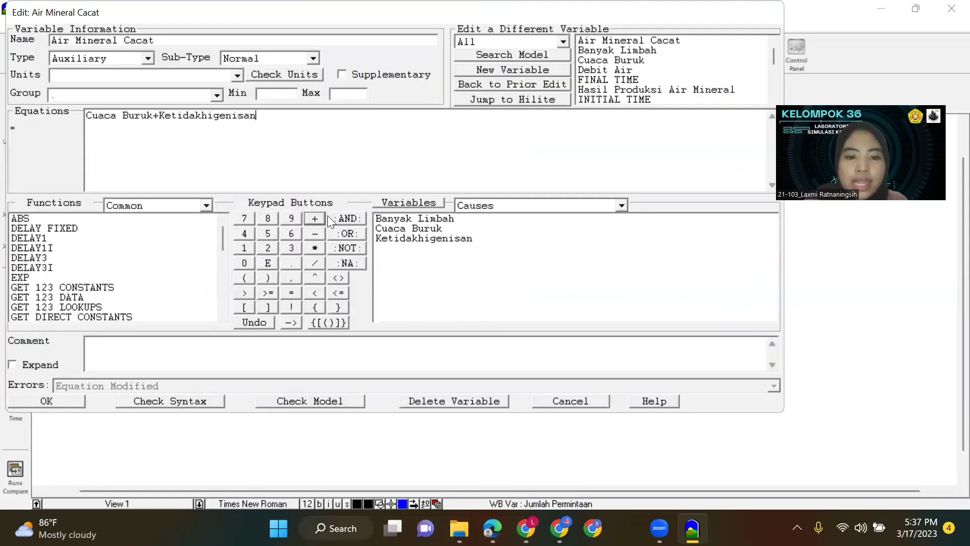
left_click(380, 219)
left_click(72, 400)
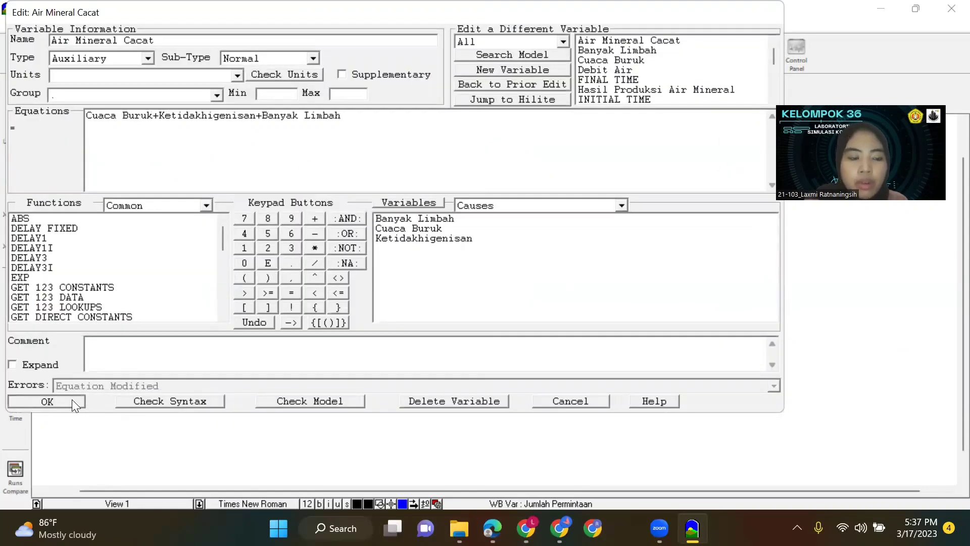
Give the Jumlah Permintaan level an initial value of 3000, keeping its equation Peningkatan Permintaan-Penurunan Permintaan.
left_click(389, 220)
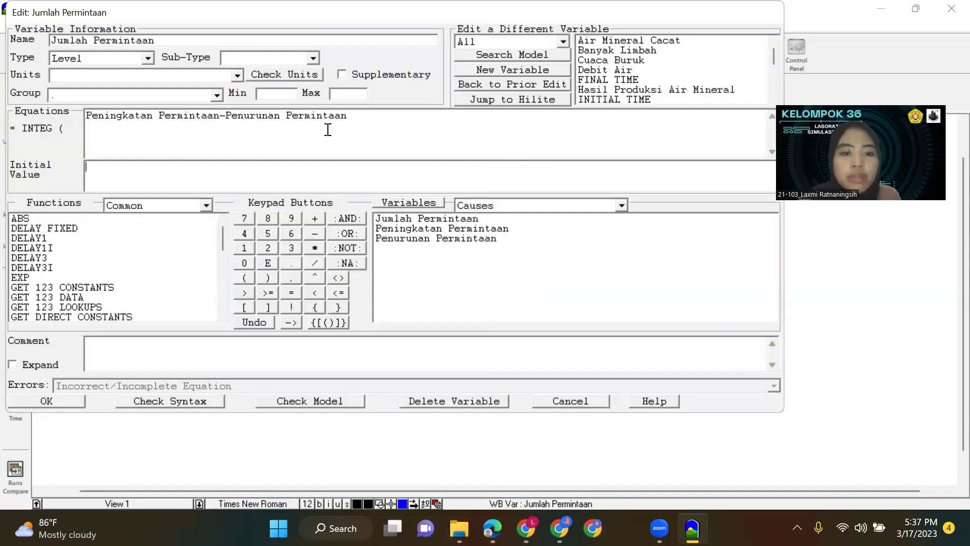
left_click(67, 403)
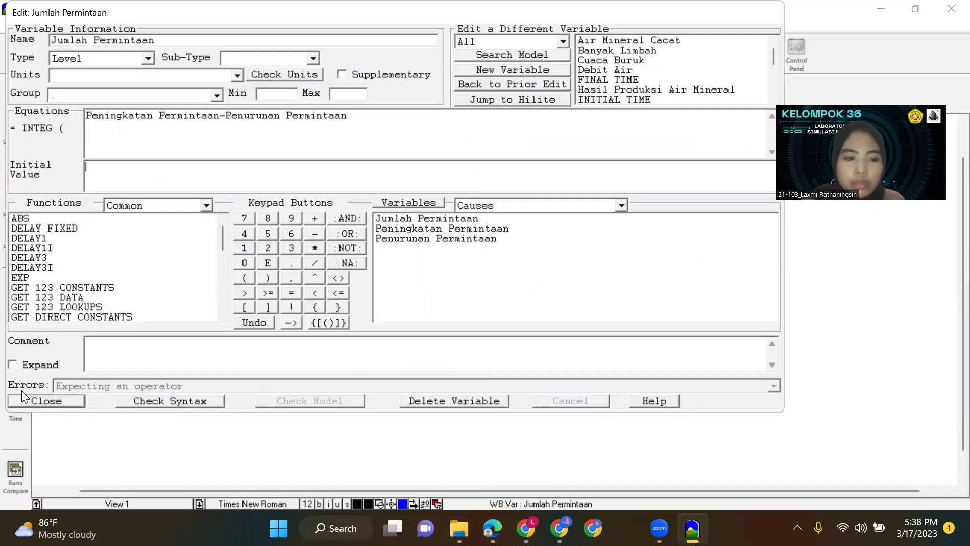
left_click(138, 187)
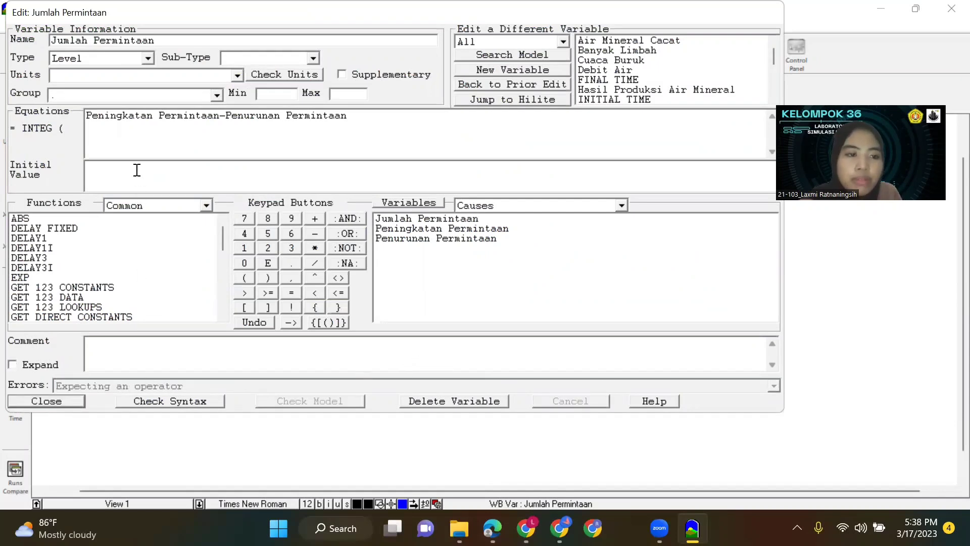
type("3000")
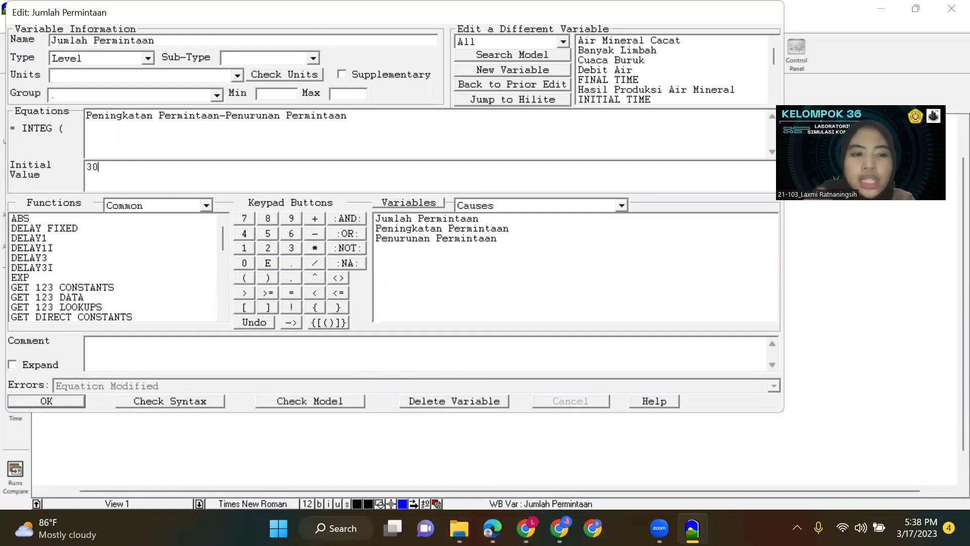
left_click(55, 402)
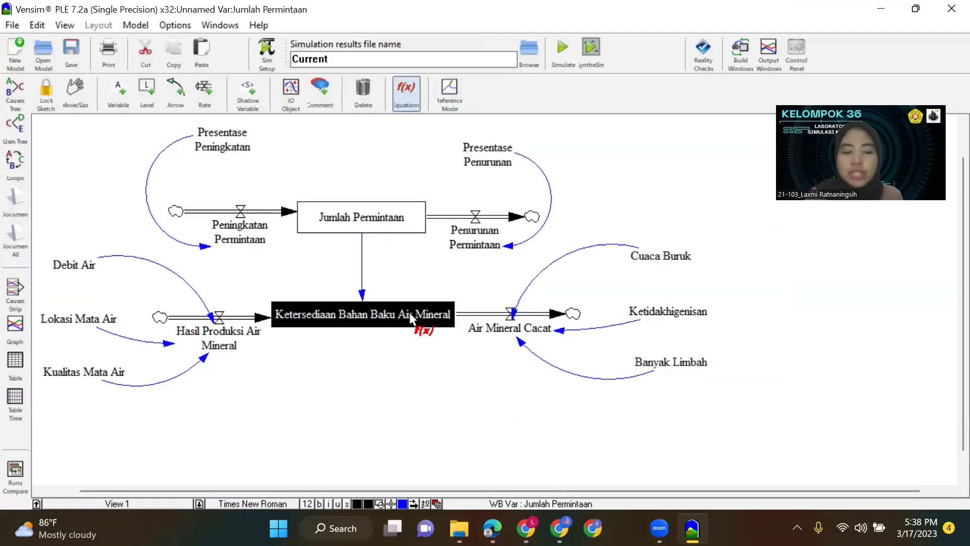
Define the Ketersediaan Bahan Baku Air Mineral level as Hasil Produksi Air Mineral-Air Mineral Cacat-Jumlah Permintaan with an initial value of 3000.
left_click(398, 313)
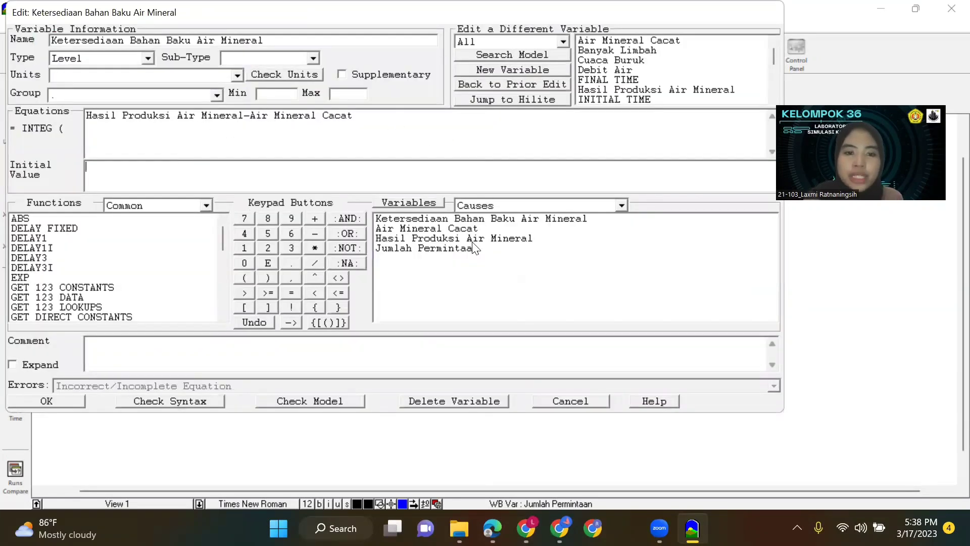
left_click(315, 233)
left_click(450, 250)
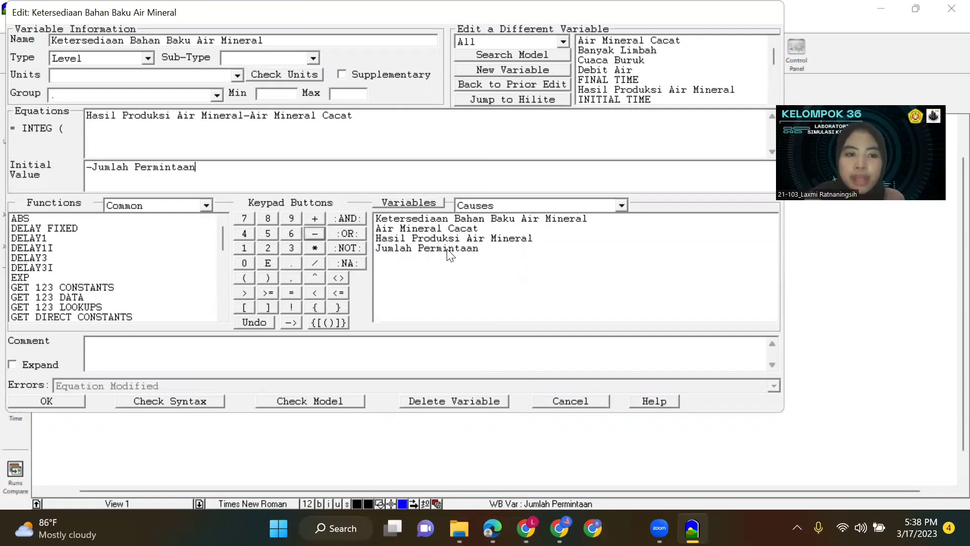
left_click_drag(233, 168, 46, 172)
key("BackSpace")
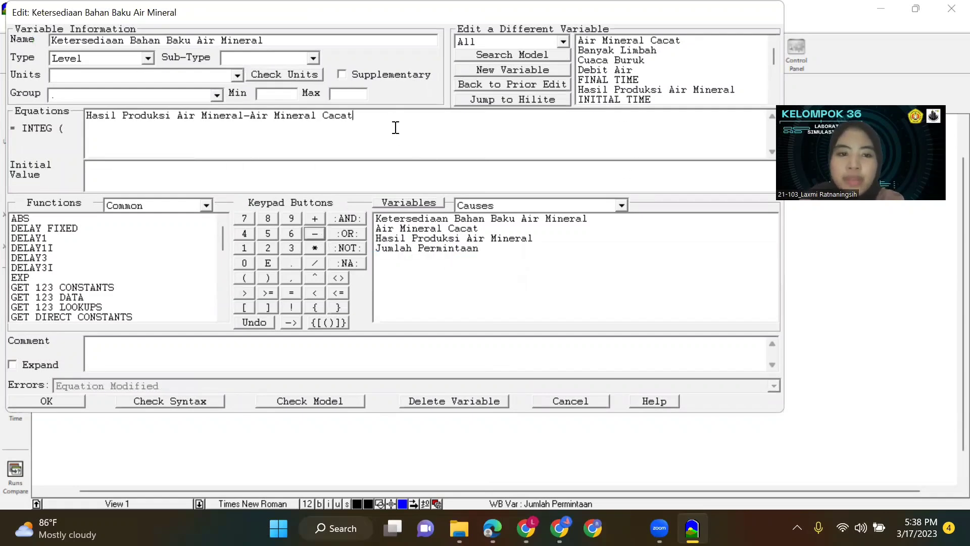
left_click(423, 248)
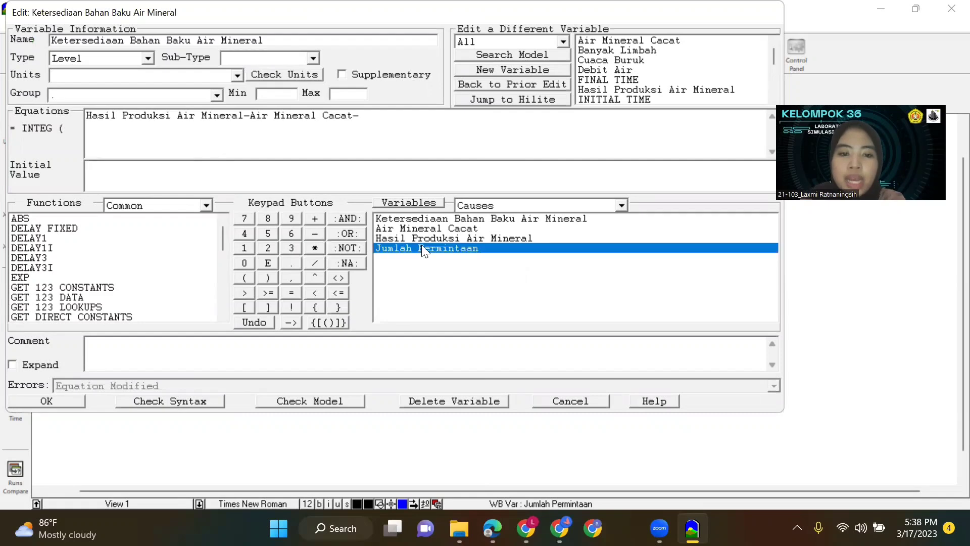
left_click(143, 172)
type("3000")
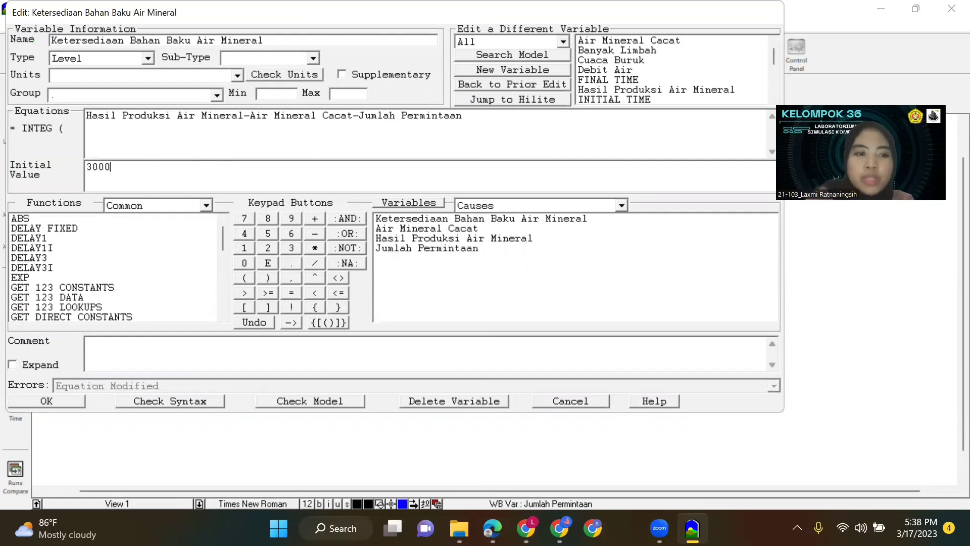
left_click(57, 403)
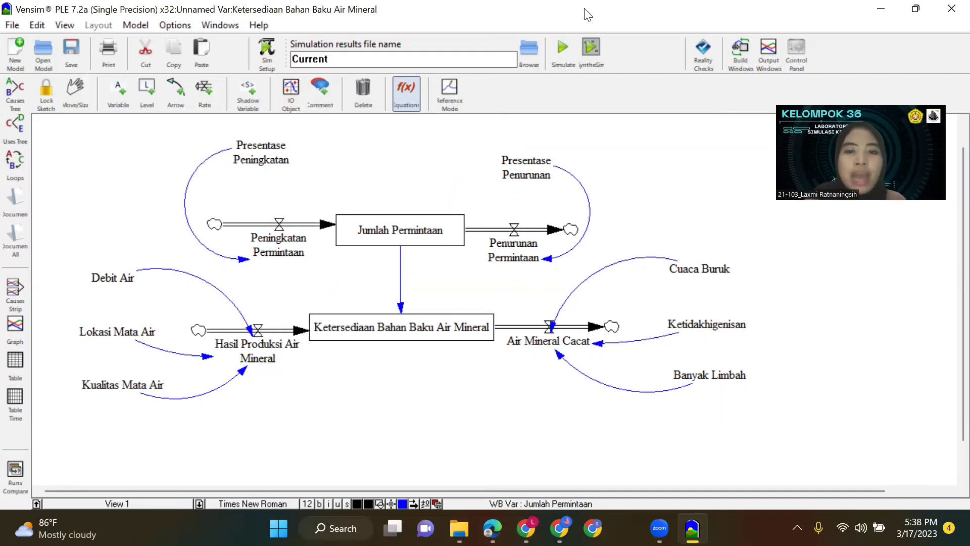
Simulate the whole model, saving the sketch for automated backup and overwriting the existing Current dataset.
key("ctrl+a")
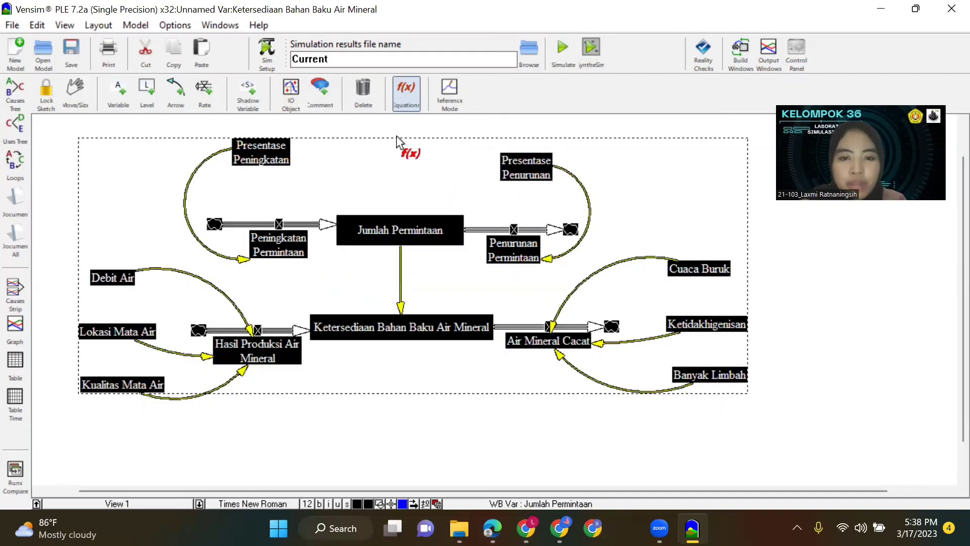
left_click(76, 94)
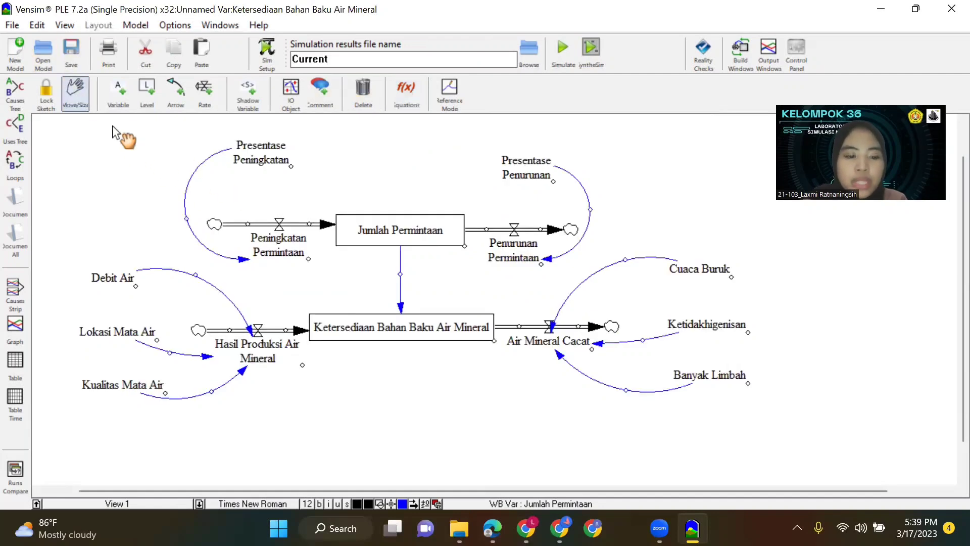
left_click(564, 60)
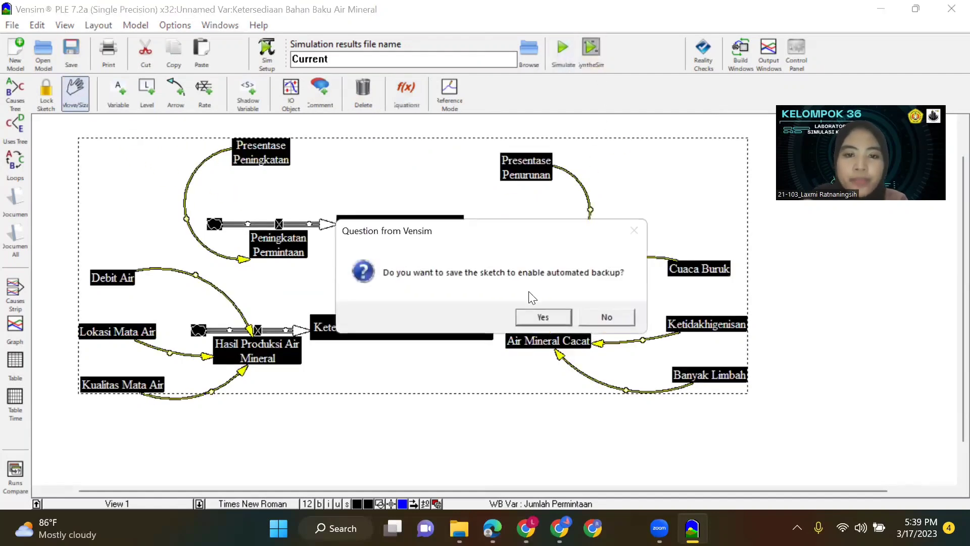
left_click(542, 315)
left_click(470, 313)
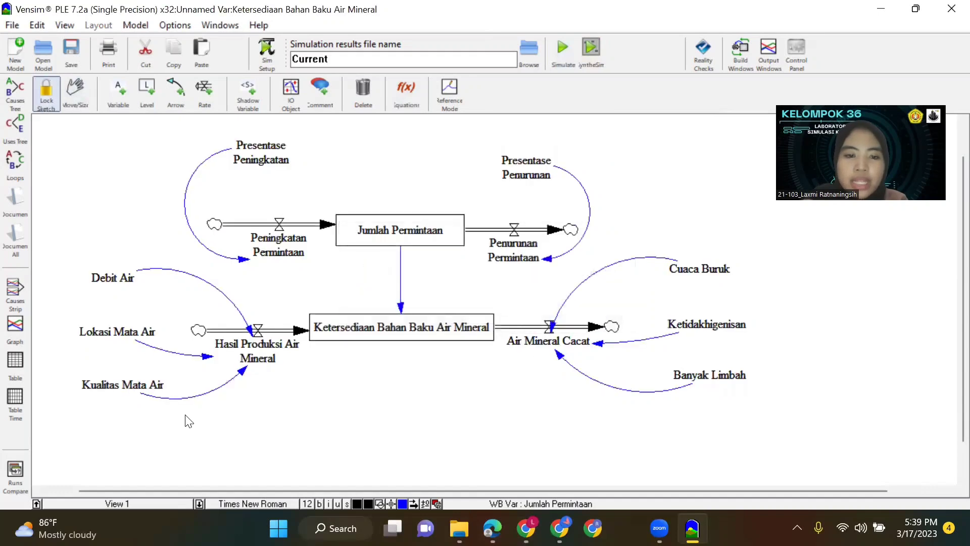
Tabulate the simulation results of all model variables, review the yearly values and close the table.
key("ctrl+a")
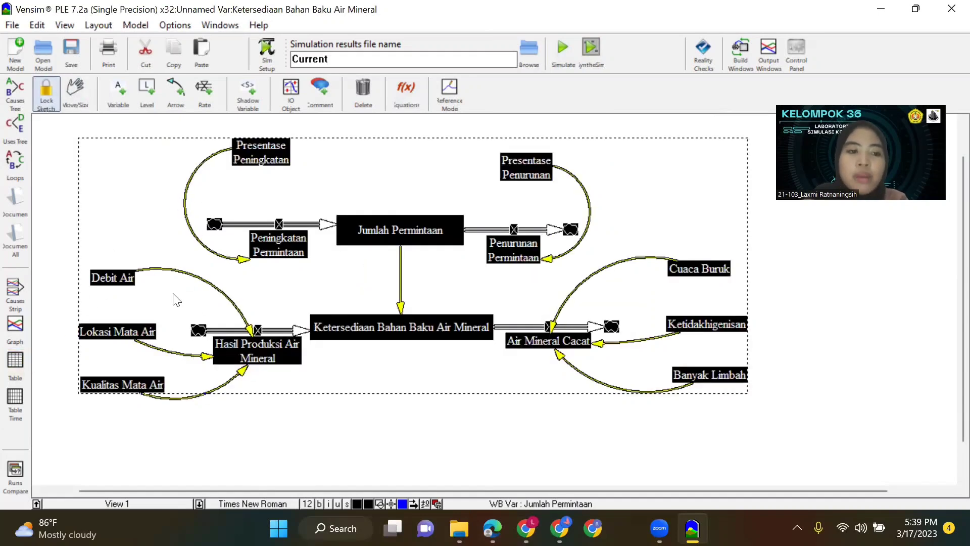
left_click(16, 368)
left_click(637, 87)
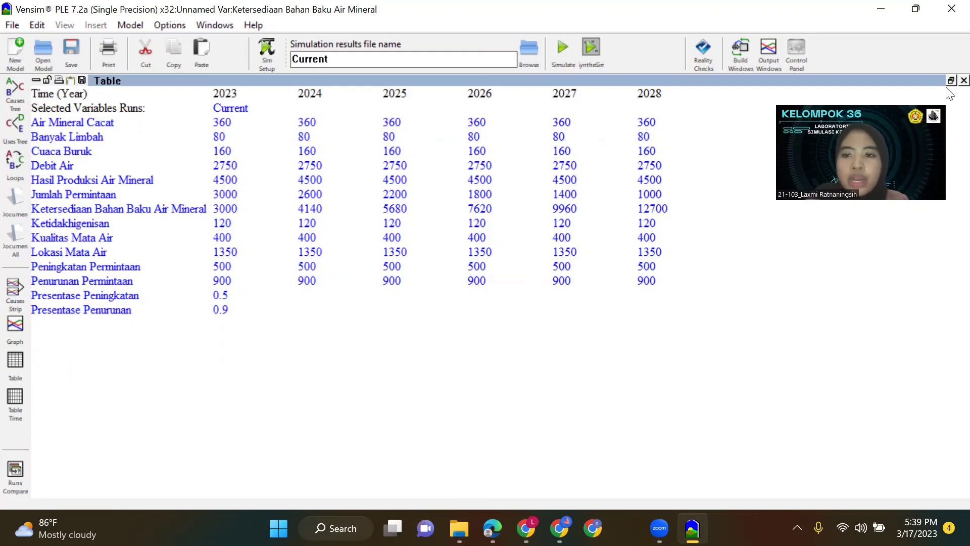
left_click(964, 80)
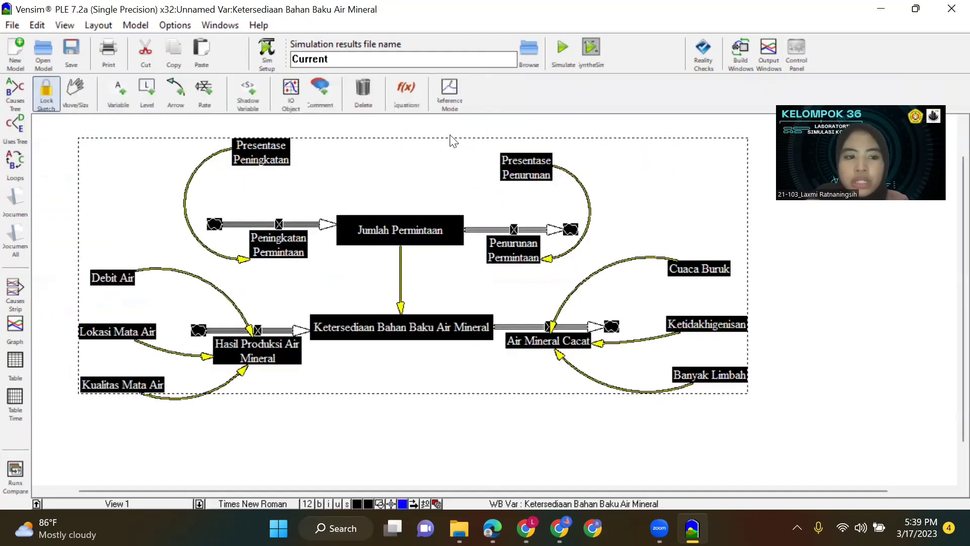
Plot all model variables over time in one graph, examine the curves and close it.
left_click(15, 328)
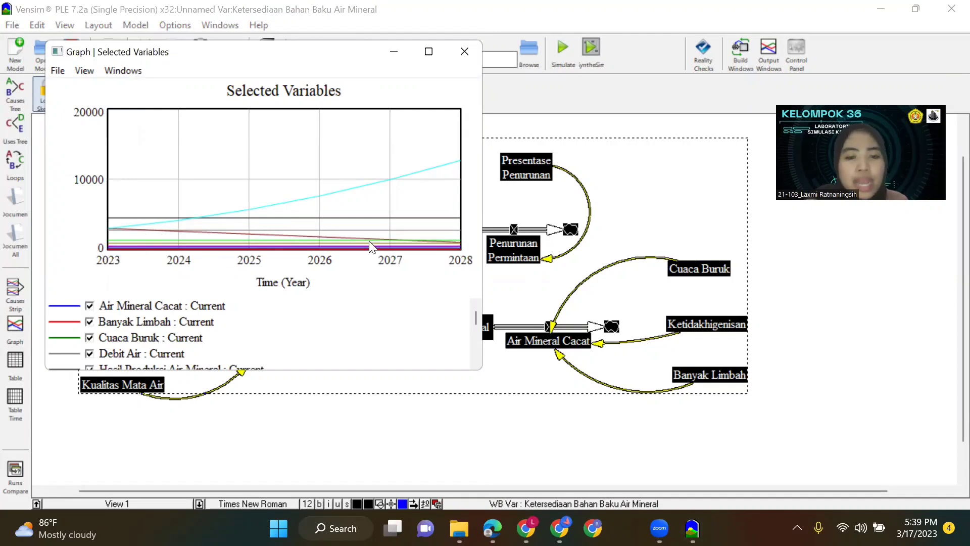
left_click(107, 228)
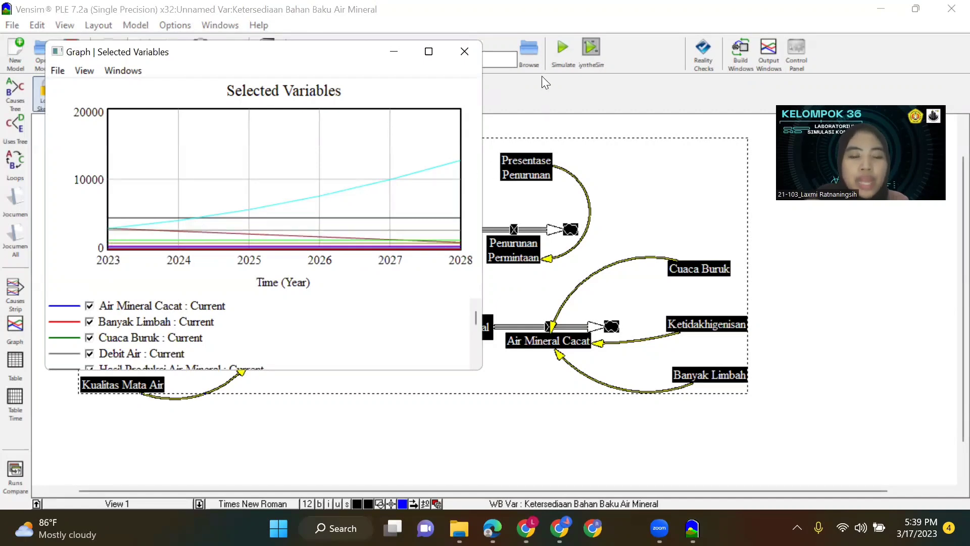
left_click(464, 52)
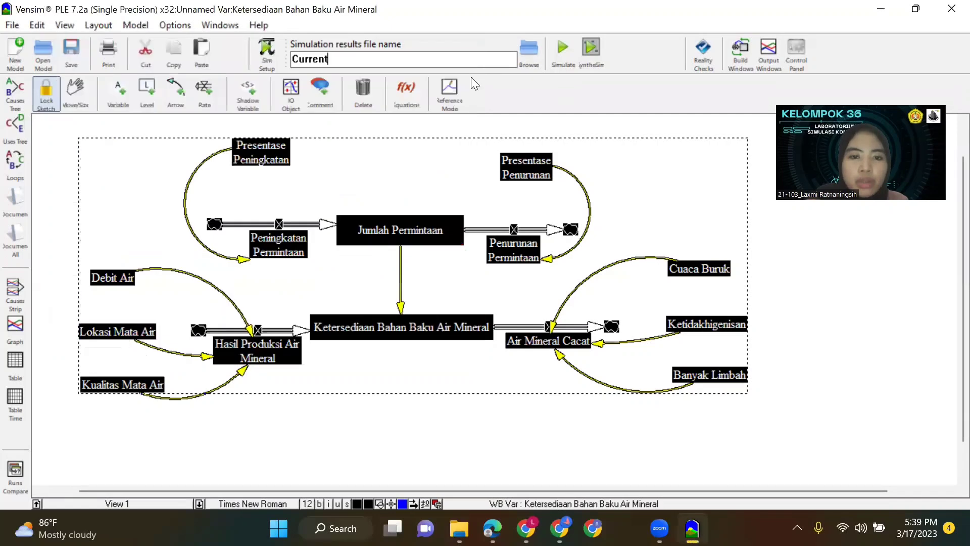
Set the Presentase Peningkatan constant to 0.8 for a first alternative scenario.
left_click(407, 92)
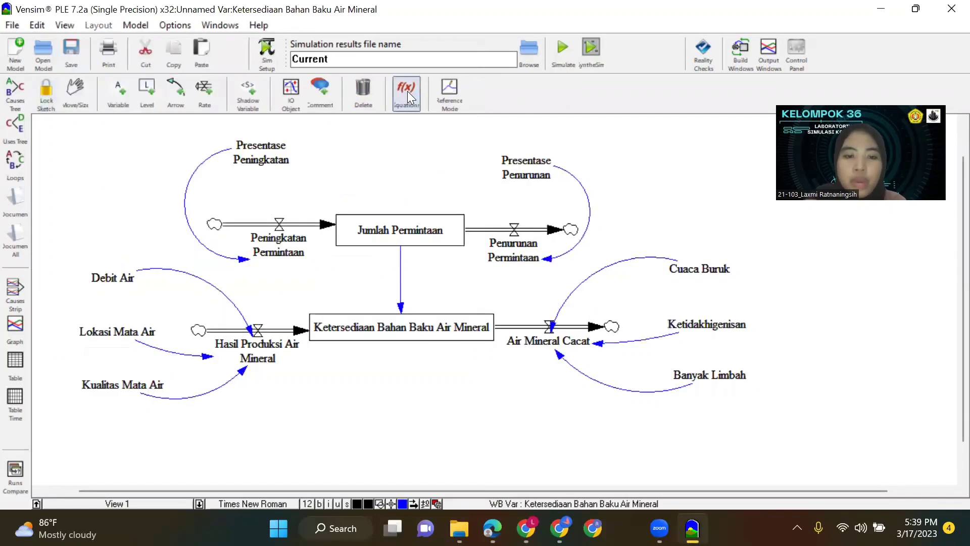
left_click(262, 158)
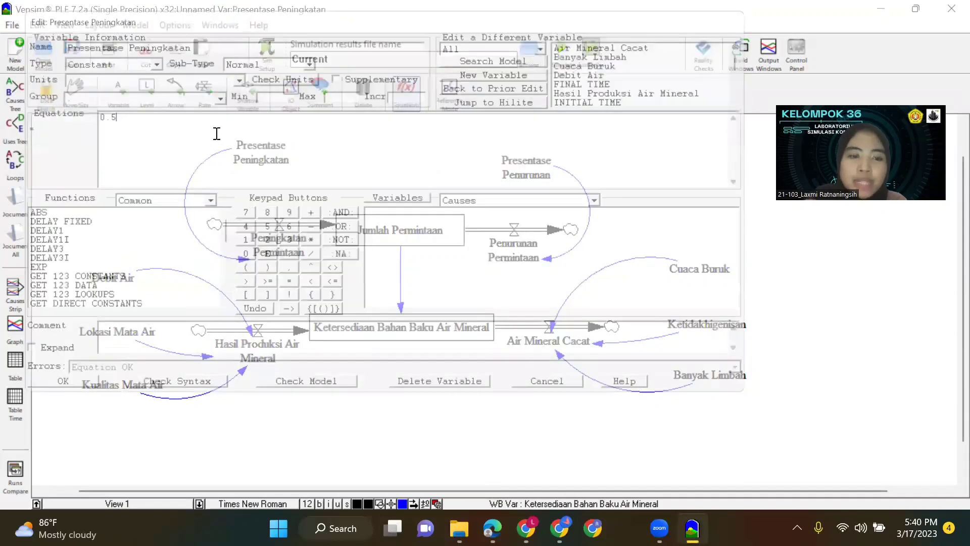
left_click_drag(101, 115, 107, 115)
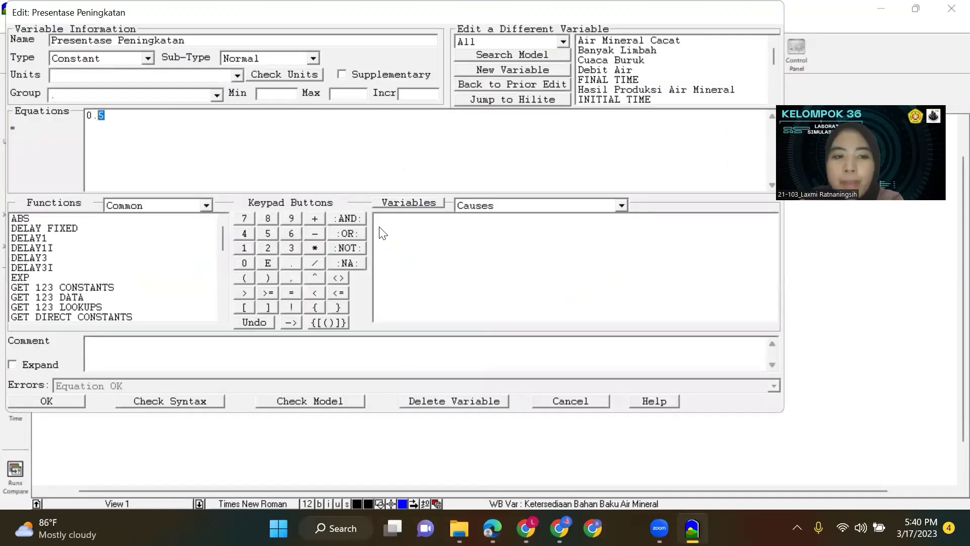
type("8")
left_click(51, 403)
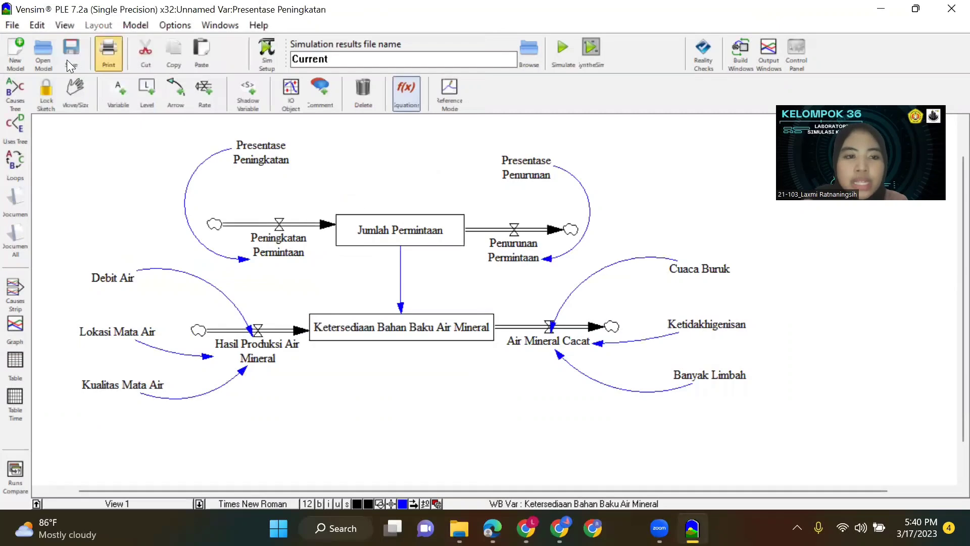
Rerun the simulation with the higher Presentase Peningkatan, saving the sketch and overwriting the Current dataset.
left_click(75, 91)
key("ctrl+a")
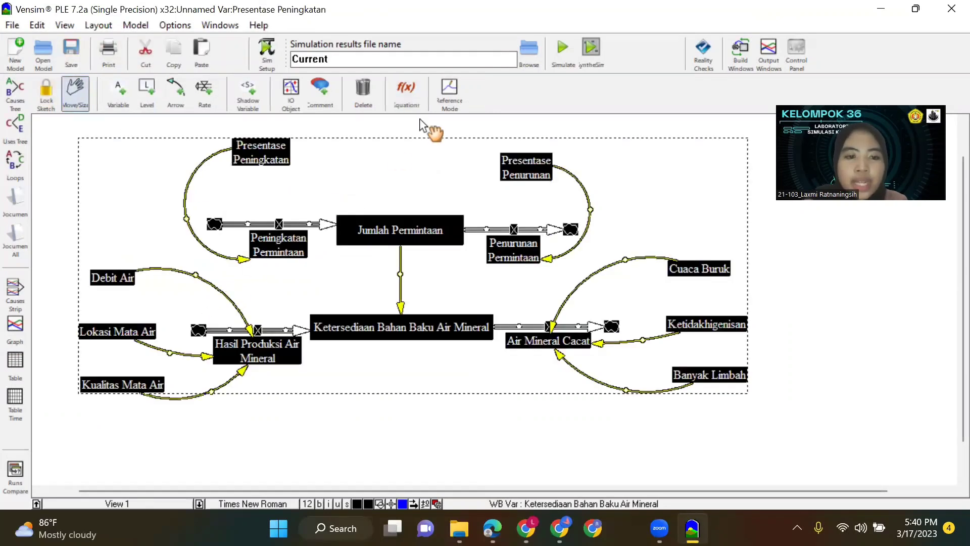
left_click(565, 49)
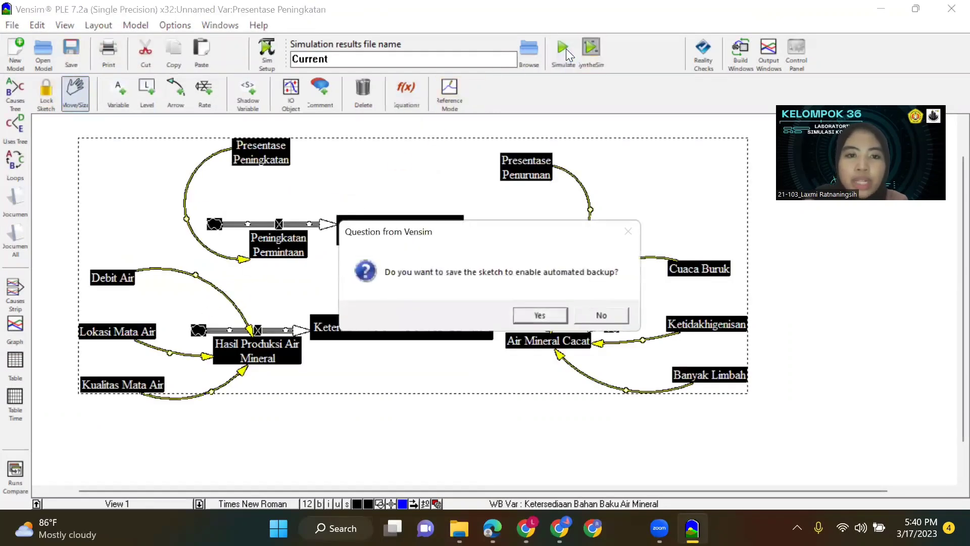
left_click(537, 315)
left_click(469, 321)
Examine the scenario's results for all variables in a table and in a graph, and close both.
key("ctrl+a")
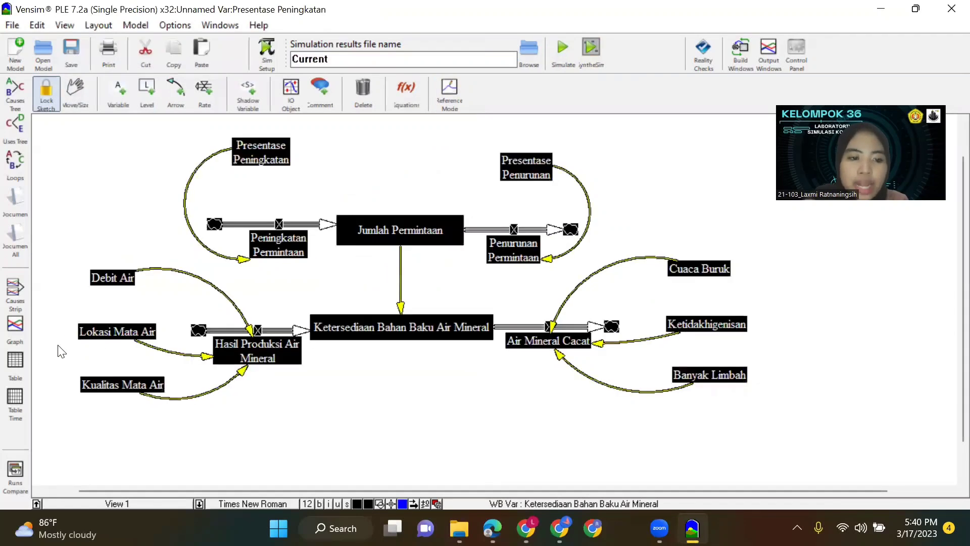
left_click(18, 363)
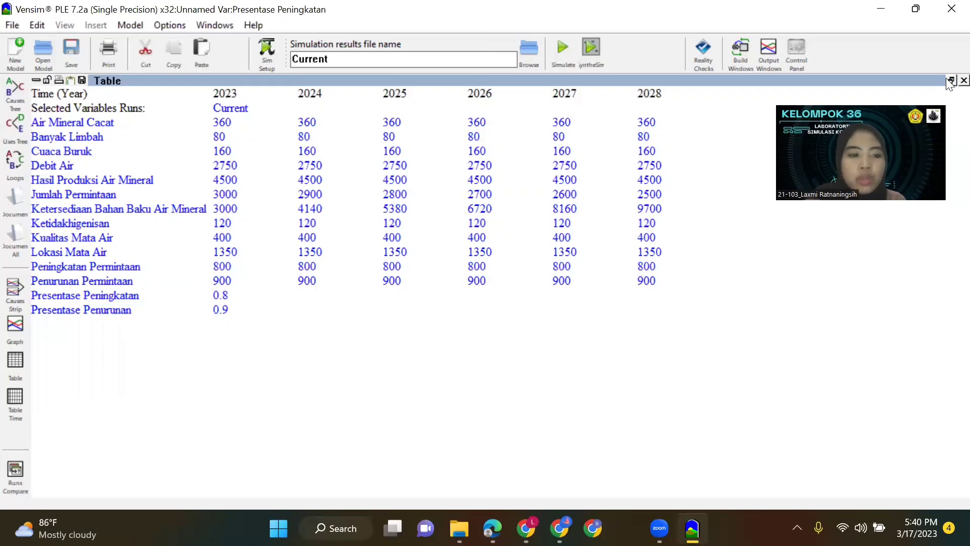
left_click(15, 326)
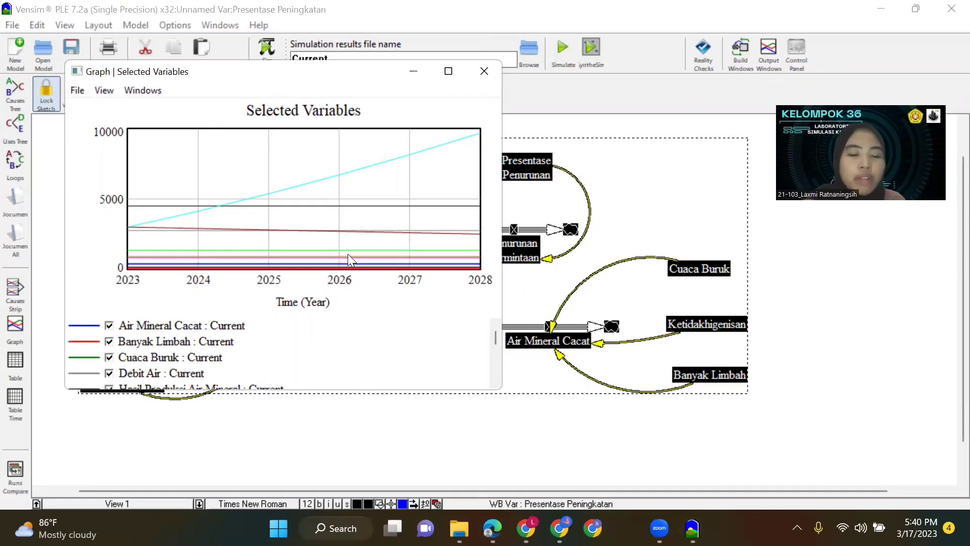
left_click(484, 72)
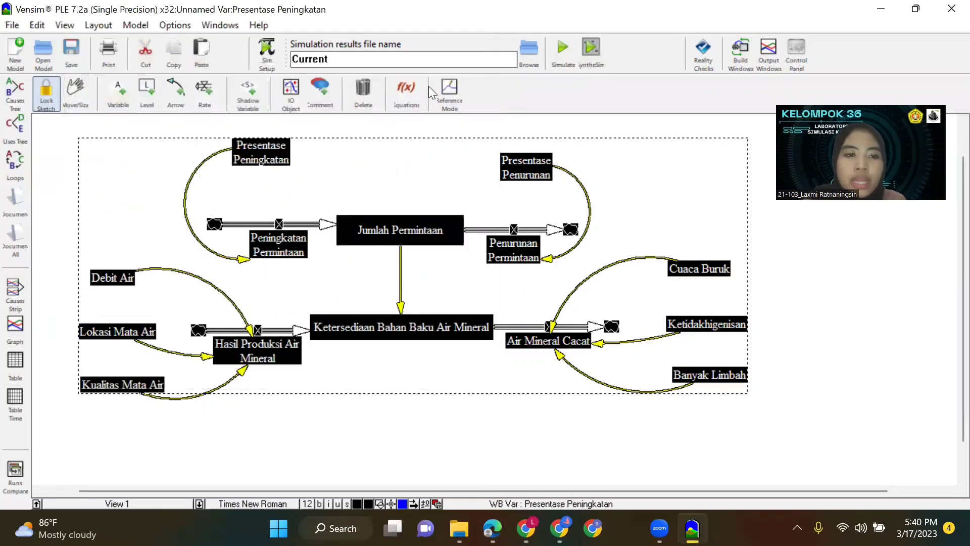
Set the Presentase Peningkatan constant to 0.5 and the Presentase Penurunan constant to 1.1.
left_click(415, 90)
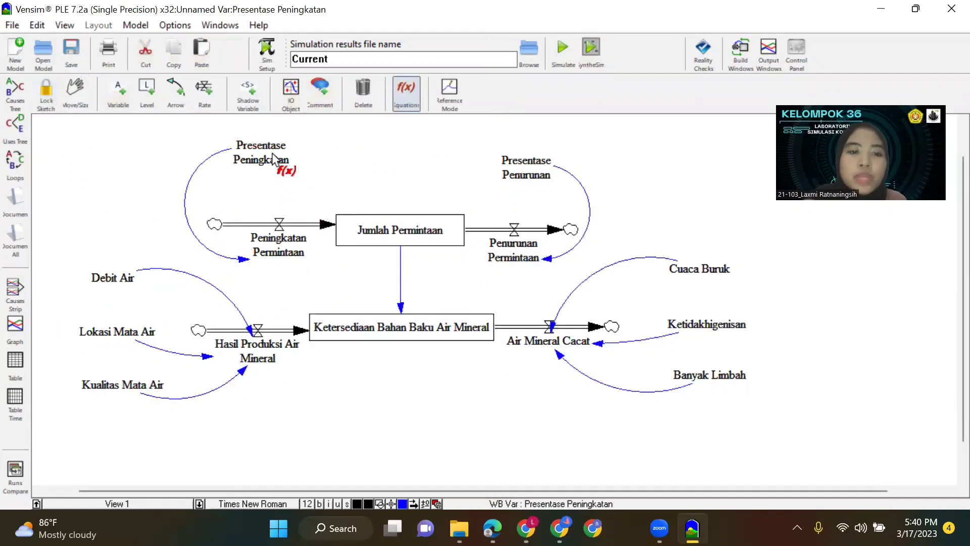
left_click(252, 147)
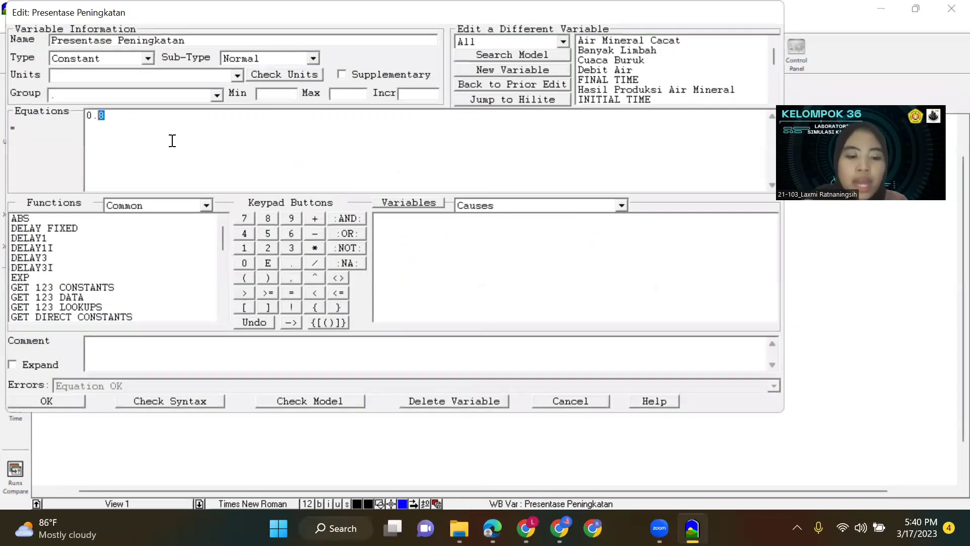
type("5")
left_click(65, 395)
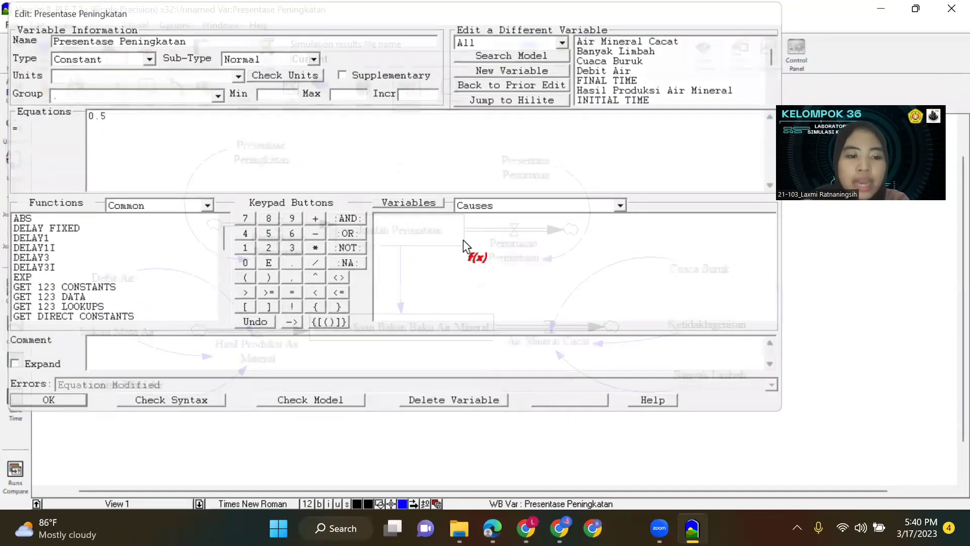
left_click(531, 170)
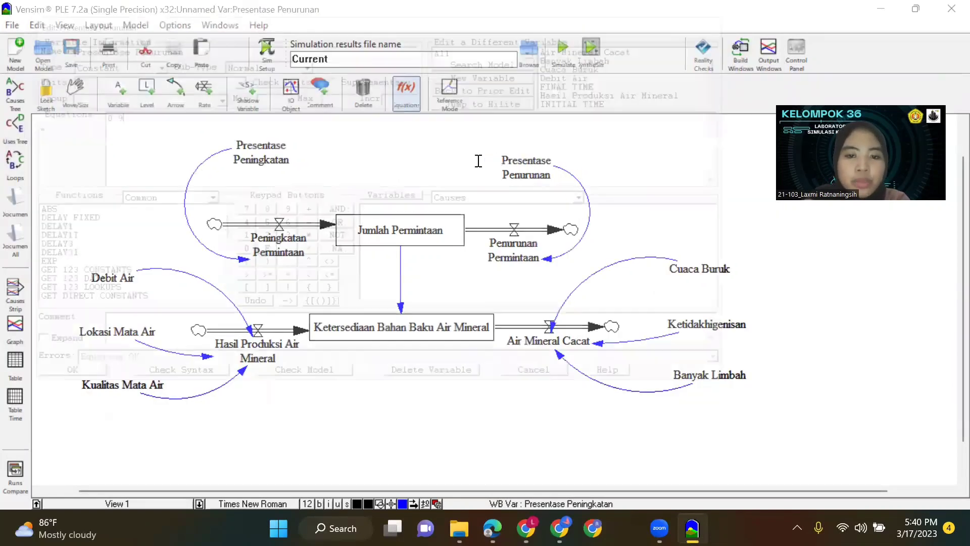
type("1.1")
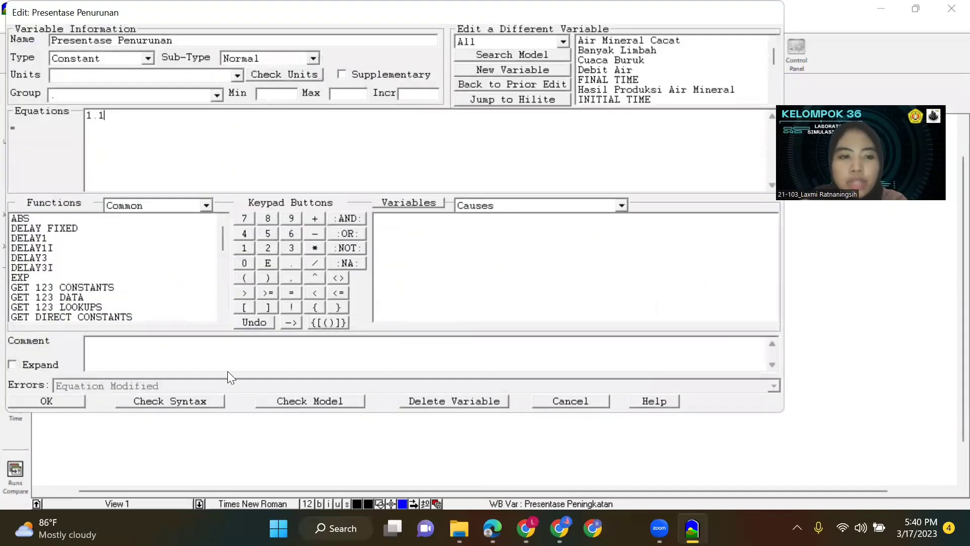
left_click(68, 401)
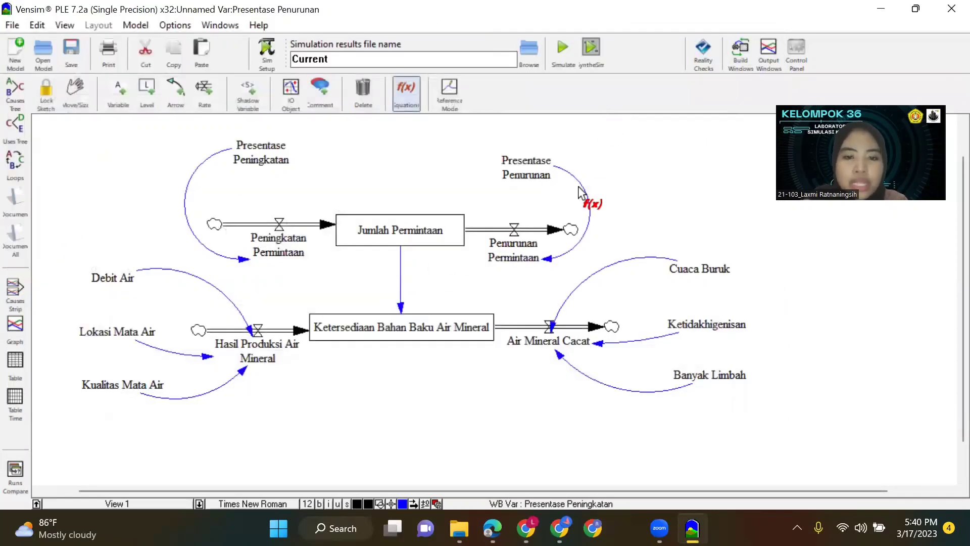
Simulate the second scenario, saving the sketch and overwriting the Current dataset, and tabulate the results of all variables.
left_click(75, 93)
key("ctrl+a")
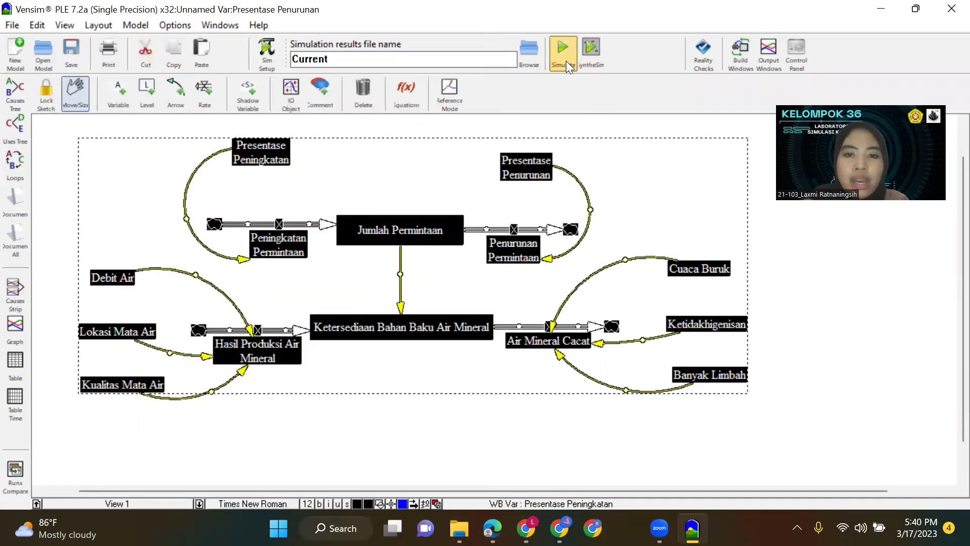
left_click(565, 59)
left_click(543, 317)
left_click(475, 322)
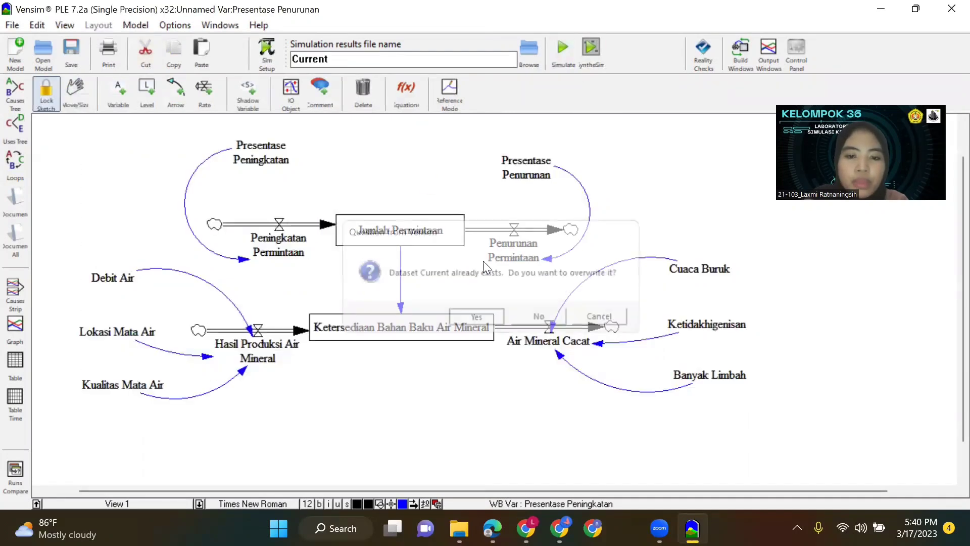
left_click(16, 365)
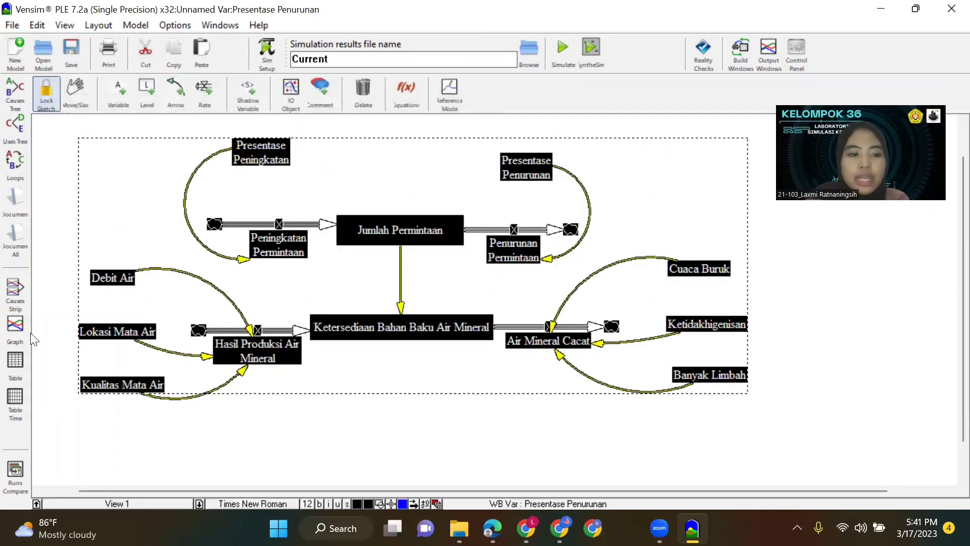
Plot the second scenario's results for all variables in a graph, examine the curves and close it.
left_click(16, 329)
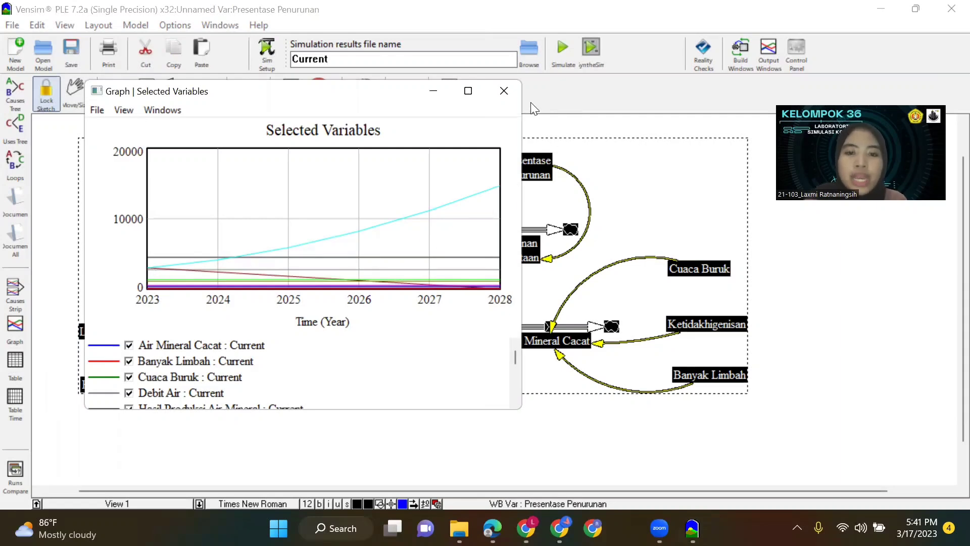
left_click(504, 90)
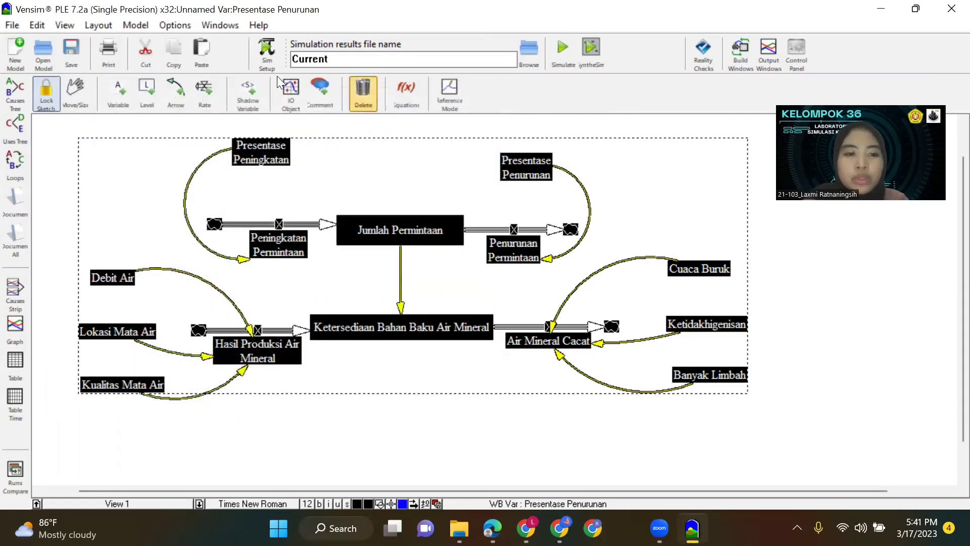
Set the Presentase Penurunan constant to 0.9 and the Kualitas Mata Air equation to 0.2*4000.
left_click(410, 91)
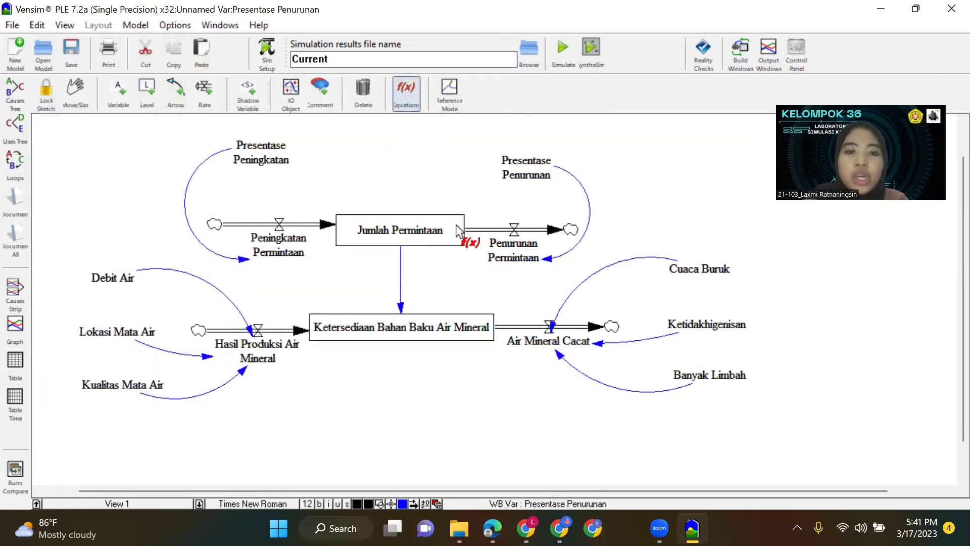
left_click(543, 180)
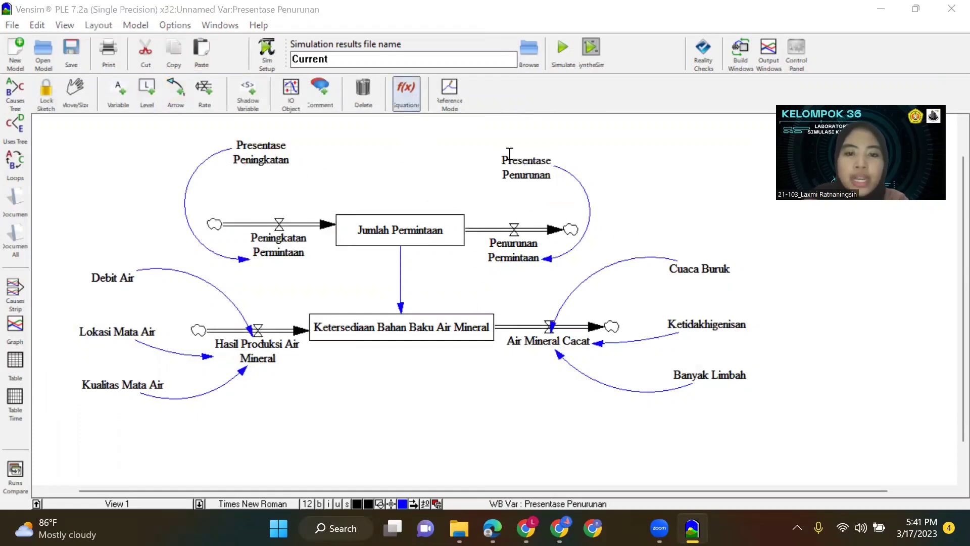
left_click_drag(85, 115, 117, 112)
type("0.9")
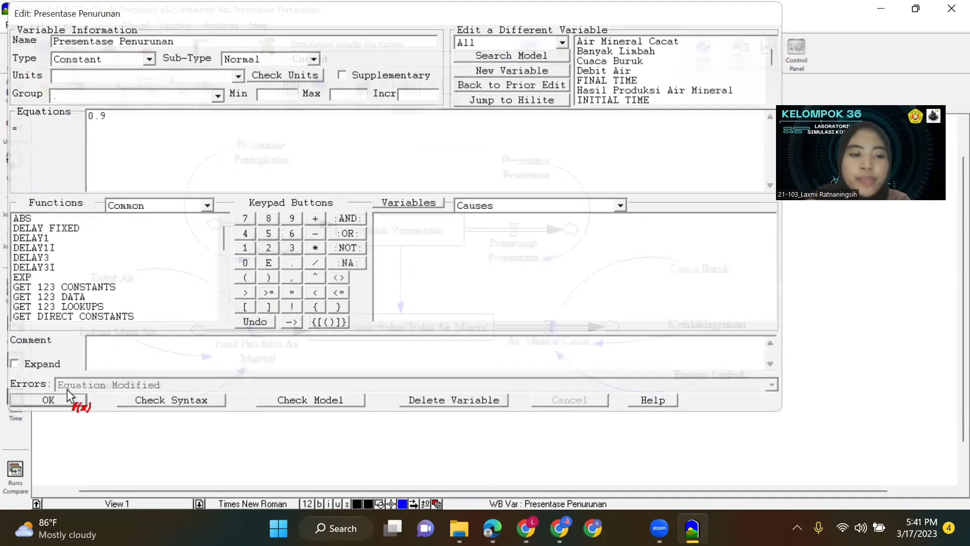
left_click(60, 396)
left_click(122, 388)
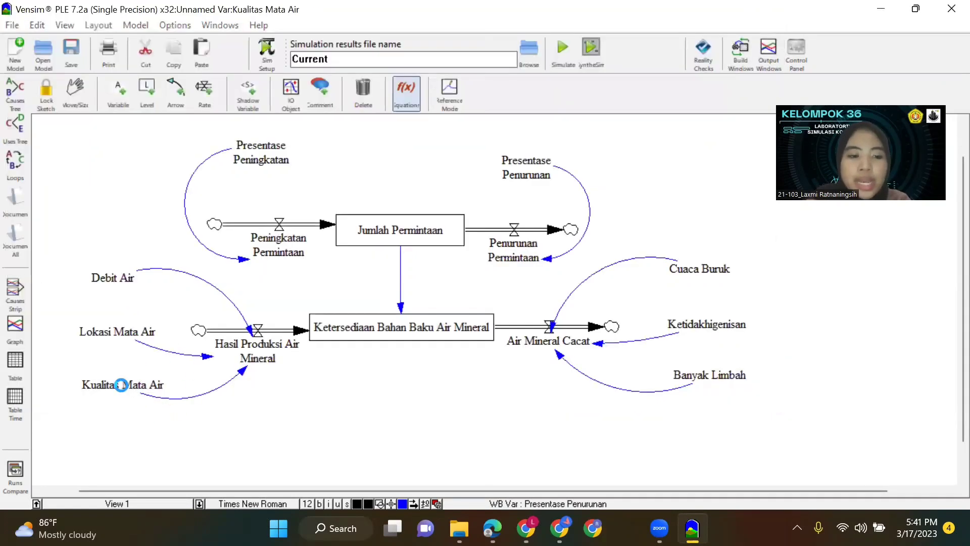
left_click_drag(117, 120, 110, 120)
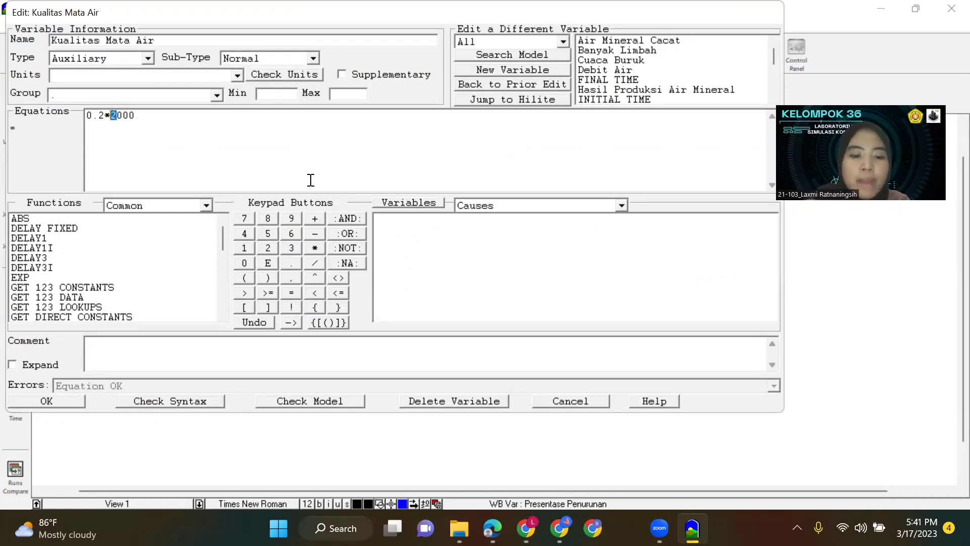
type("4")
left_click(66, 398)
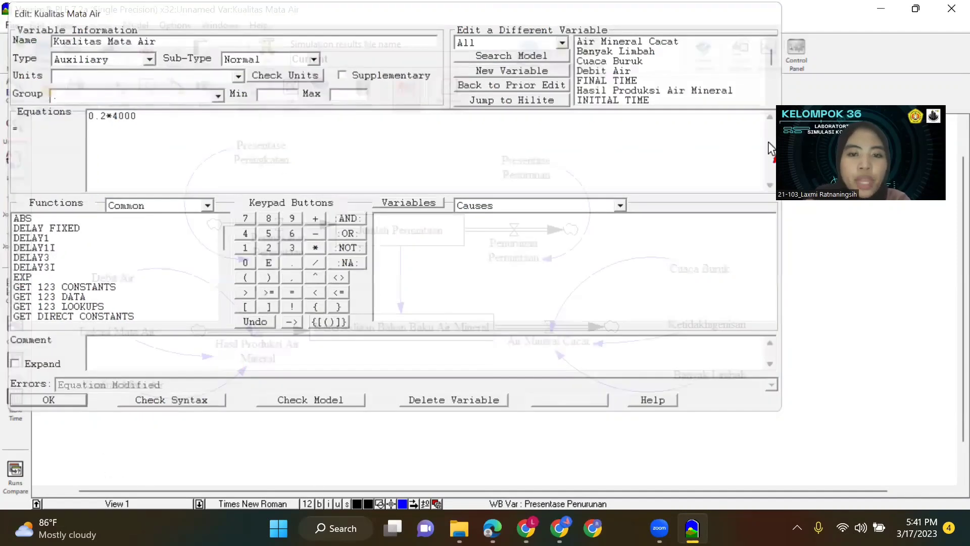
Select the whole sketch and simulate the third scenario, saving the sketch and overwriting the Current dataset.
left_click(78, 89)
key("ctrl+a")
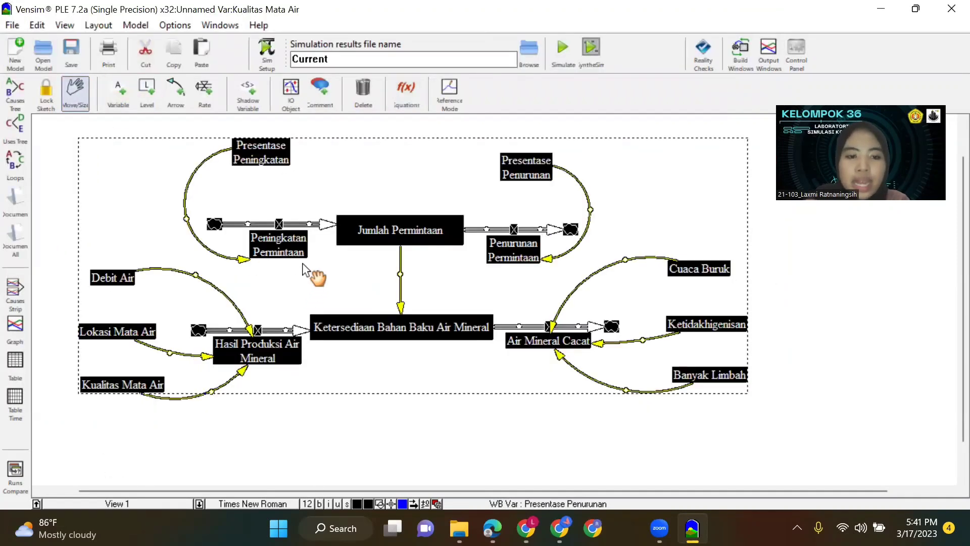
left_click(564, 51)
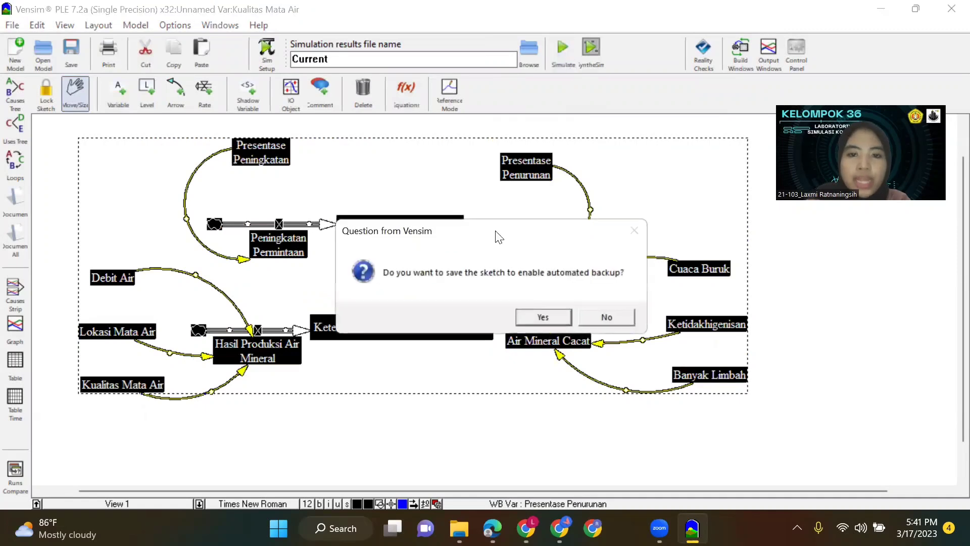
left_click(550, 310)
left_click(496, 316)
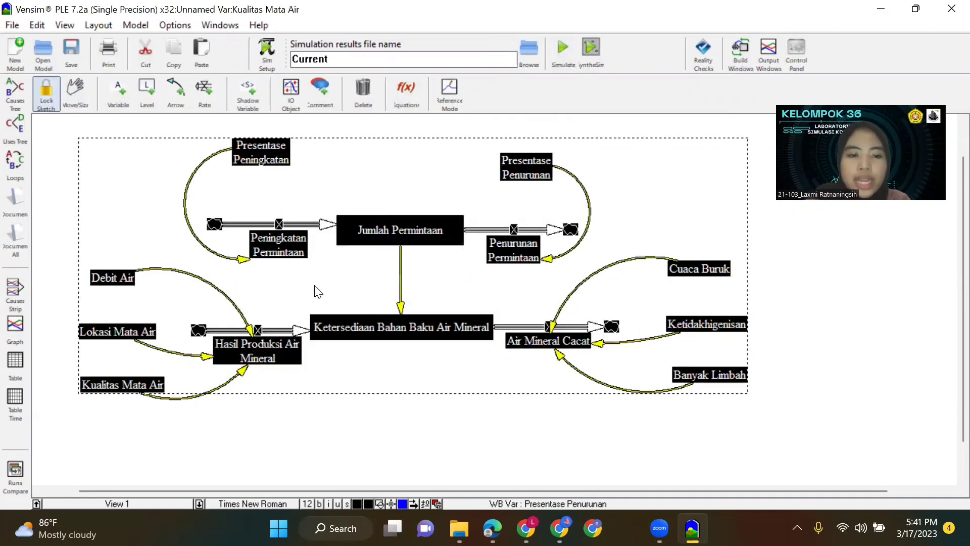
Examine the third scenario's results for all variables in a table and in a graph, and close the graph.
left_click(15, 361)
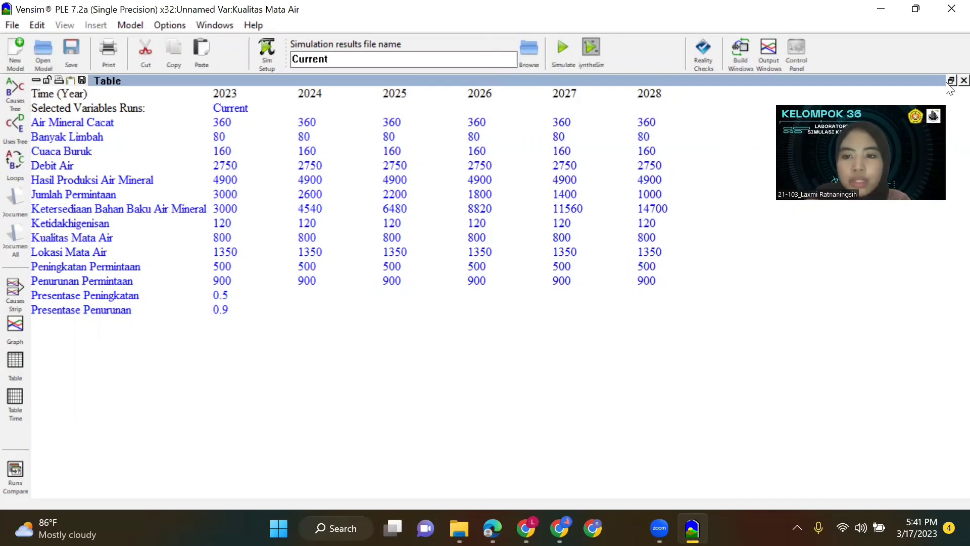
left_click(22, 328)
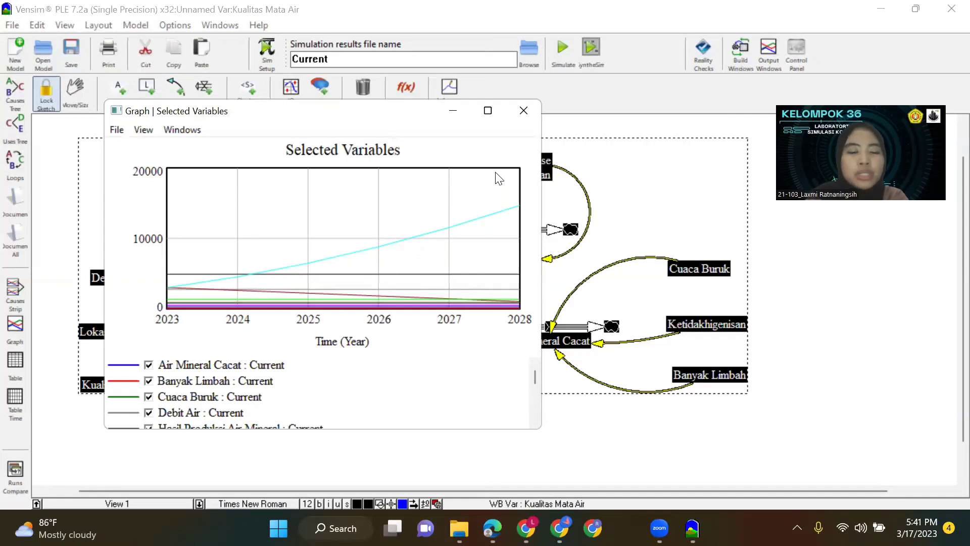
left_click(520, 116)
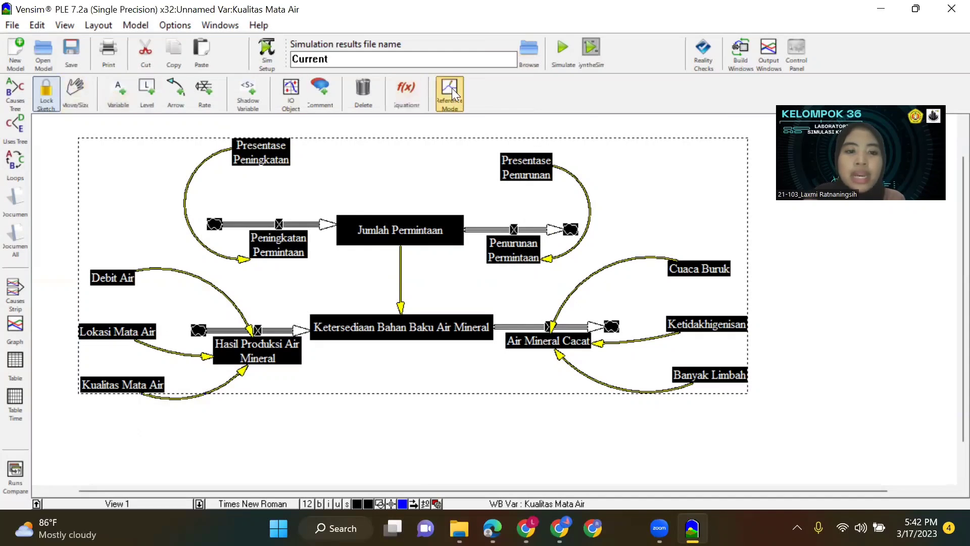
Remove the multipliers from two production inputs, setting Debit Air to 5500 and Lokasi Mata Air to 4500.
left_click(406, 88)
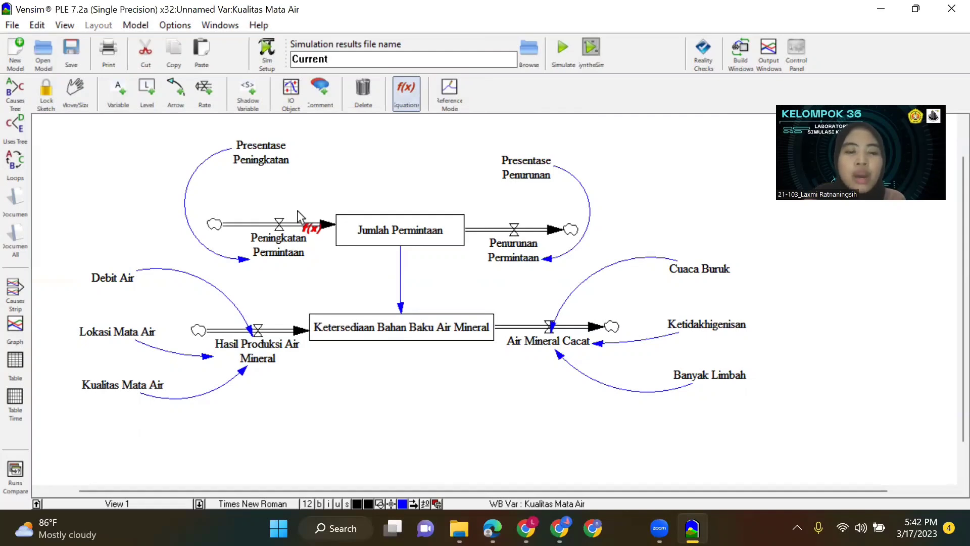
left_click(109, 278)
left_click_drag(88, 116, 112, 118)
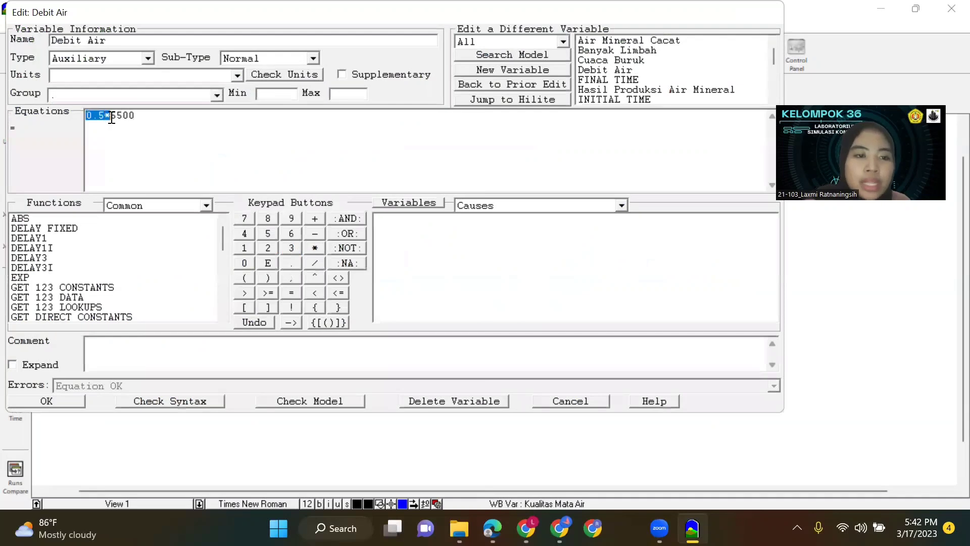
key("BackSpace")
left_click(61, 404)
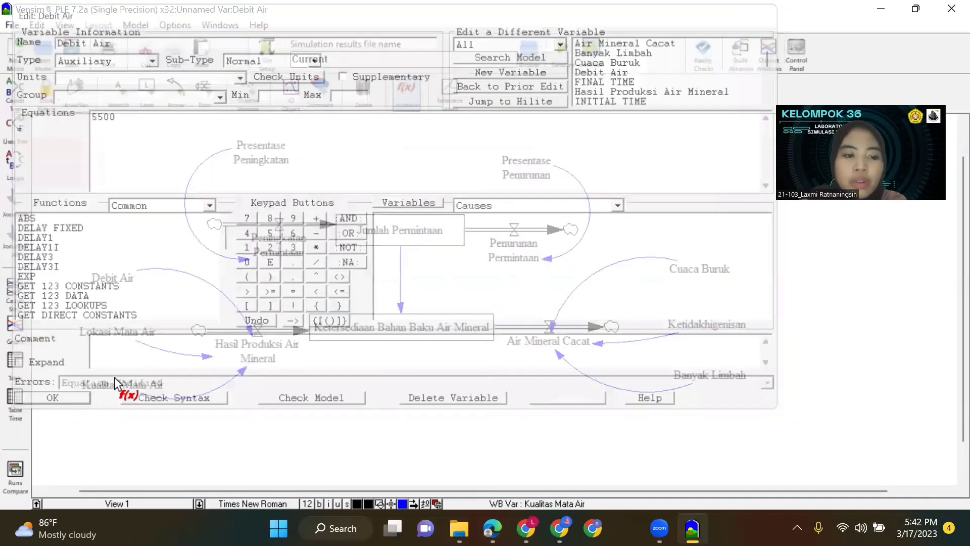
left_click(116, 332)
left_click_drag(112, 115, 87, 116)
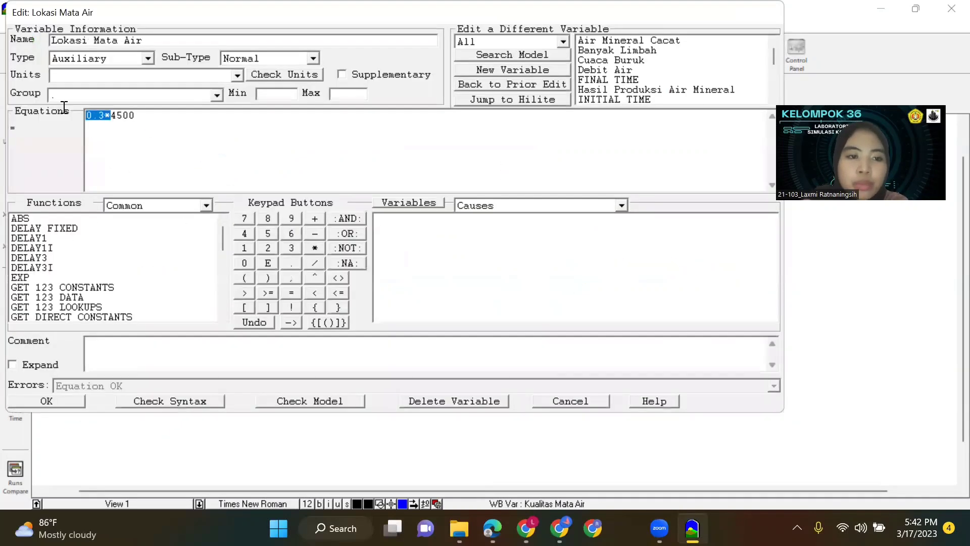
key("BackSpace")
left_click(69, 402)
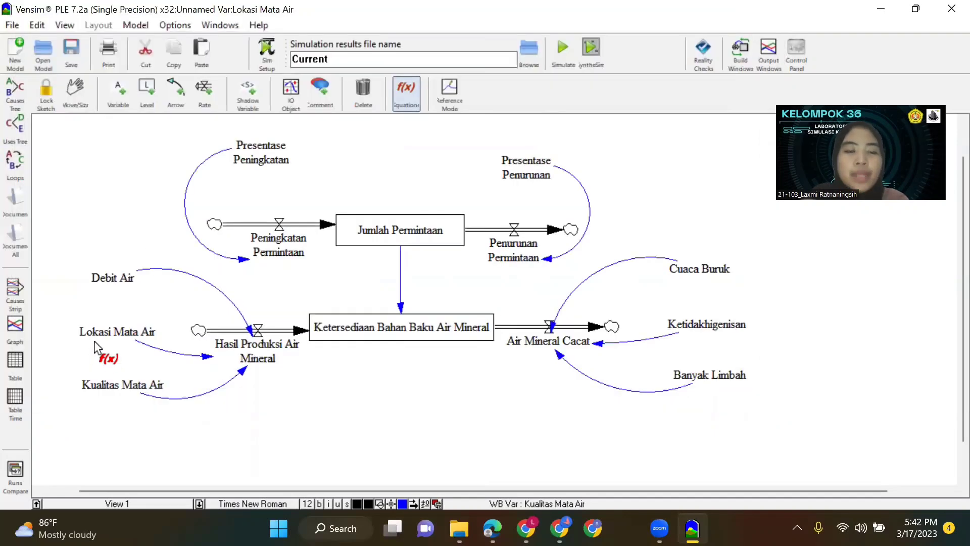
Replace the Kualitas Mata Air equation with the plain value 2000.
left_click(134, 387)
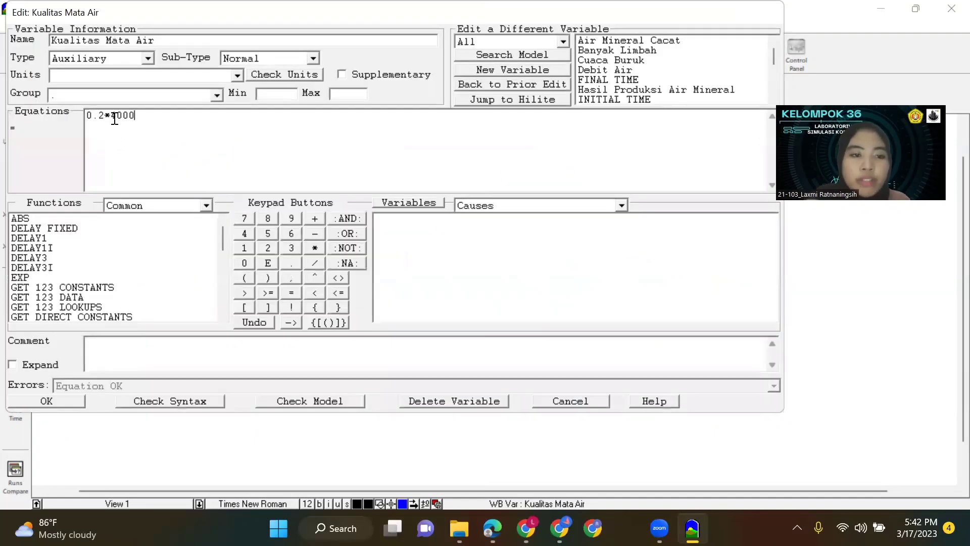
mouse_move(112, 116)
left_mouse_down()
mouse_move(87, 115)
mouse_move(111, 116)
left_mouse_up()
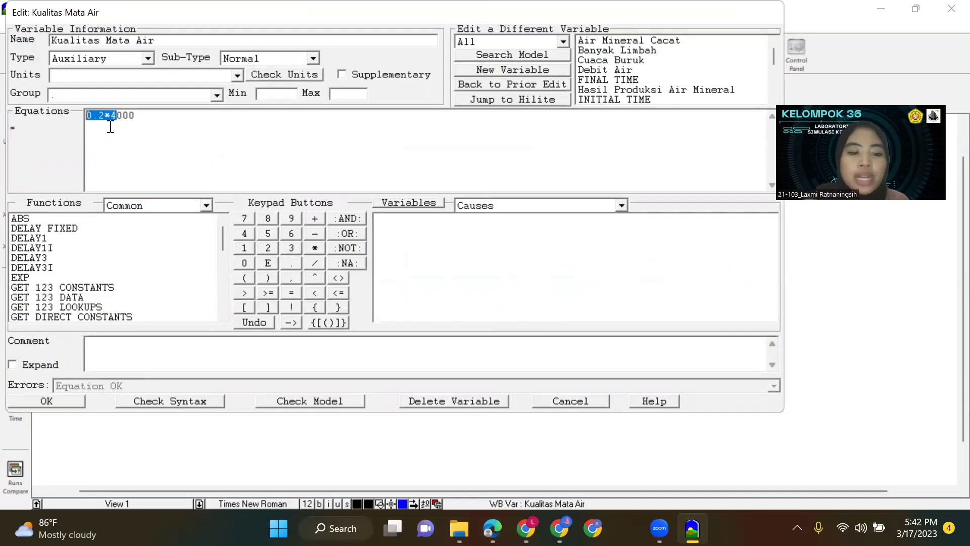
type("2")
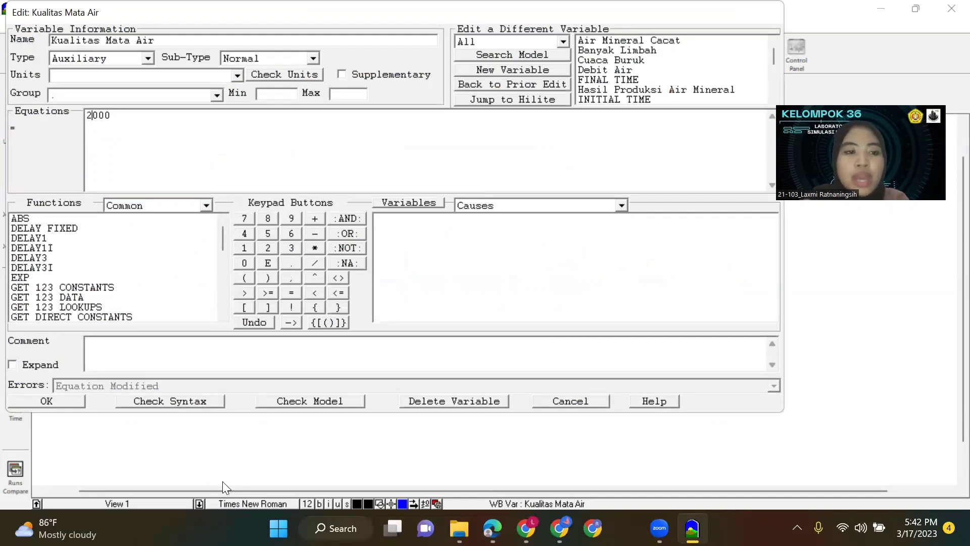
left_click(47, 400)
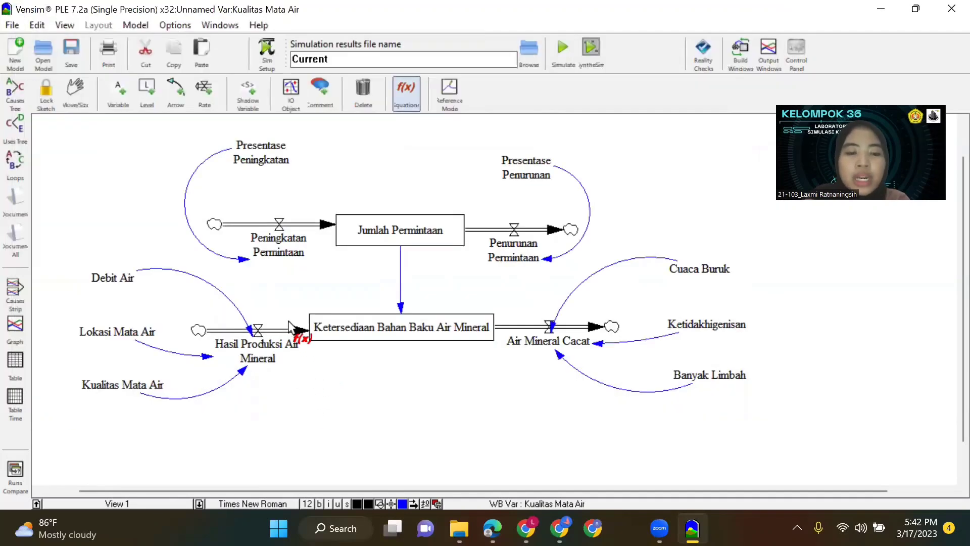
Remove the multipliers from the Cuaca Buruk and Ketidakhigenisan equations, setting both to 200.
left_click(714, 268)
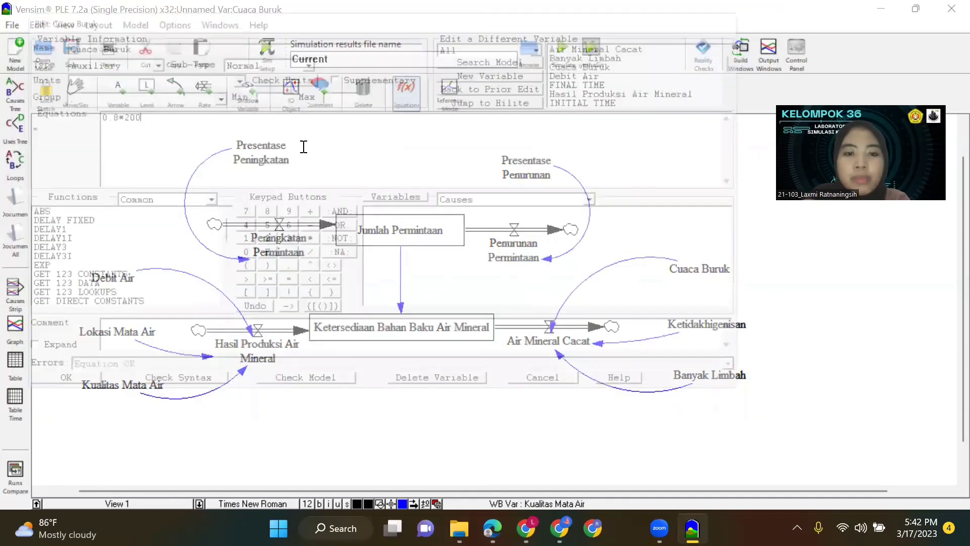
left_click_drag(110, 115, 65, 114)
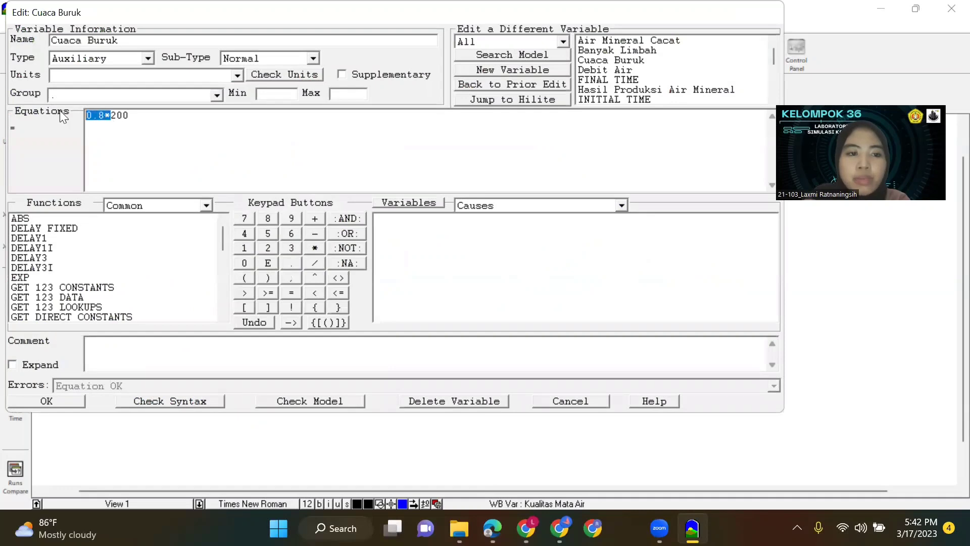
key("Delete")
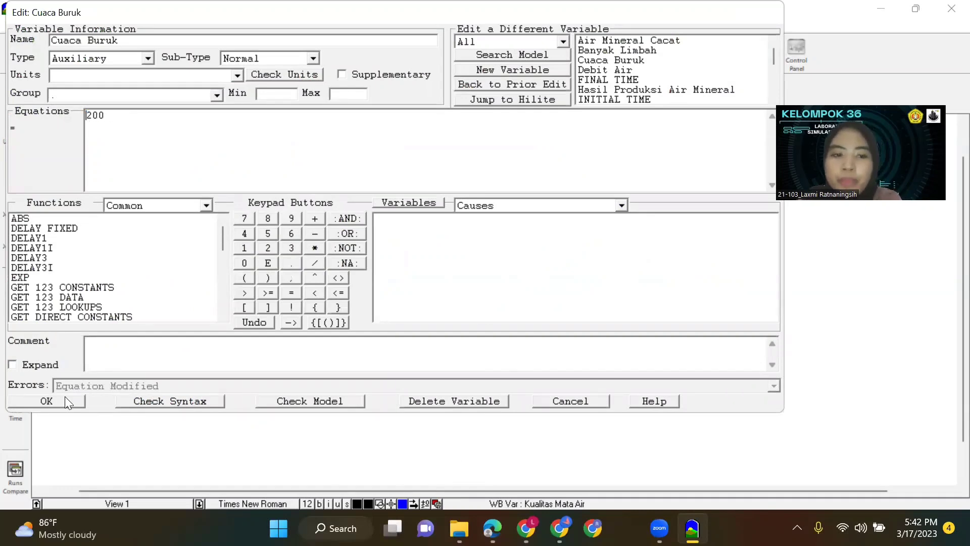
left_click(81, 400)
left_click(699, 329)
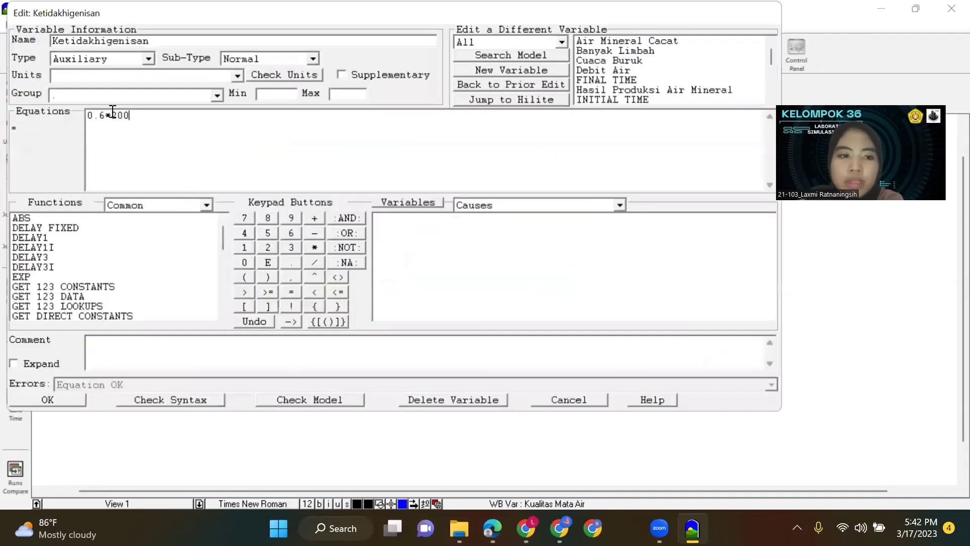
left_click_drag(117, 115, 86, 115)
double_click(109, 116)
key("Delete")
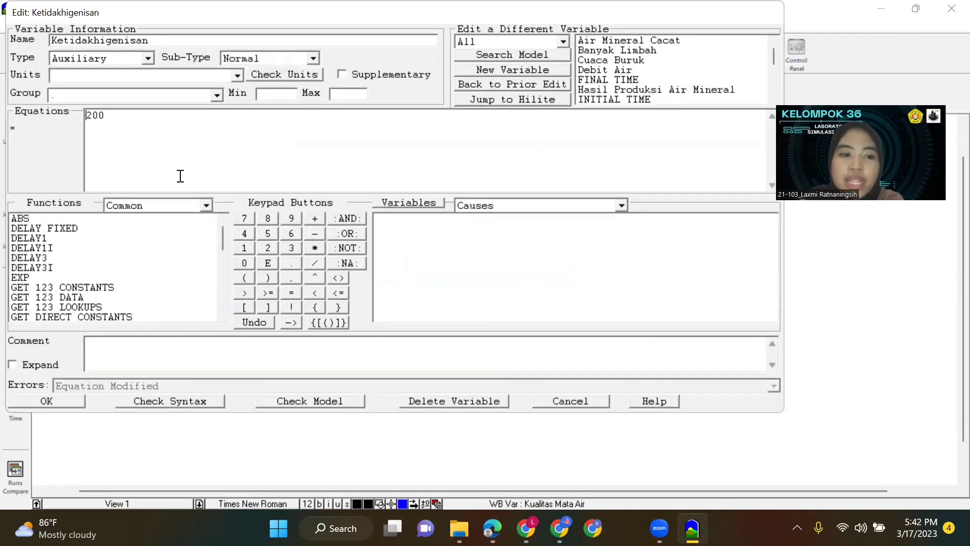
left_click(36, 404)
Remove the multiplier from the Banyak Limbah equation, setting it to 200.
left_click(707, 386)
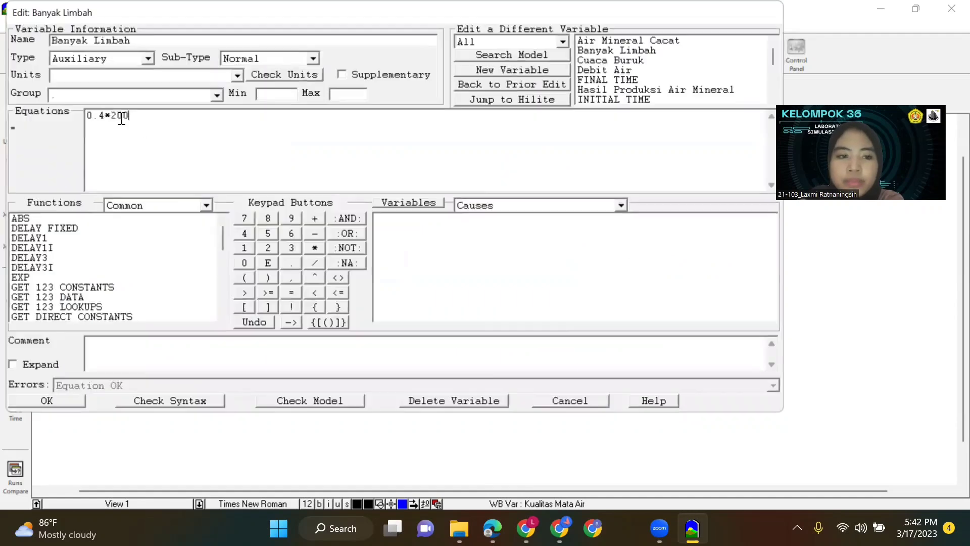
left_click_drag(110, 115, 86, 115)
key("Delete")
left_click(44, 403)
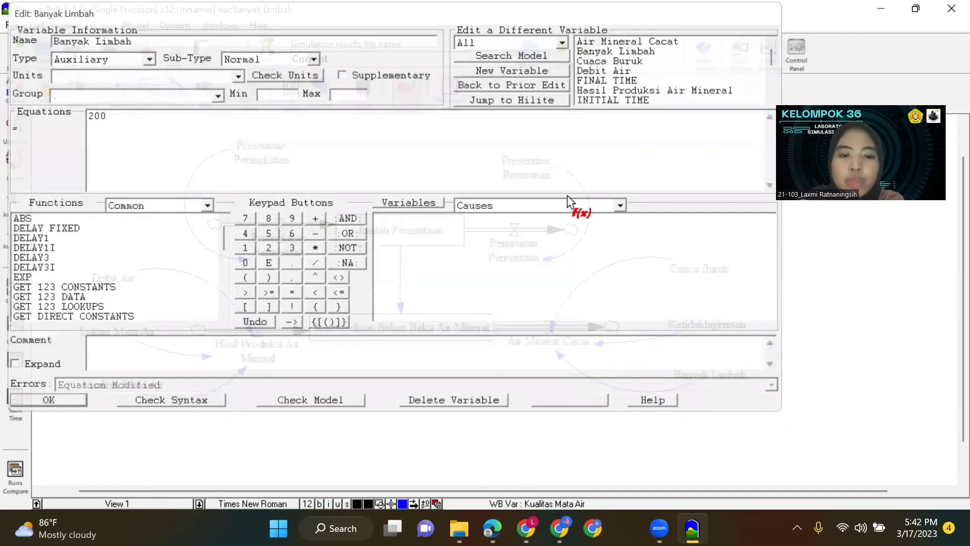
Drop the multiplication by a number from both demand rates, leaving Presentase Peningkatan in Peningkatan Permintaan and Presentase Penurunan in Penurunan Permintaan.
left_click(277, 245)
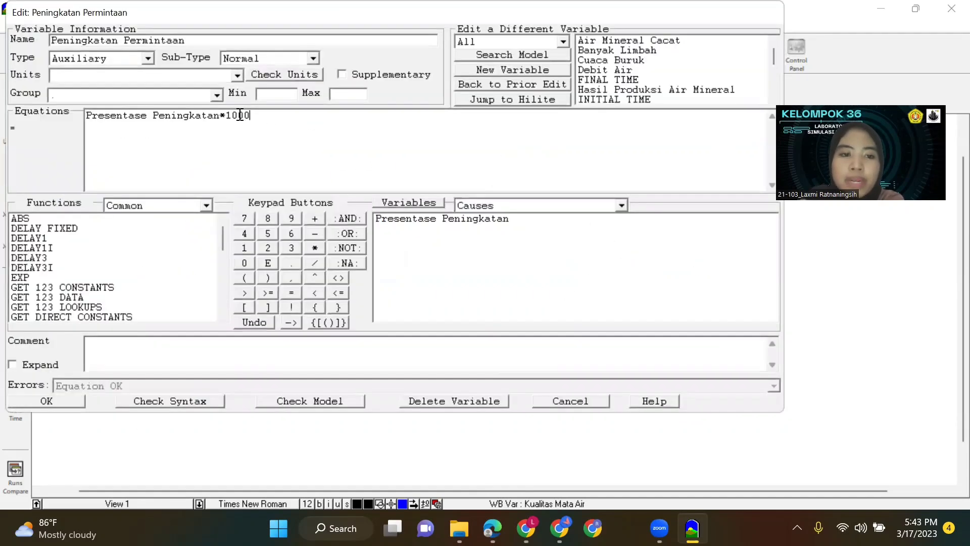
left_click_drag(250, 116, 222, 116)
key("Delete")
left_click(65, 404)
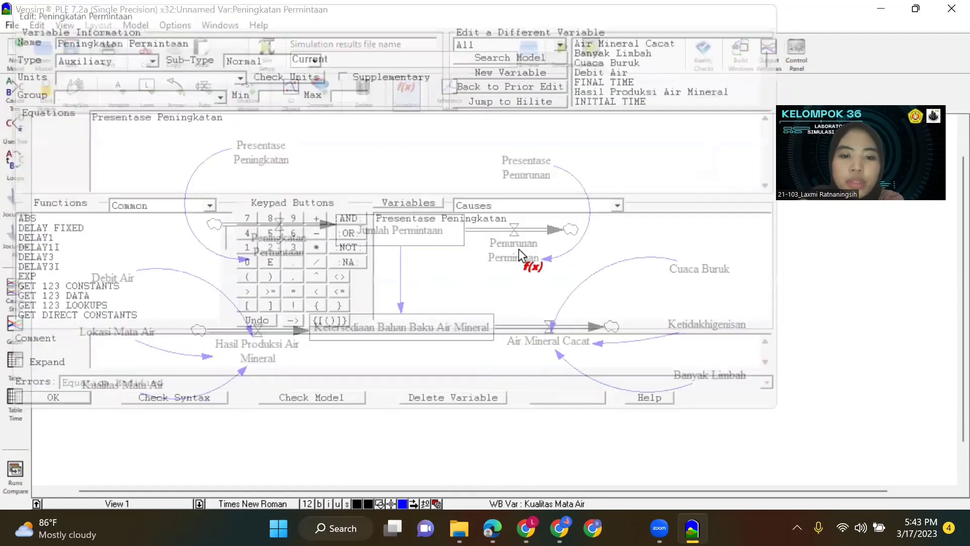
left_click(515, 249)
left_click_drag(247, 115, 207, 116)
key("Delete")
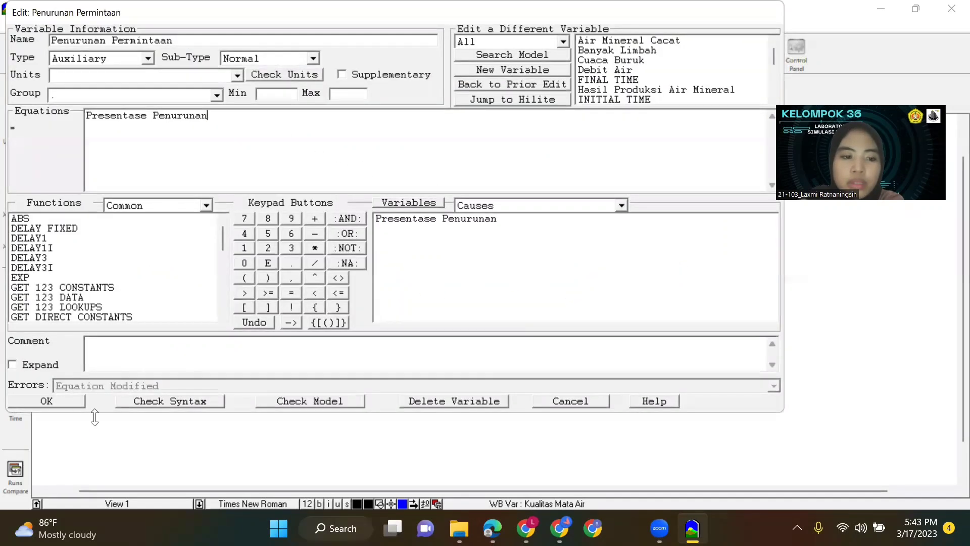
left_click(71, 400)
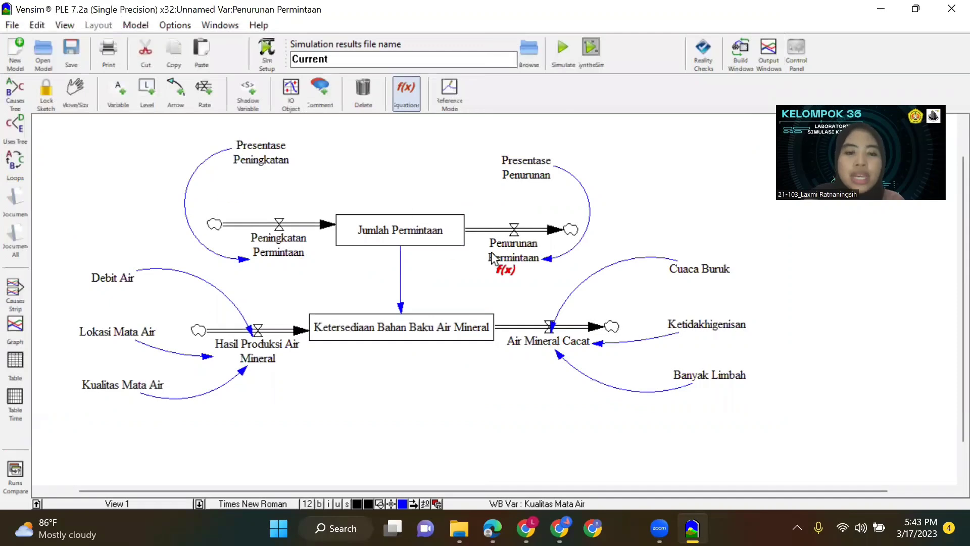
Review the equations of Jumlah Permintaan, Ketersediaan Bahan Baku Air Mineral and Hasil Produksi Air Mineral.
left_click(396, 230)
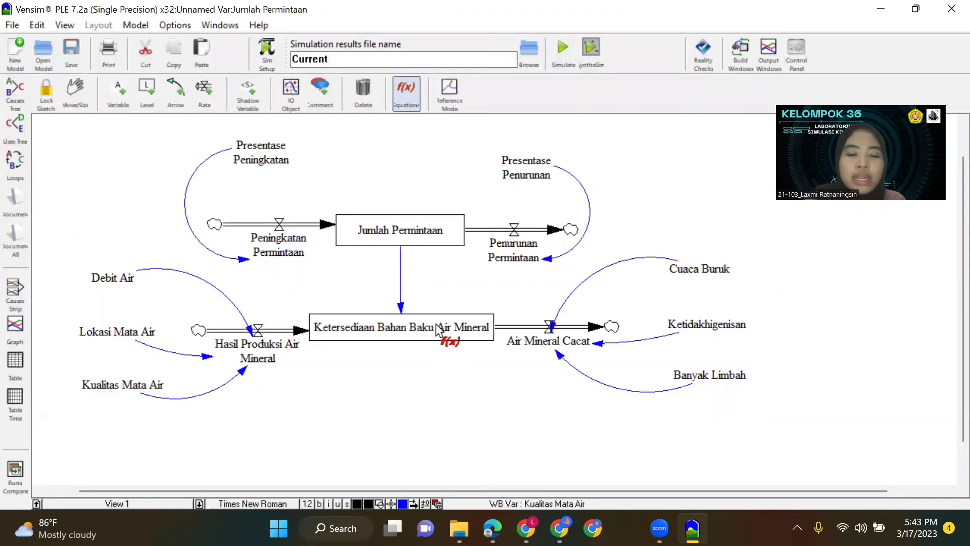
left_click(404, 304)
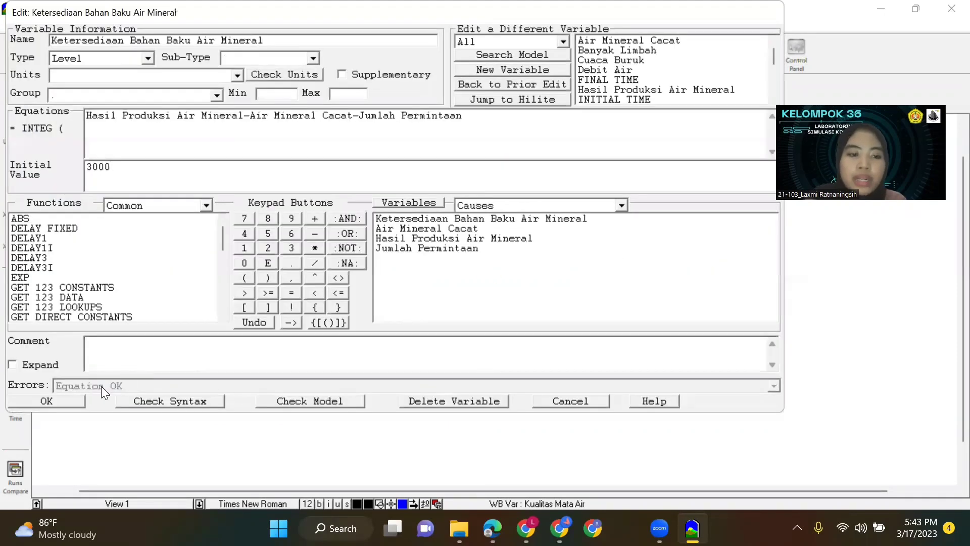
left_click(63, 397)
left_click(222, 354)
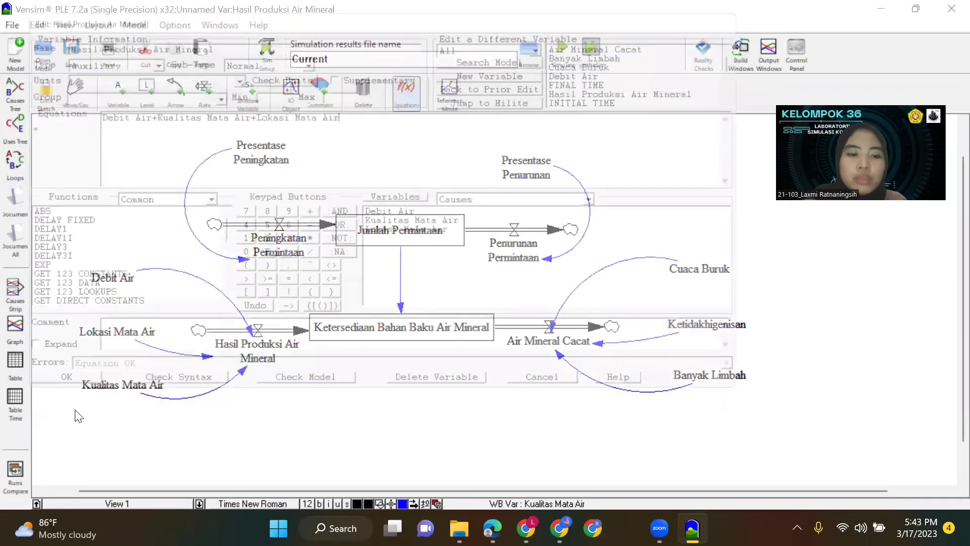
left_click(47, 401)
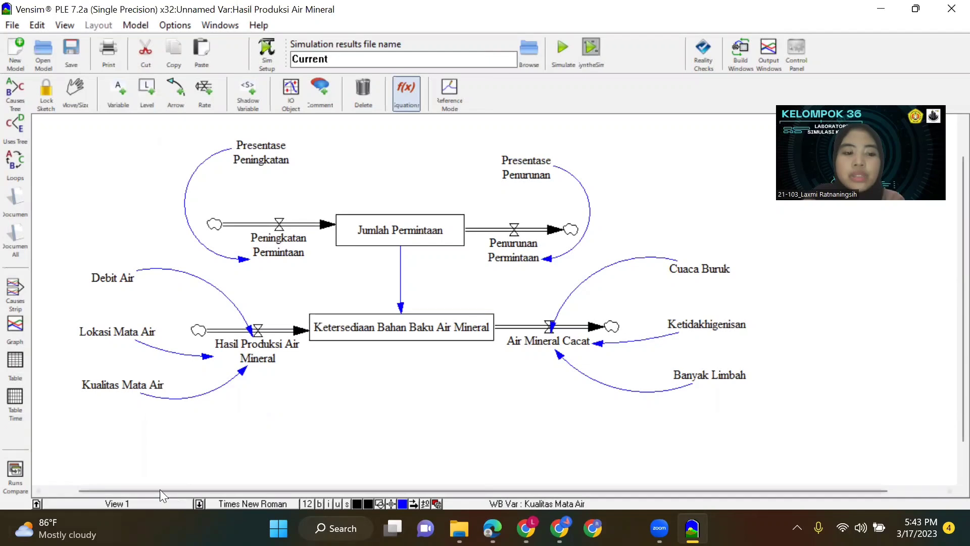
Add a new view to the model and place an input-output object in its upper area.
left_click(159, 503)
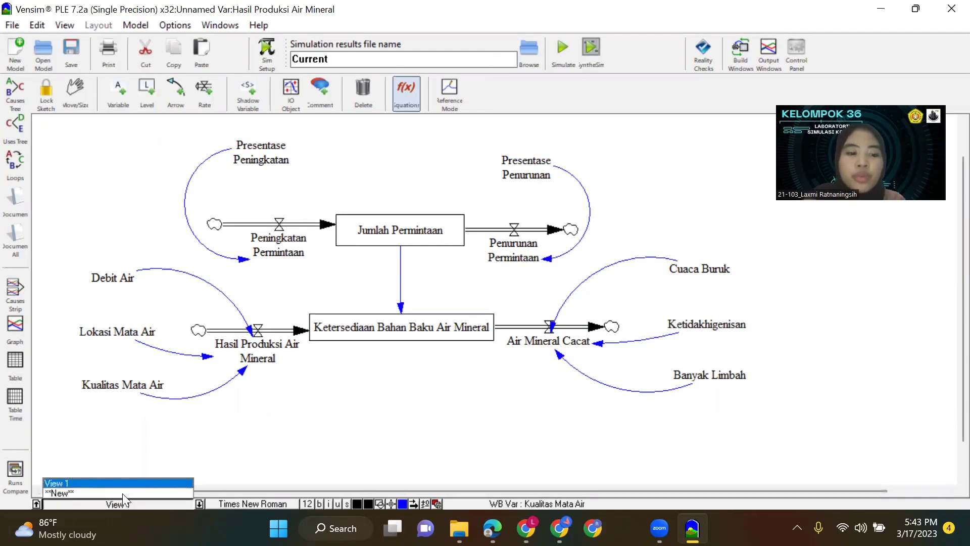
left_click(122, 494)
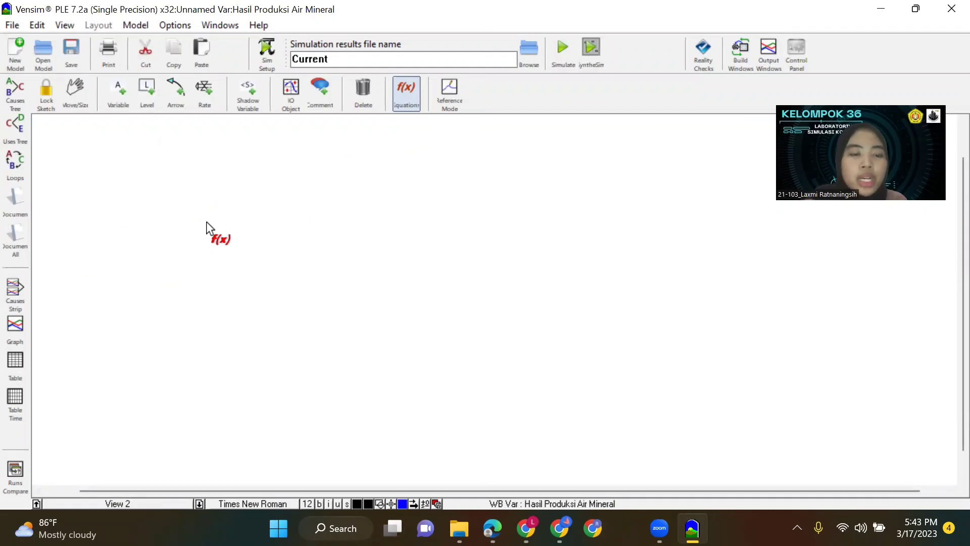
left_click(290, 94)
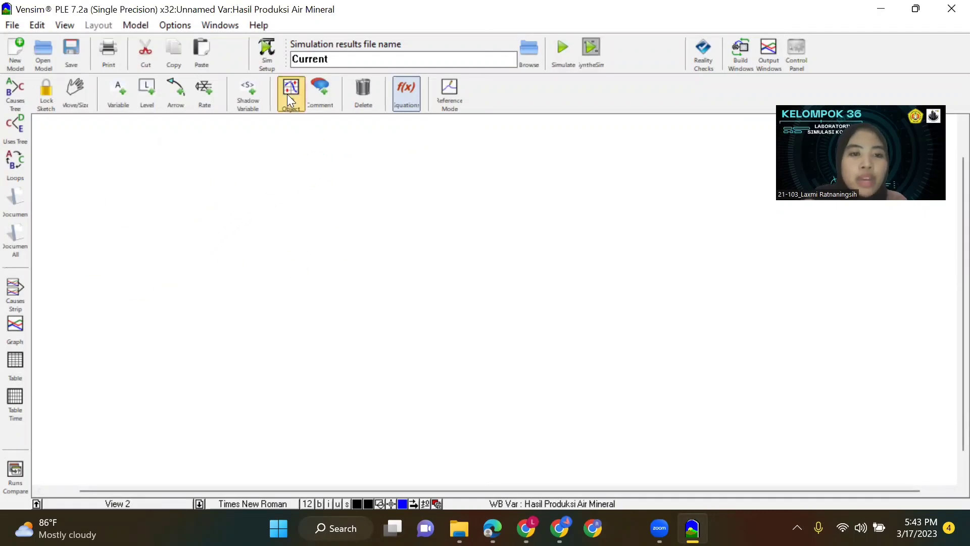
left_click(117, 173)
Configure the object as an Output Workbench Tool showing the Graph of the level Jumlah Permintaan.
left_click_drag(185, 10, 186, 68)
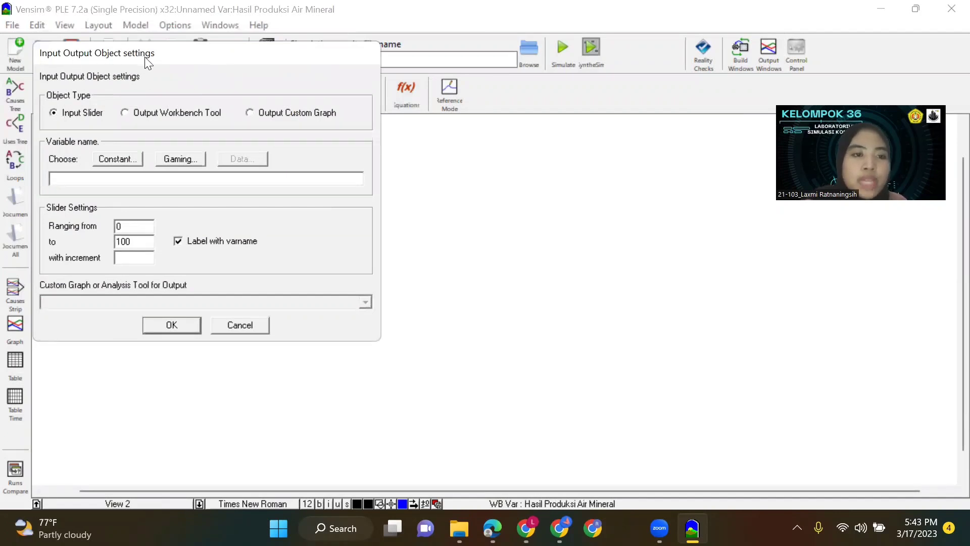
left_click(127, 113)
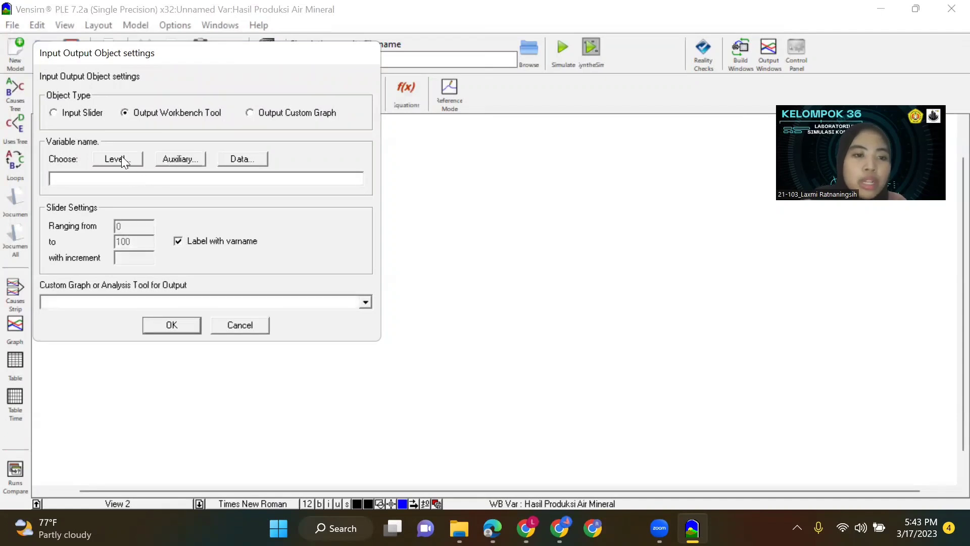
left_click(121, 159)
left_click(126, 123)
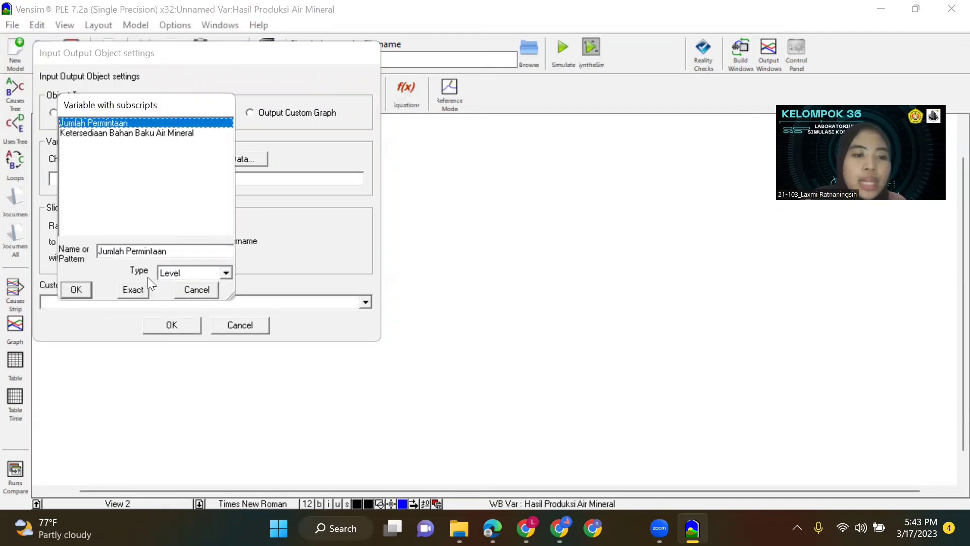
left_click(133, 290)
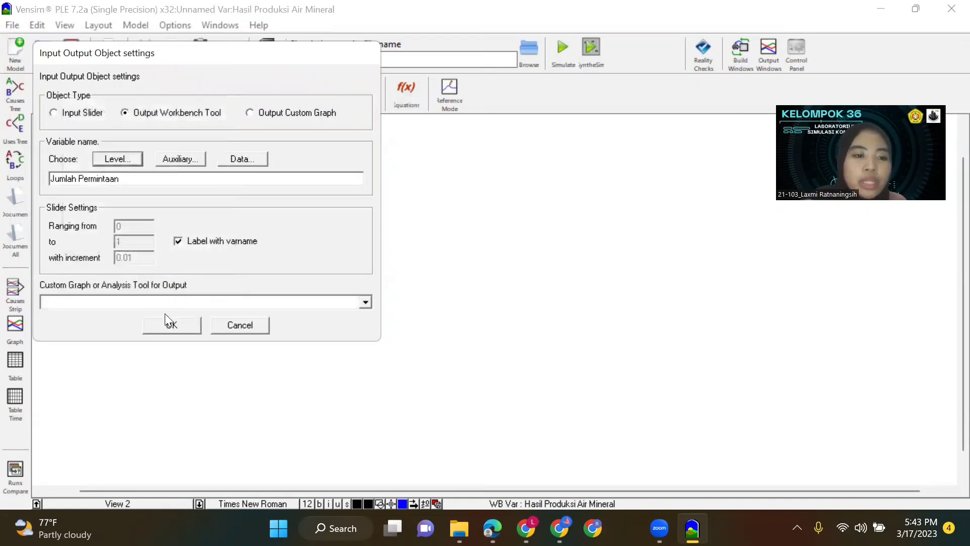
left_click(365, 302)
left_click(180, 361)
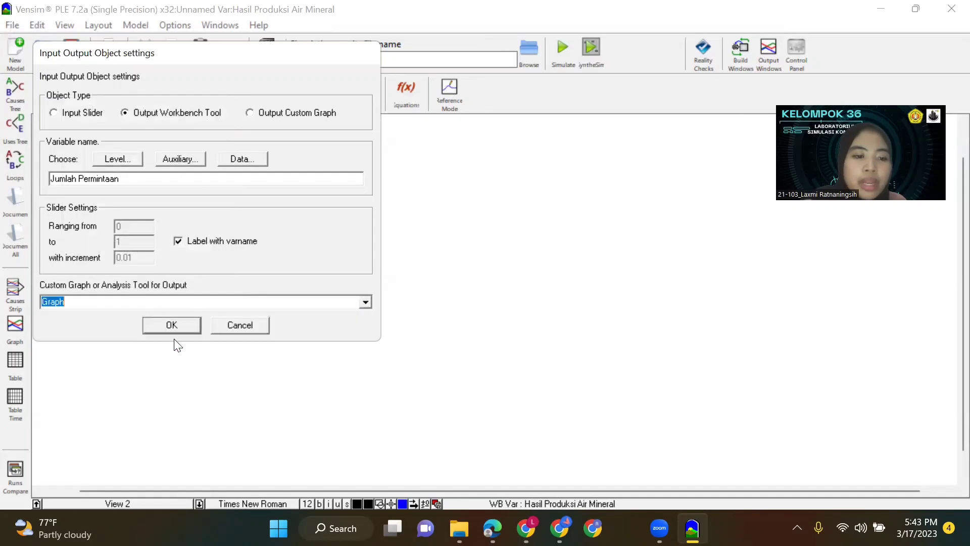
left_click(172, 325)
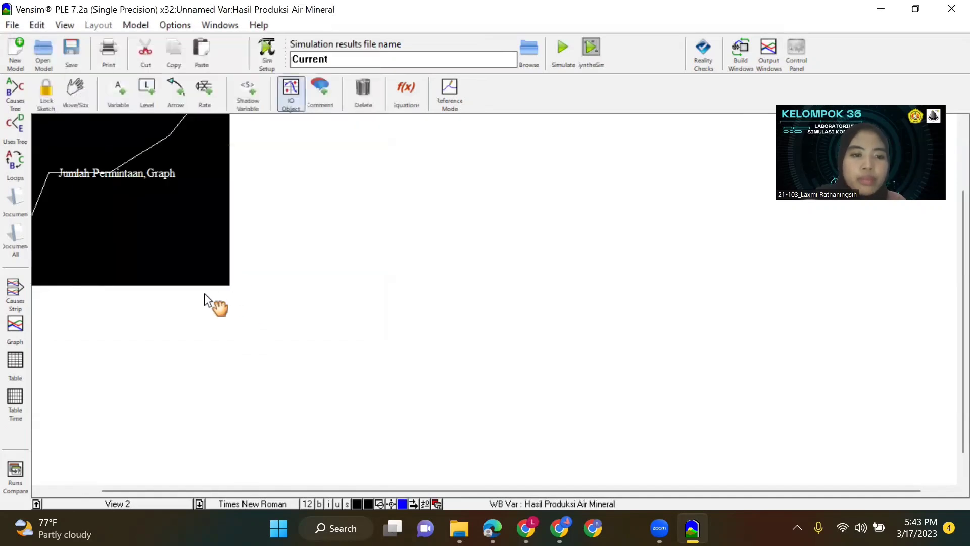
Add an Output Workbench Tool Graph of the level Ketersediaan Bahan Baku Air Mineral, positioned beside the Jumlah Permintaan graph.
left_click(389, 293)
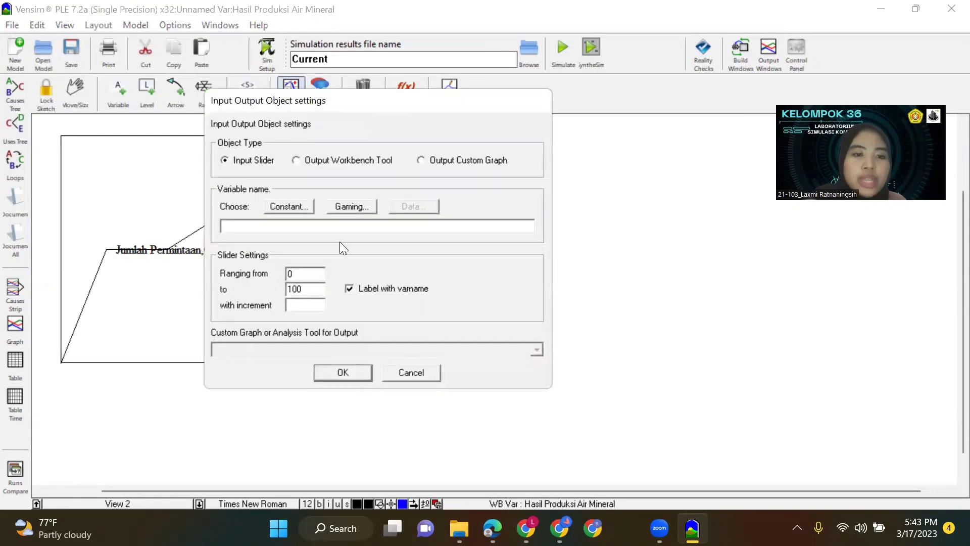
left_click(314, 161)
left_click(286, 207)
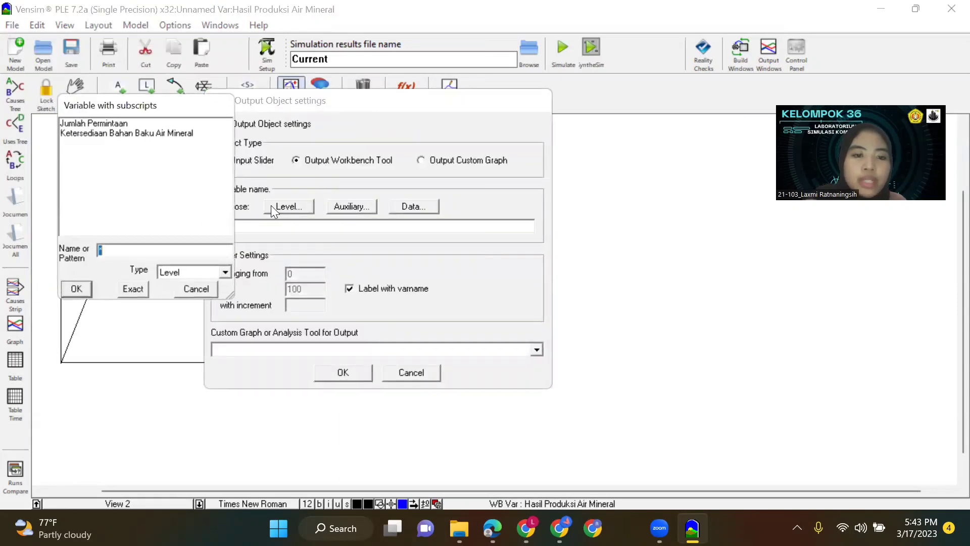
left_click(127, 134)
left_click(132, 289)
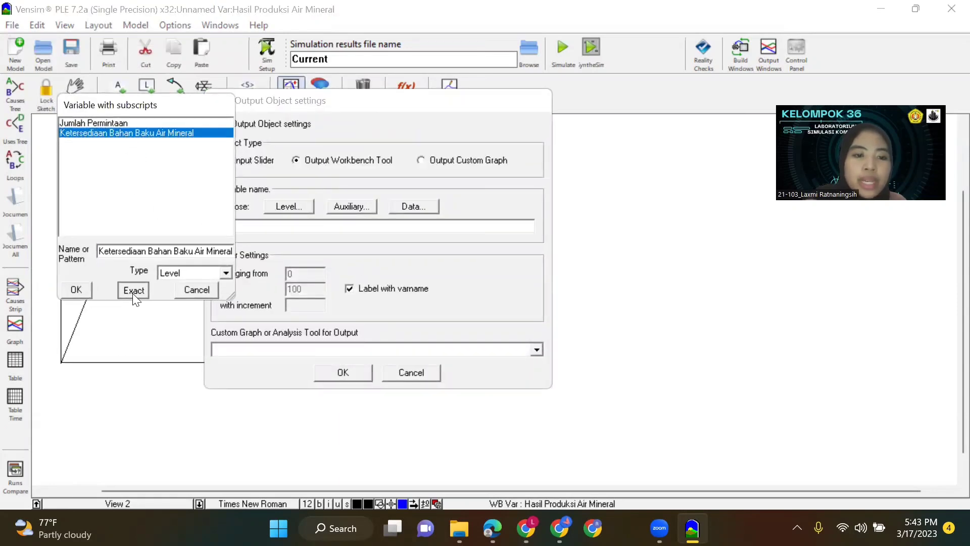
left_click(343, 373)
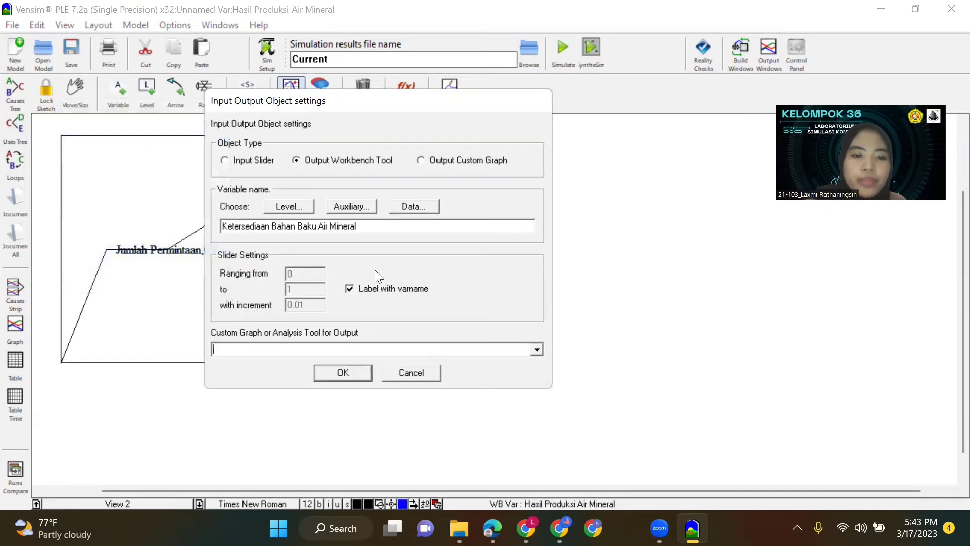
left_click(536, 350)
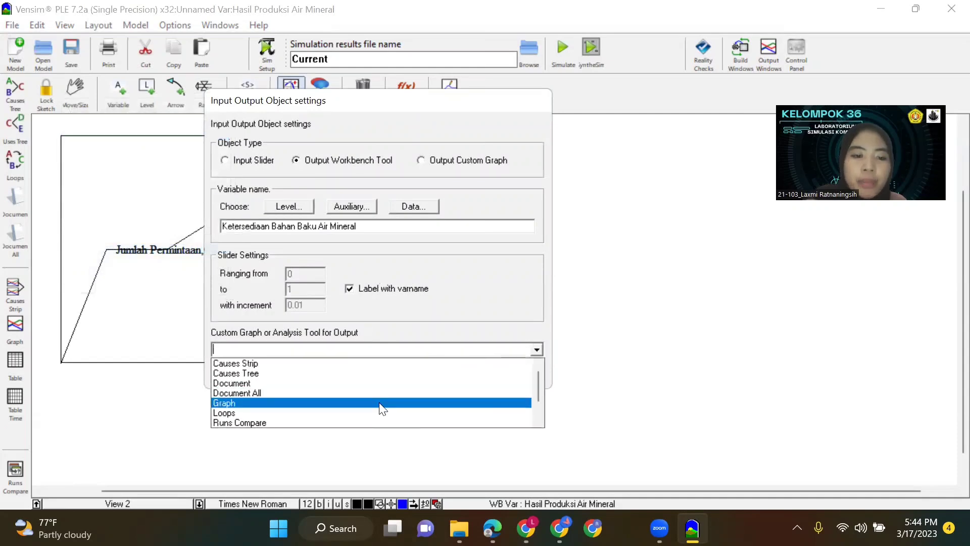
left_click(381, 403)
left_click(343, 373)
left_click_drag(411, 263, 431, 230)
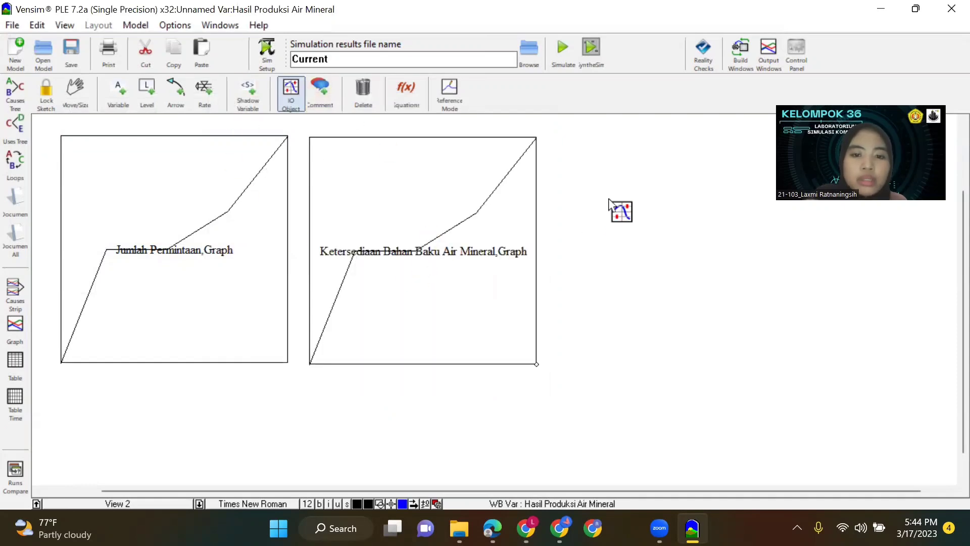
Add an Output Workbench Tool Graph of the auxiliary Hasil Produksi Air Mineral and align it beside the Ketersediaan Bahan Baku Air Mineral graph.
left_click(605, 196)
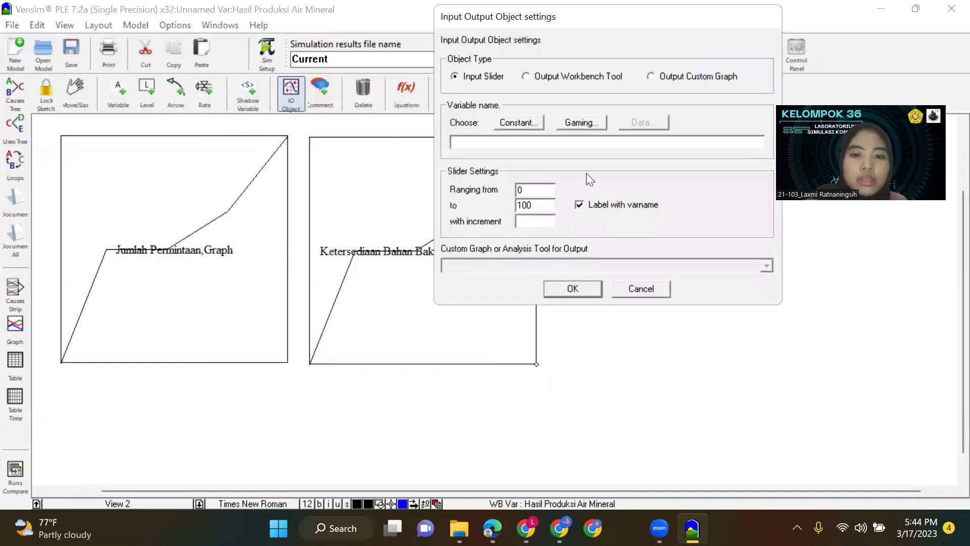
left_click(533, 78)
left_click(570, 124)
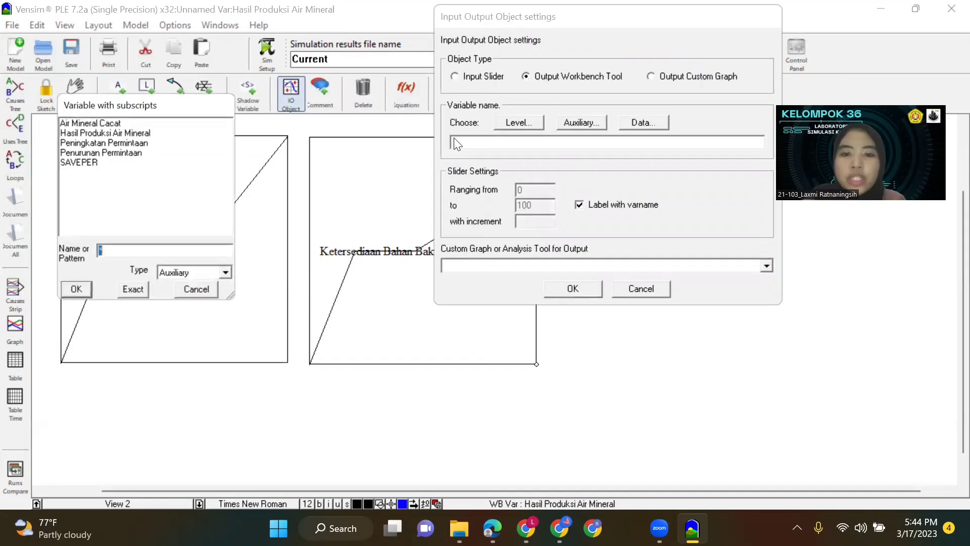
left_click(118, 132)
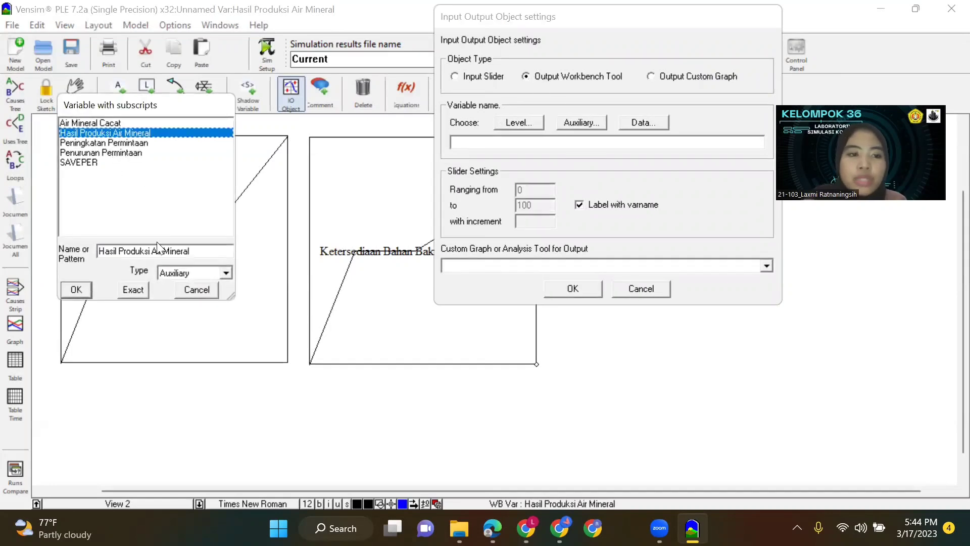
left_click(132, 289)
left_click(763, 266)
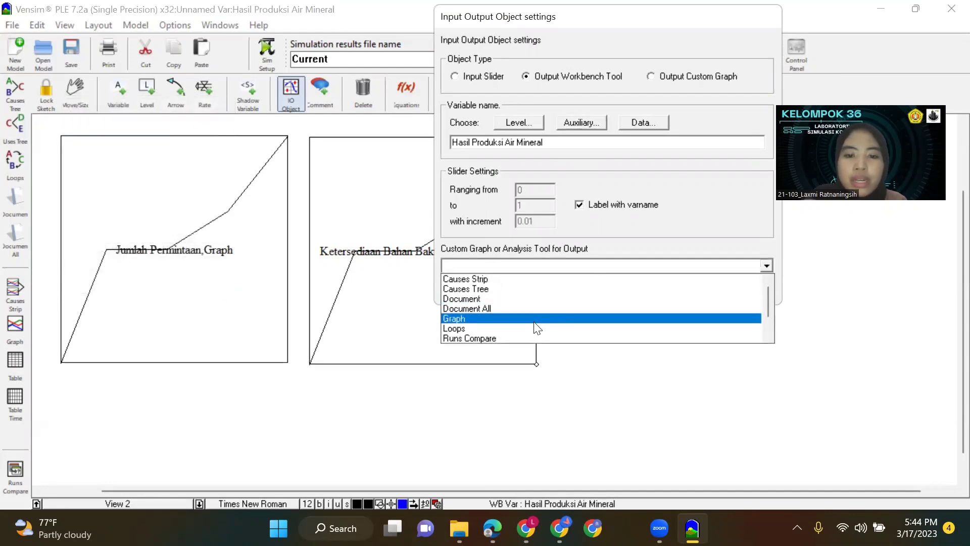
left_click(535, 328)
left_click(569, 285)
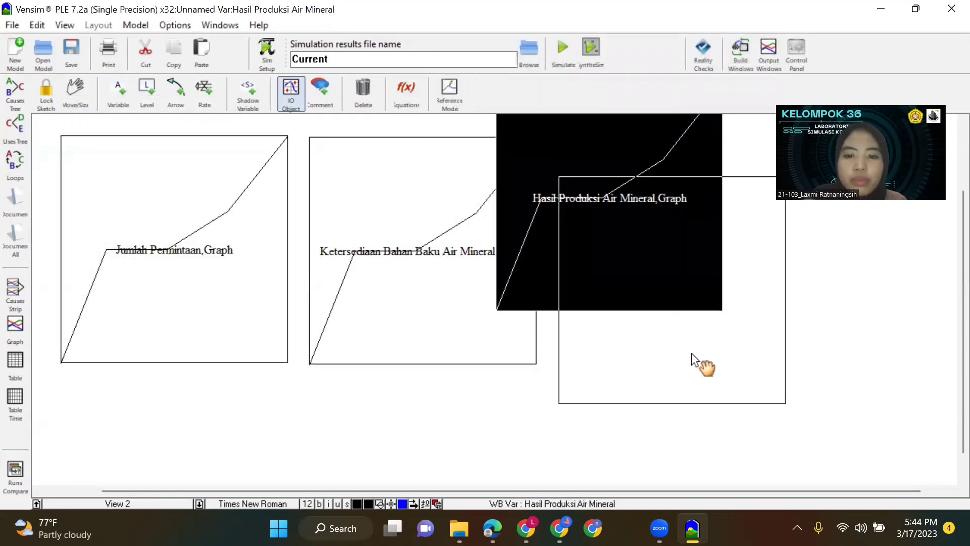
left_click_drag(691, 353, 684, 313)
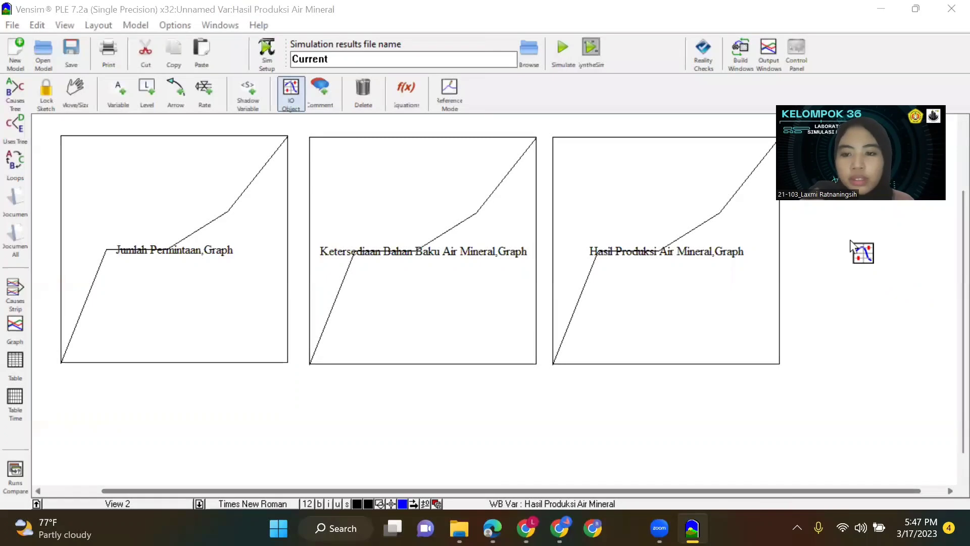
Add an Output Workbench Tool Graph of the auxiliary Air Mineral Cacat and align it beside the Hasil Produksi Air Mineral graph.
left_click(866, 251)
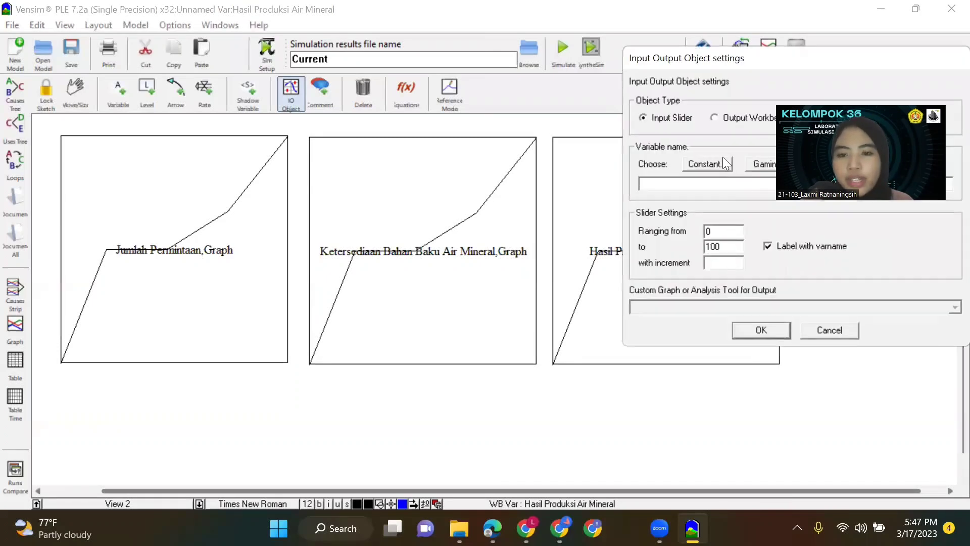
left_click(736, 116)
left_click(762, 164)
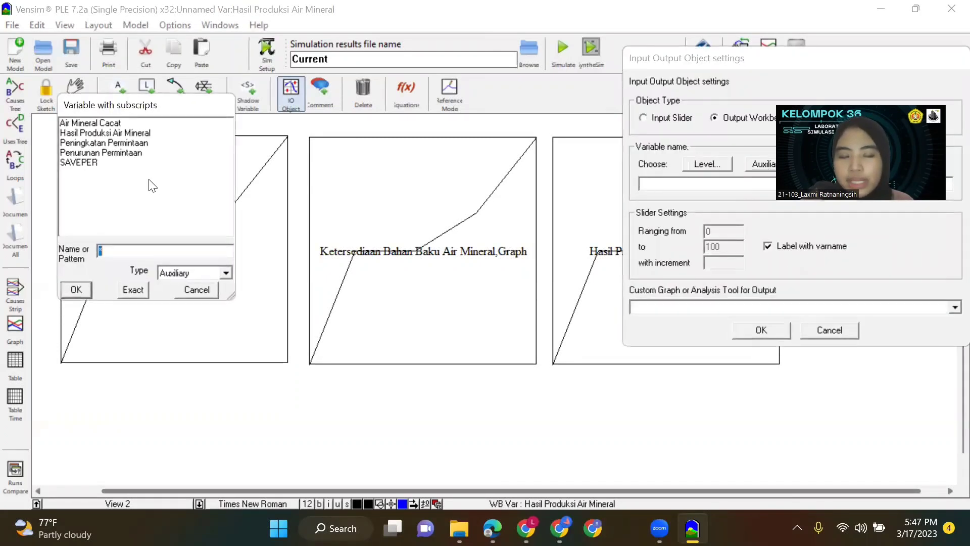
left_click(119, 125)
left_click(120, 291)
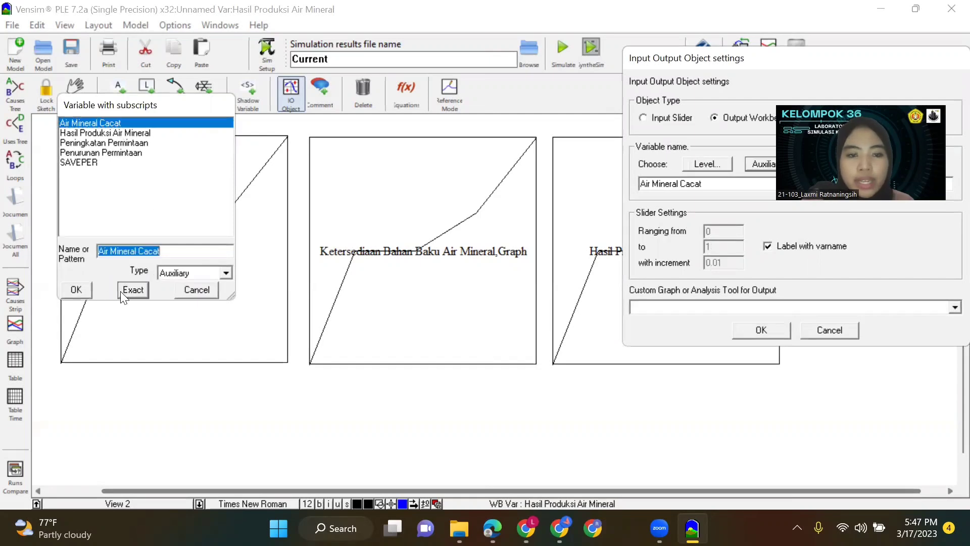
left_click(955, 307)
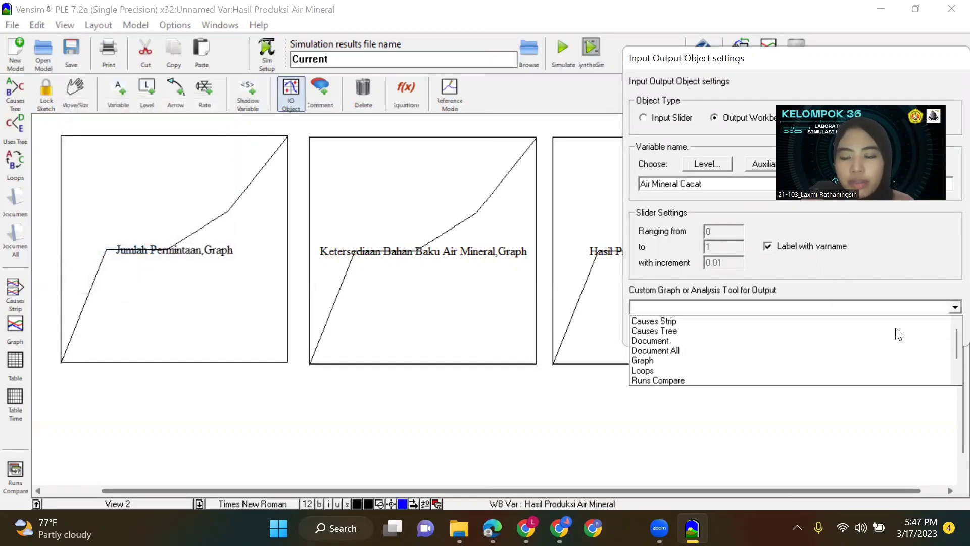
left_click(746, 360)
left_click_drag(847, 349, 895, 361)
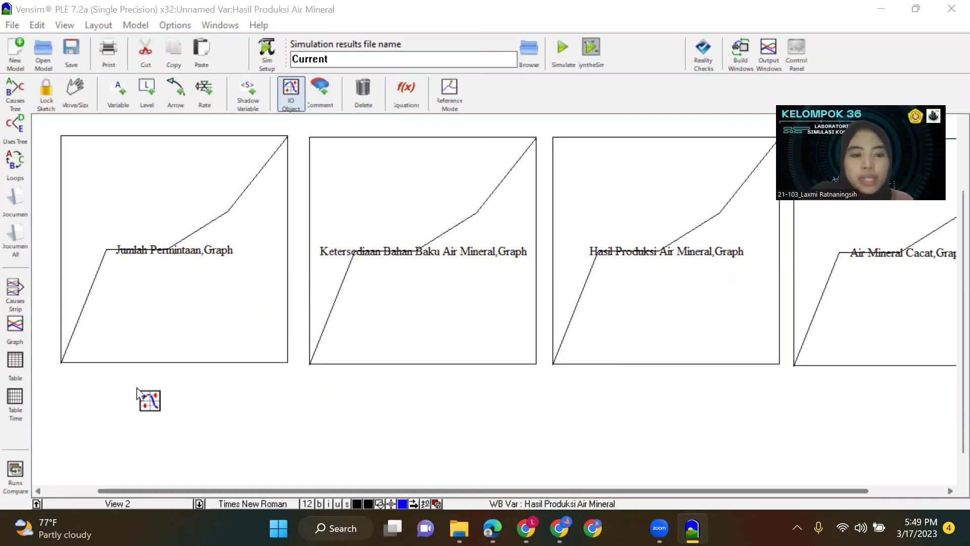
Add an Input Slider for the constant Presentase Peningkatan below the Jumlah Permintaan graph, ranging from 0 to 100 with increment 10.
left_click(137, 388)
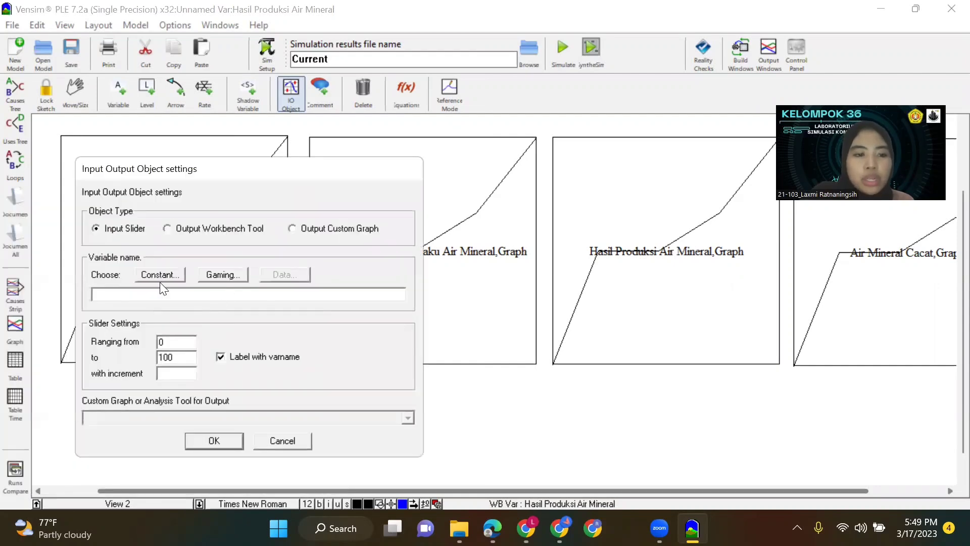
left_click(162, 273)
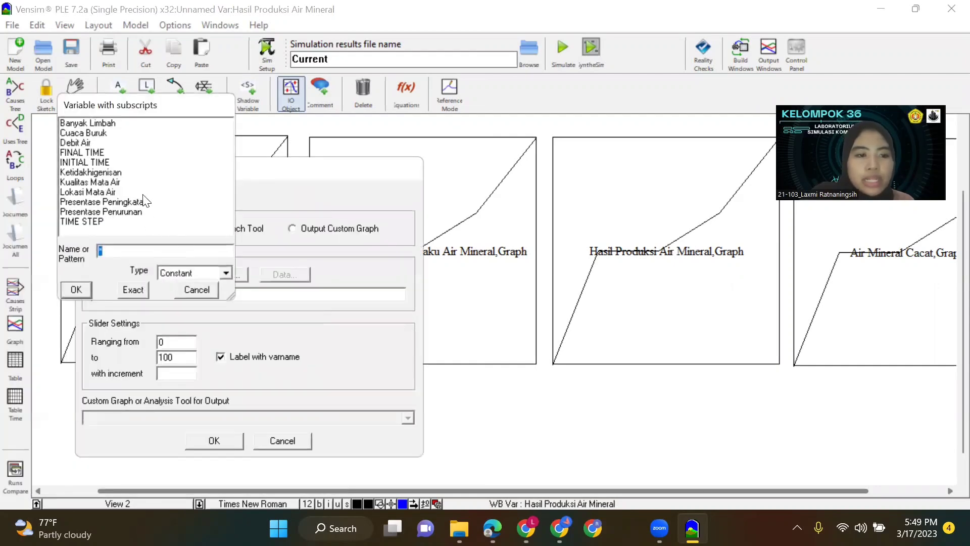
left_click(107, 202)
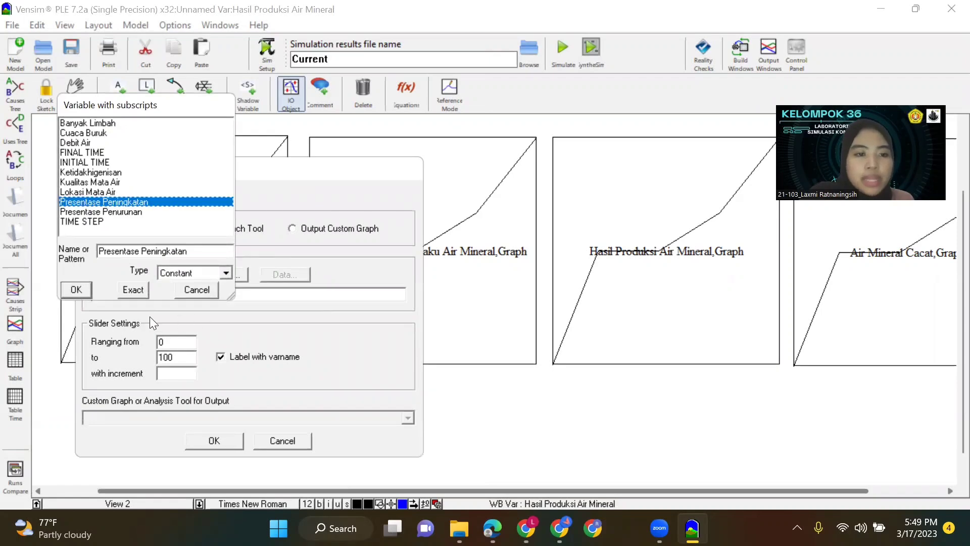
left_click(126, 288)
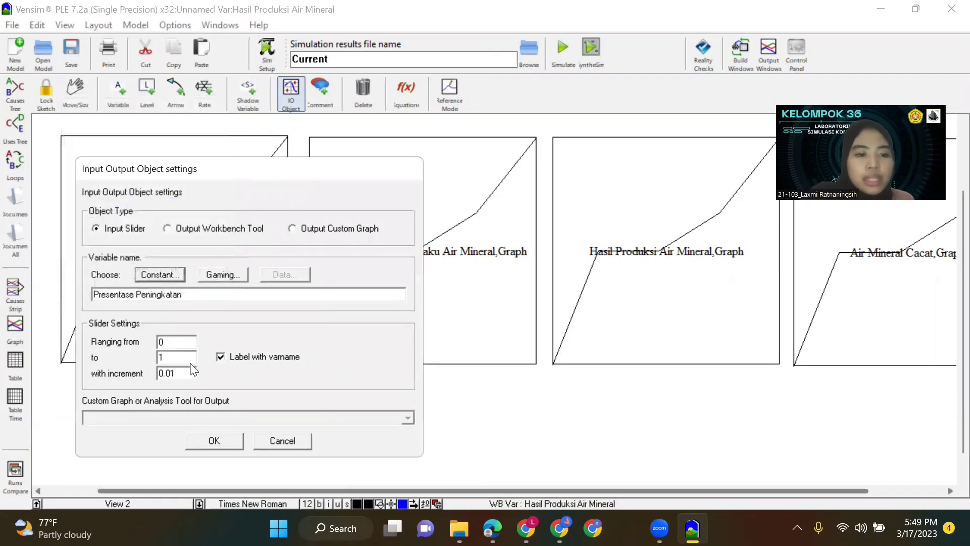
left_click(172, 359)
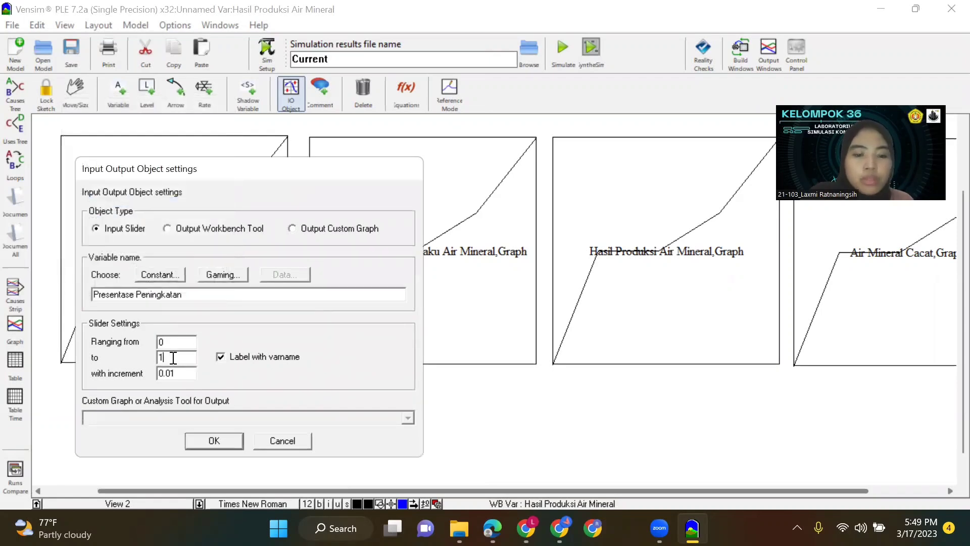
type("00")
left_click_drag(181, 373, 151, 373)
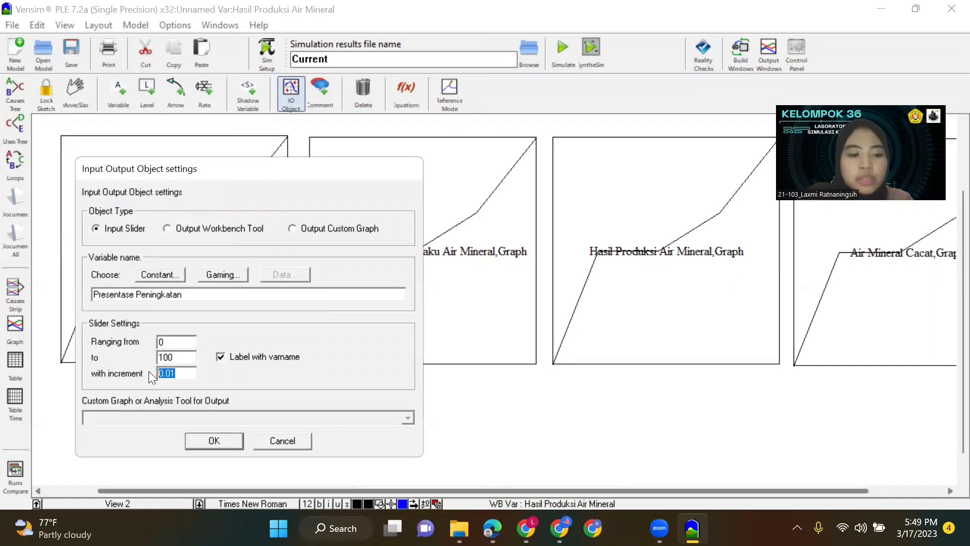
type("10")
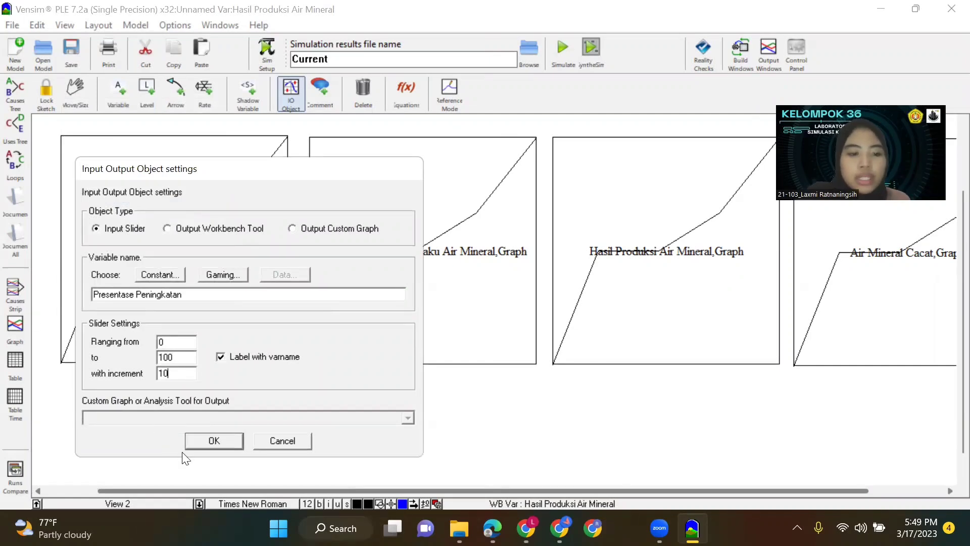
left_click(219, 439)
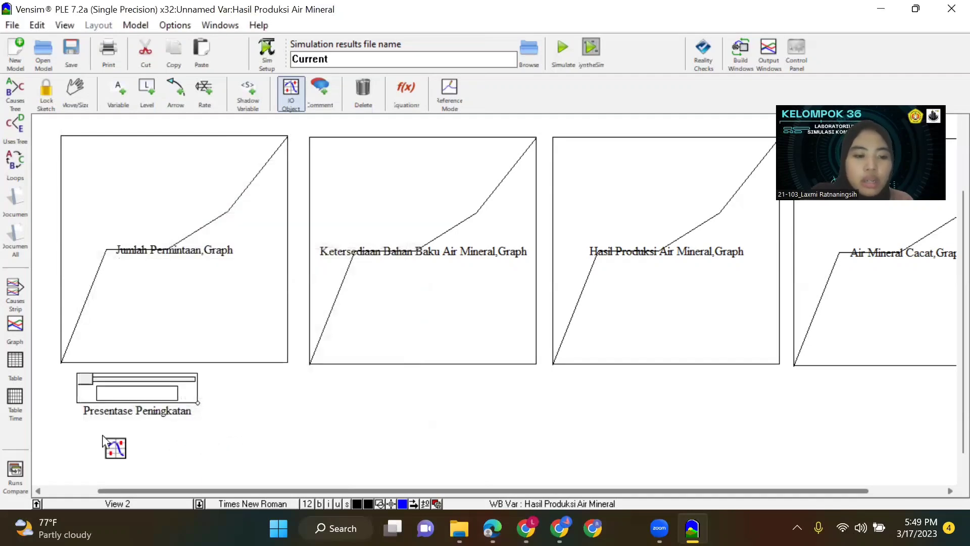
Add an Input Slider for the constant Presentase Penurunan below the Presentase Peningkatan slider, ranging from 0 to 100 with increment 10.
left_click(103, 436)
left_click(101, 327)
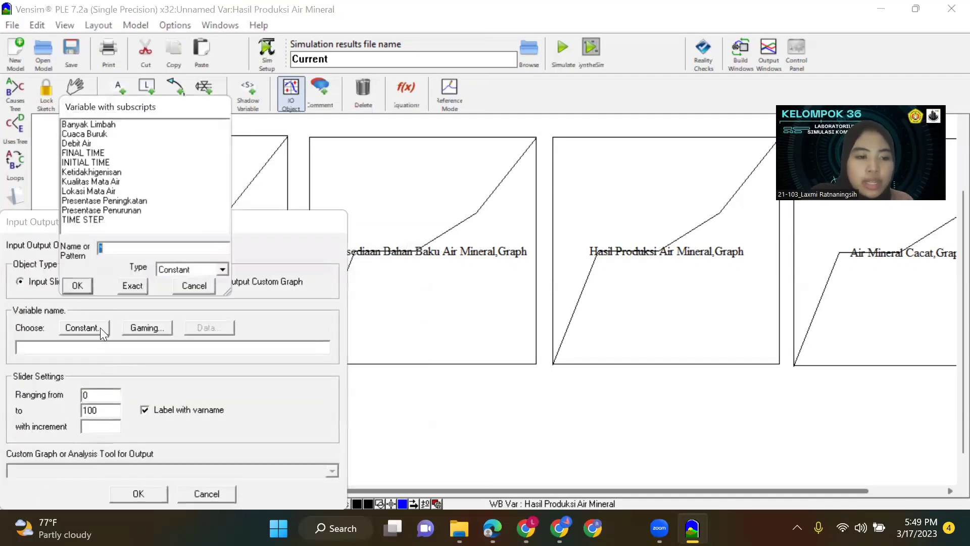
left_click(142, 211)
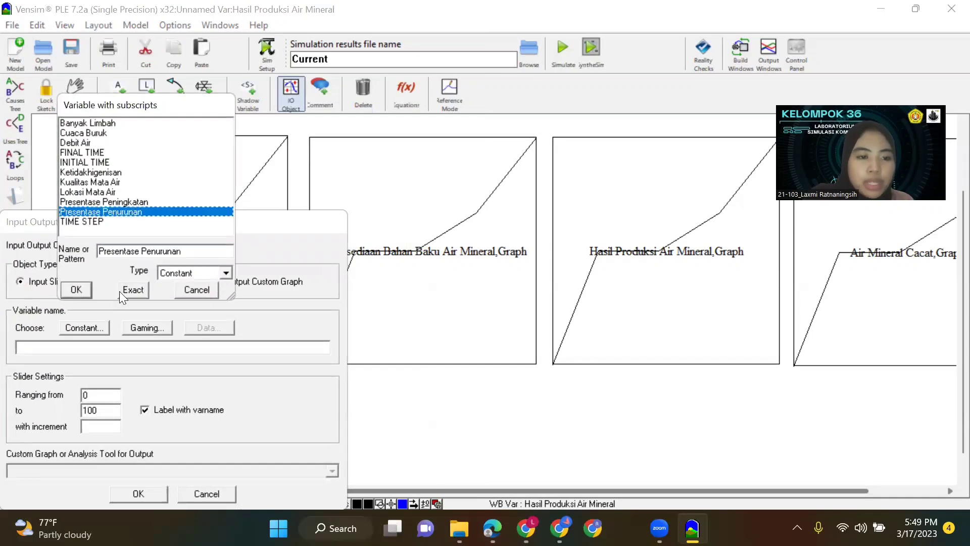
left_click(120, 291)
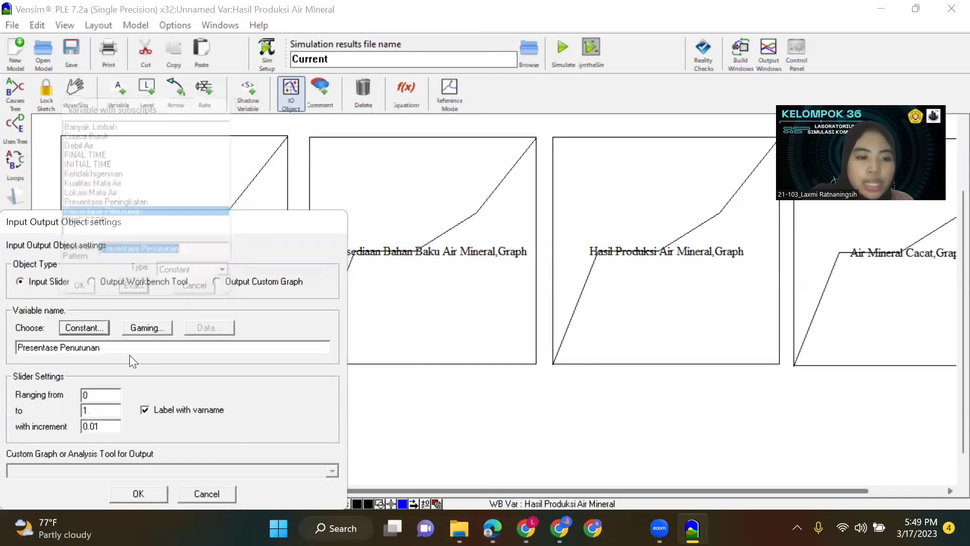
left_click(103, 411)
left_click(106, 426)
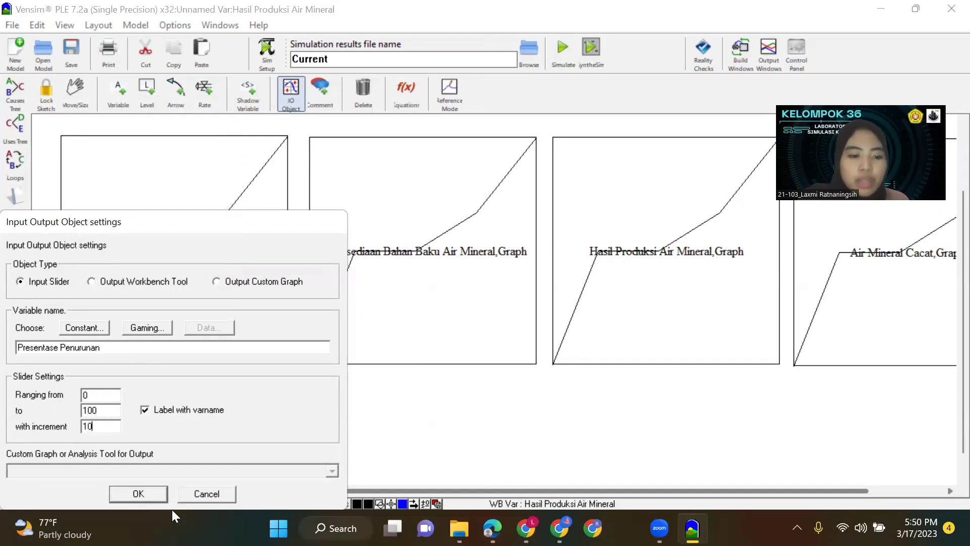
left_click(139, 494)
Arrange the Presentase Peningkatan and Presentase Penurunan sliders in a column beneath the Jumlah Permintaan graph.
left_click_drag(129, 440, 164, 449)
left_click_drag(166, 393, 195, 406)
left_click_drag(173, 454, 194, 469)
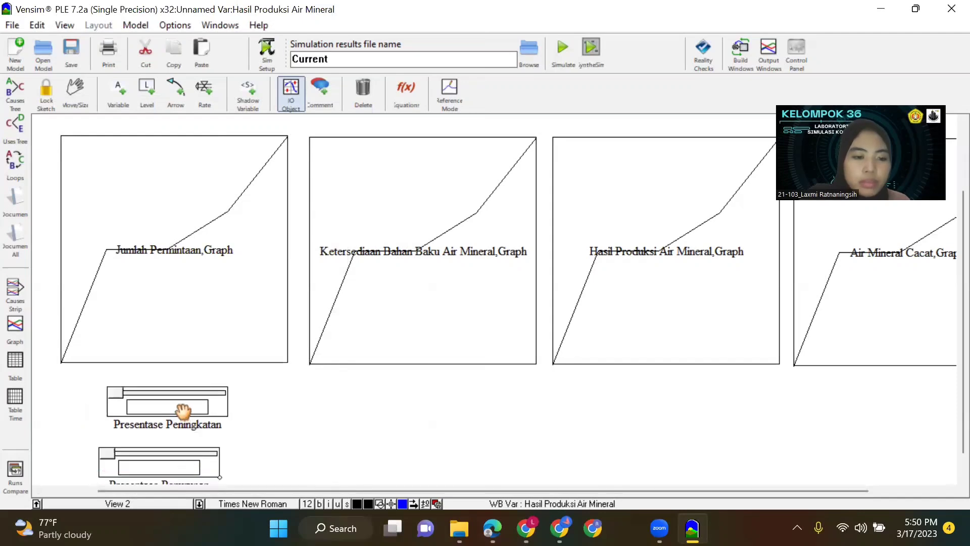
left_click_drag(184, 409, 175, 409)
left_click_drag(175, 458, 170, 455)
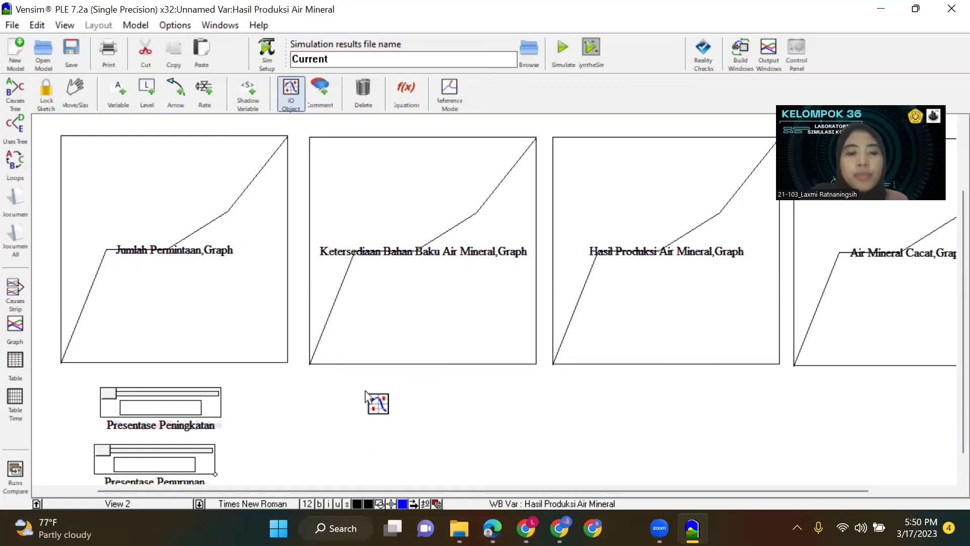
Add a Lokasi Mata Air Input Slider ranging from 0 to 3000 with increment 1, centred beneath the Ketersediaan Bahan Baku Air Mineral graph.
scroll(484, 403, "down", 1)
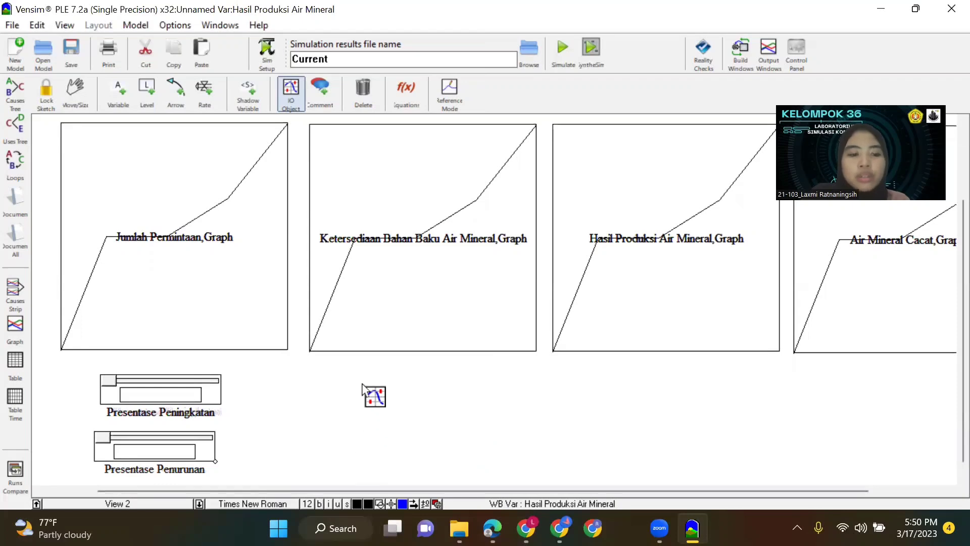
left_click(356, 384)
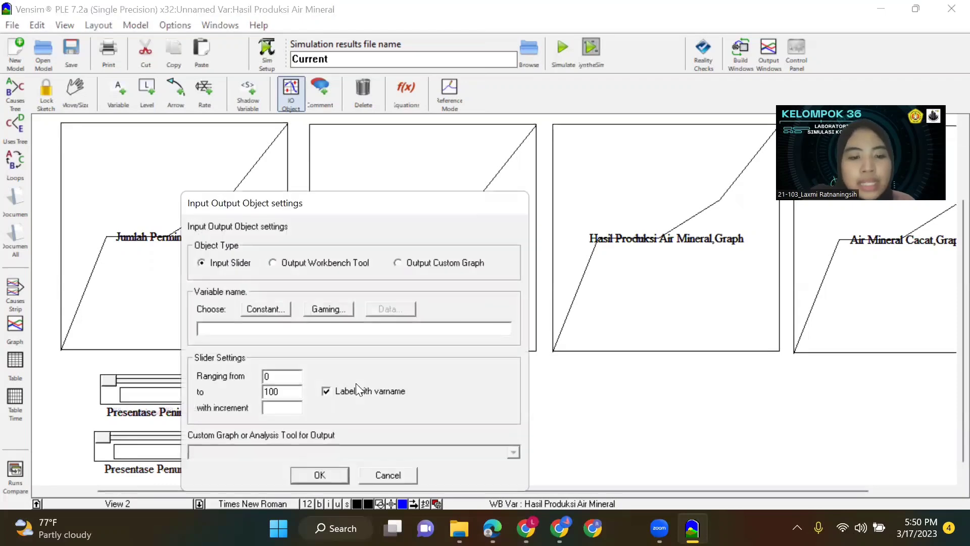
left_click(263, 309)
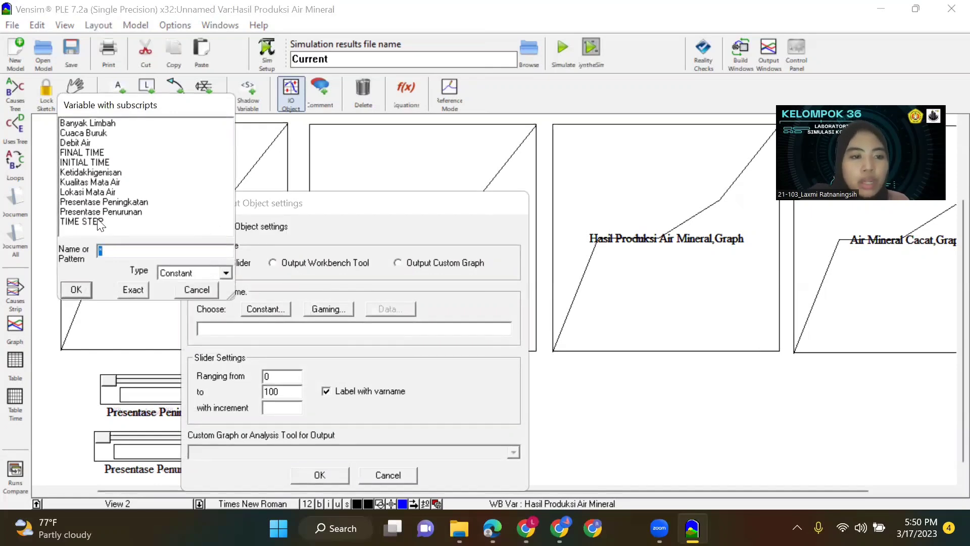
left_click(101, 192)
left_click(76, 290)
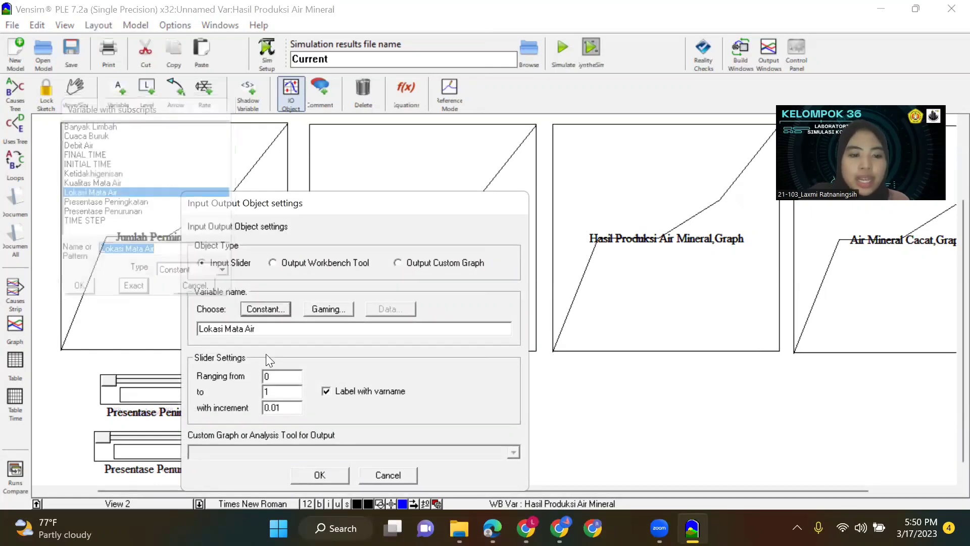
left_click_drag(286, 386, 255, 394)
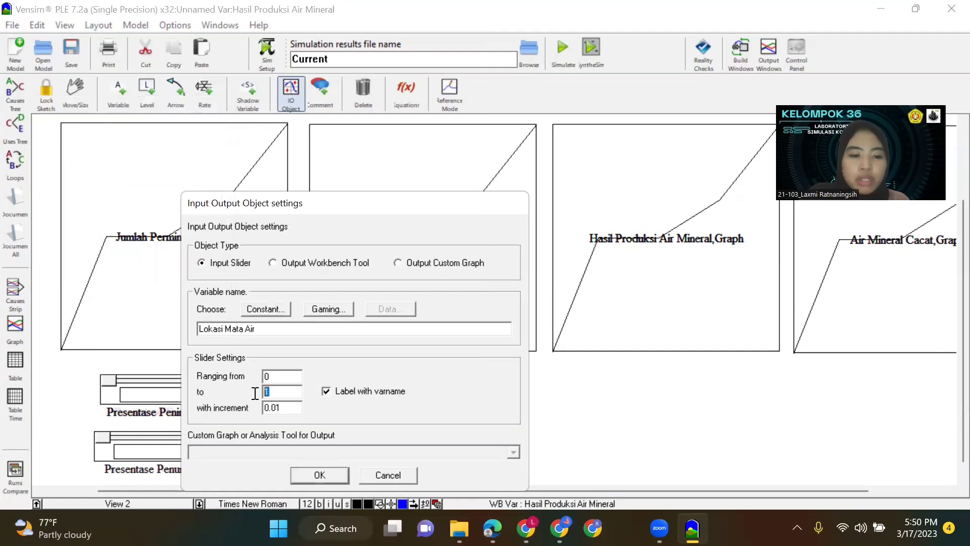
type("3000")
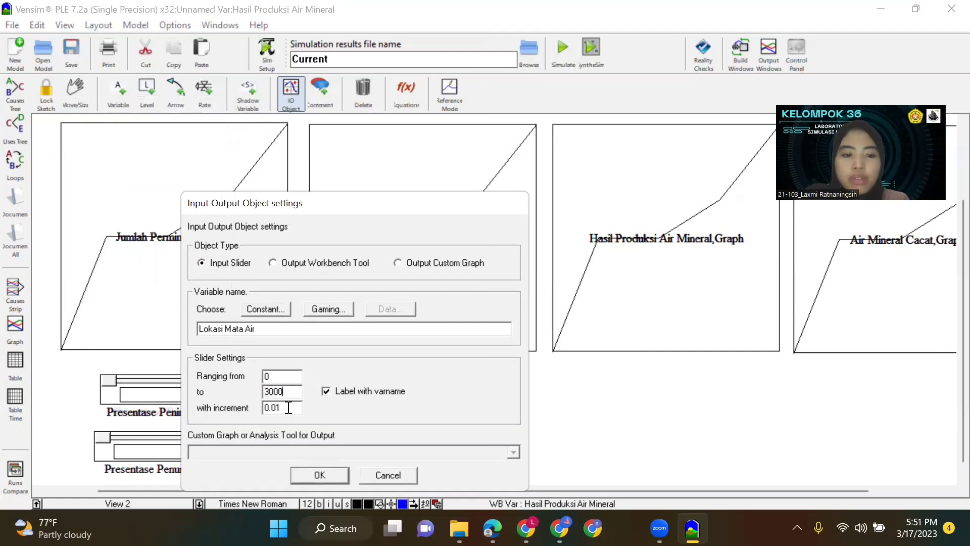
key("Tab")
type("1")
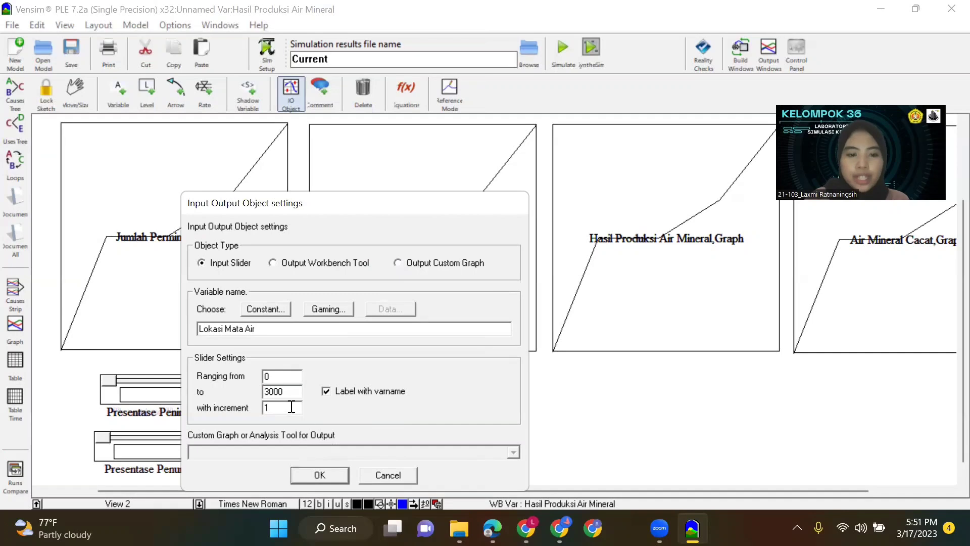
left_click(321, 475)
left_click_drag(375, 388, 422, 388)
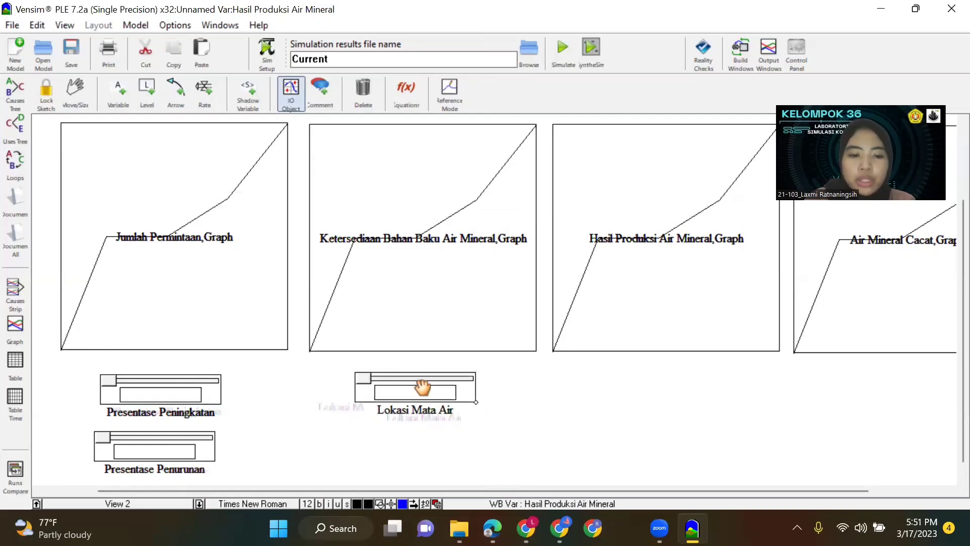
Add a Ketidakhigenisan Input Slider ranging from 0 to 3000 with increment 100 and align it beneath the Lokasi Mata Air slider.
left_click(397, 447)
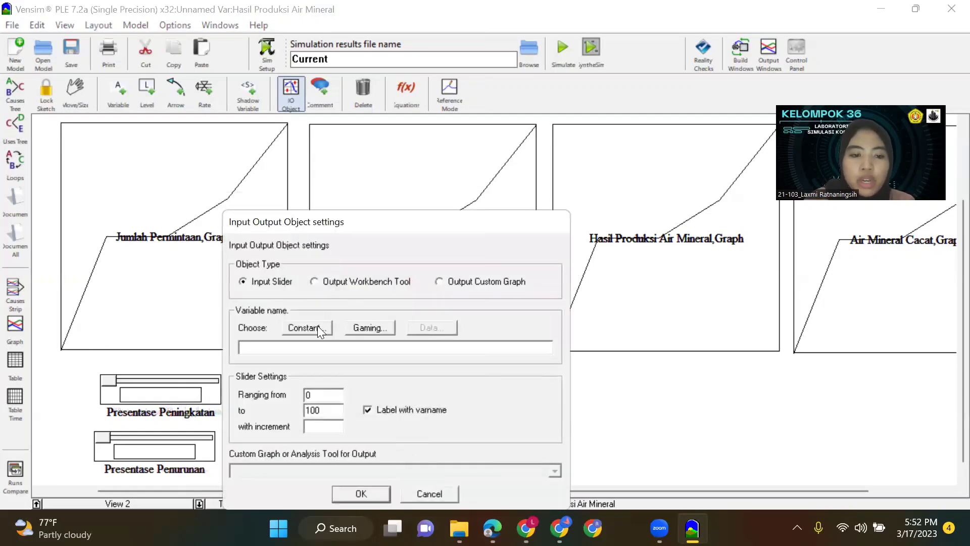
left_click(317, 326)
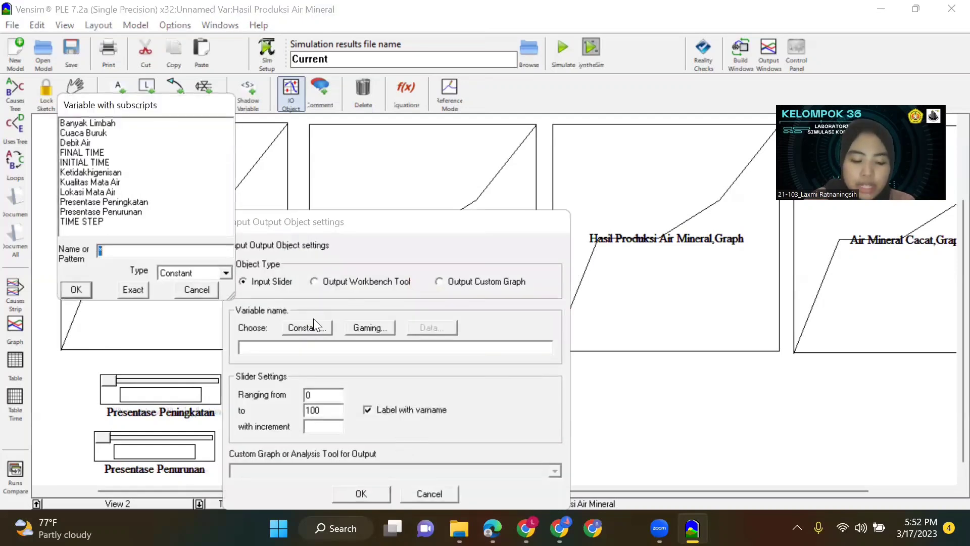
left_click(109, 172)
left_click(134, 290)
left_click(324, 410)
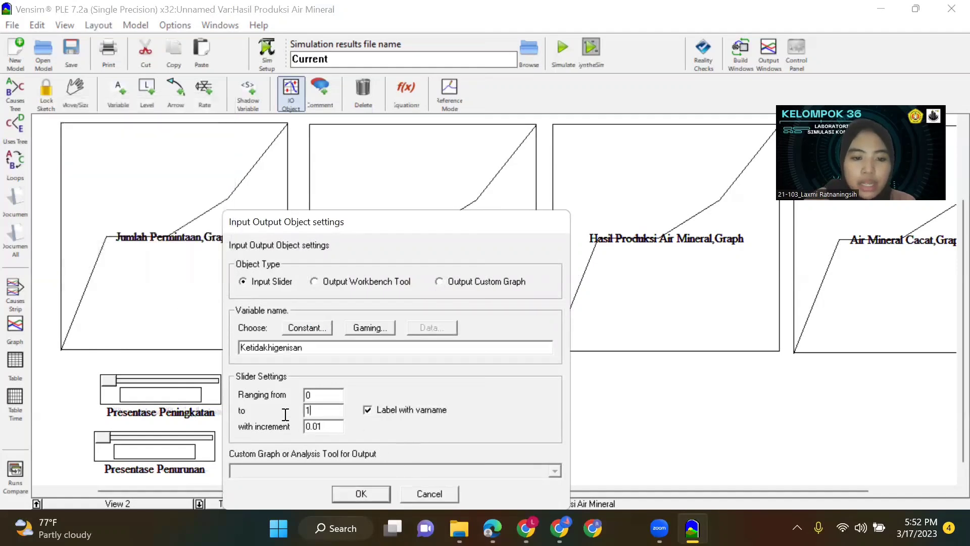
key("BackSpace")
type("3000")
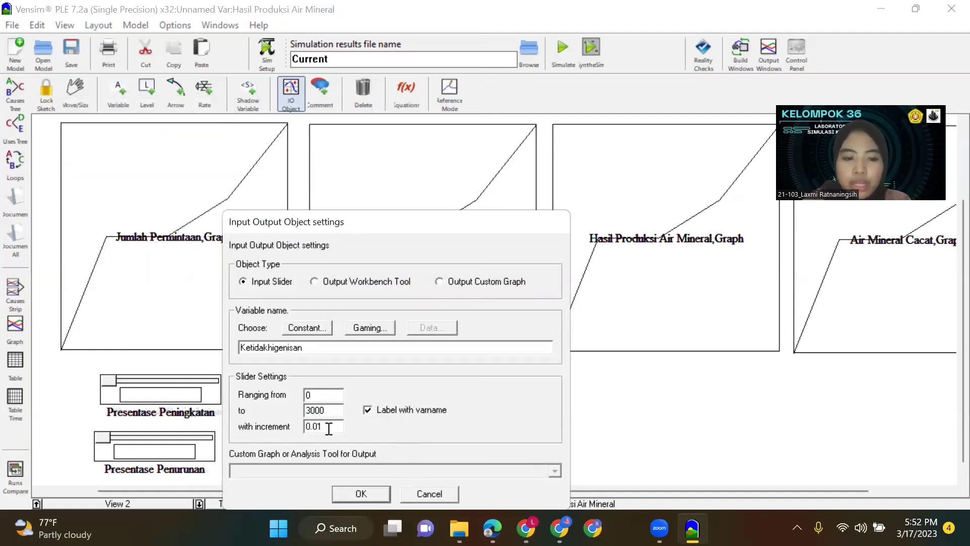
left_click_drag(329, 428, 260, 425)
type("1")
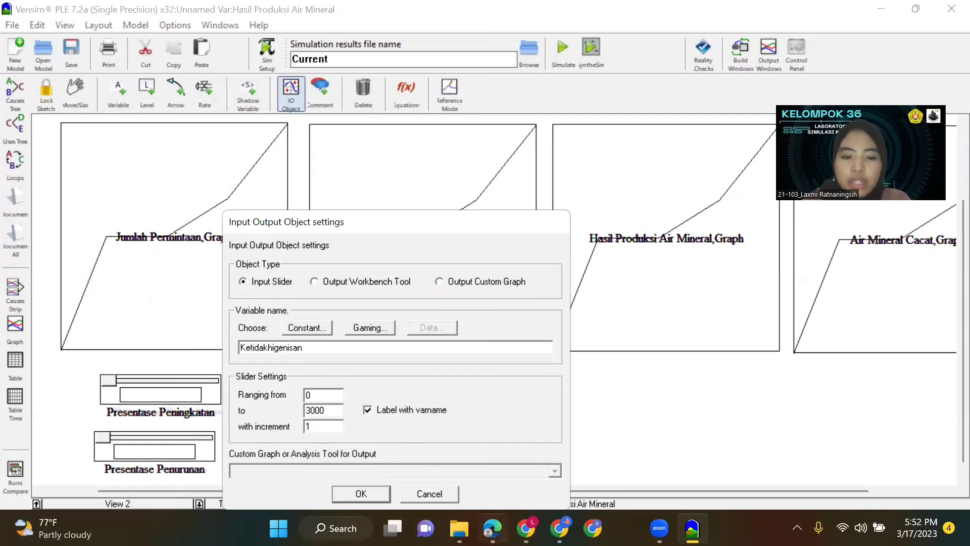
type("00")
left_click(361, 493)
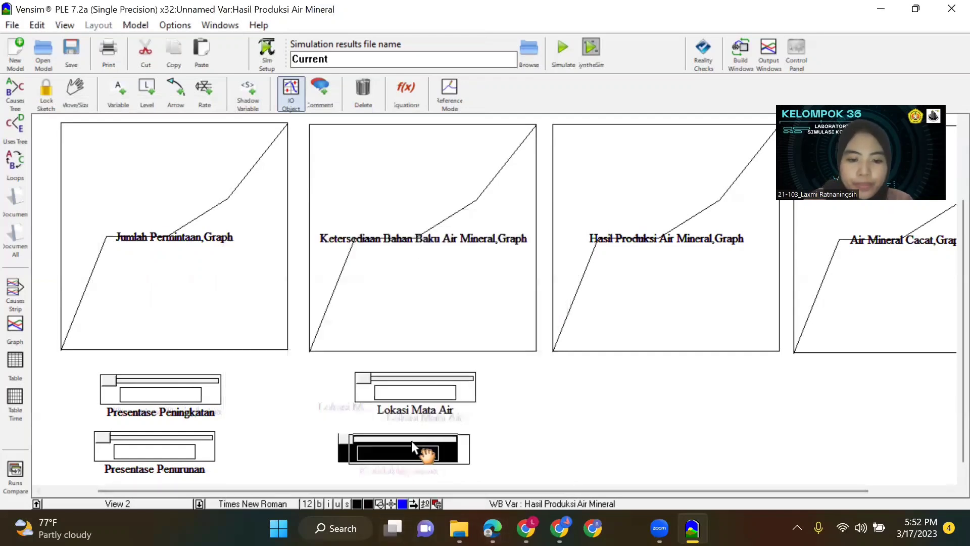
left_click_drag(415, 392, 420, 396)
left_click_drag(432, 446, 437, 446)
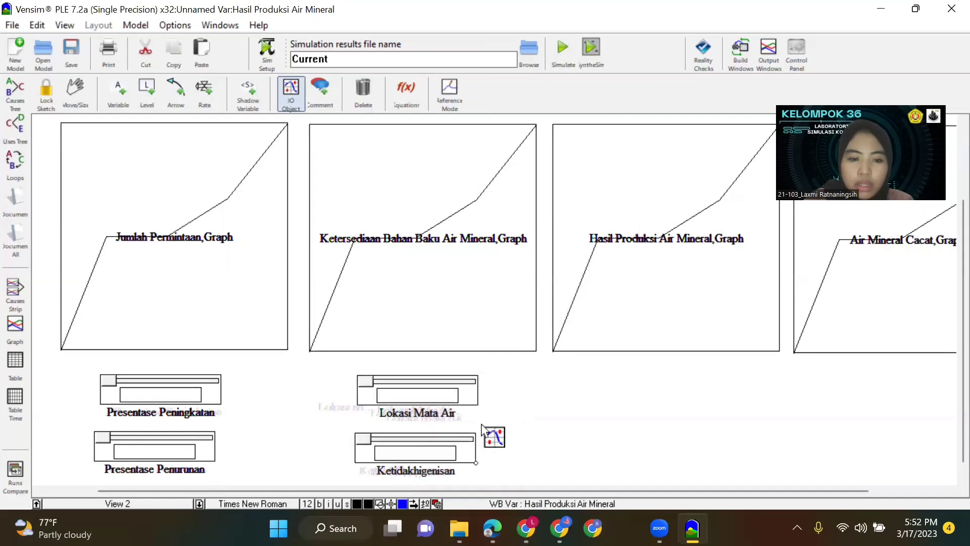
Add a Kualitas Mata Air Input Slider ranging from 0 to 3000 with increment 10 below the Hasil Produksi Air Mineral graph.
left_click(635, 392)
left_click(547, 310)
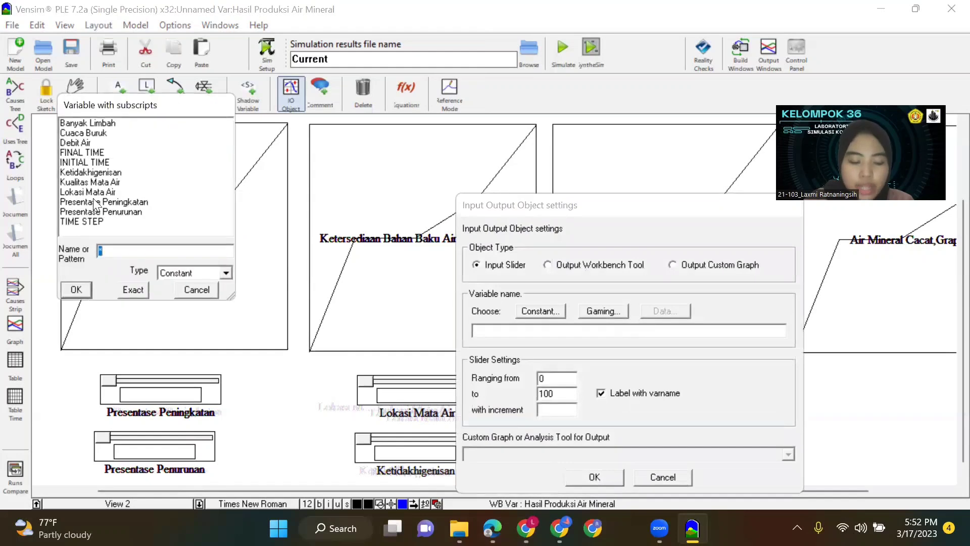
left_click(116, 175)
left_click(112, 183)
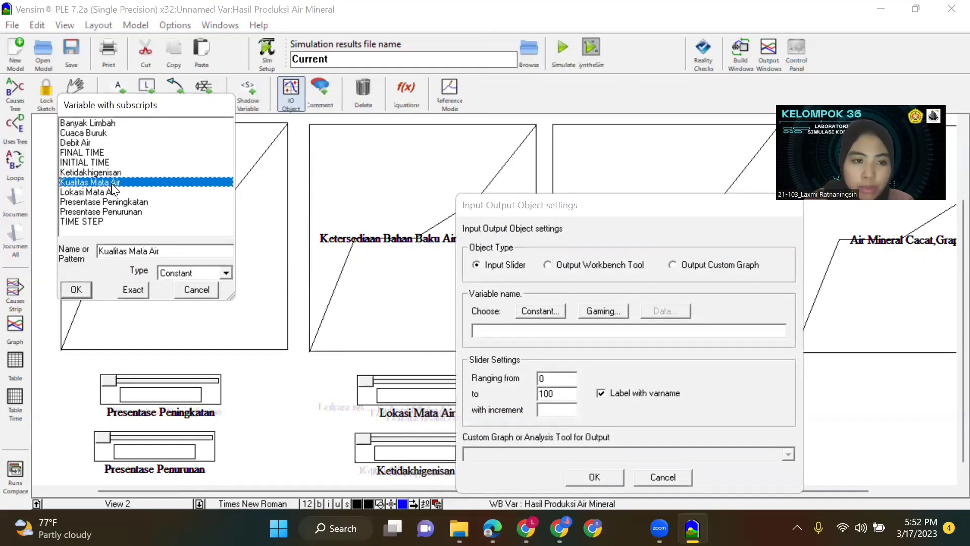
left_click(133, 290)
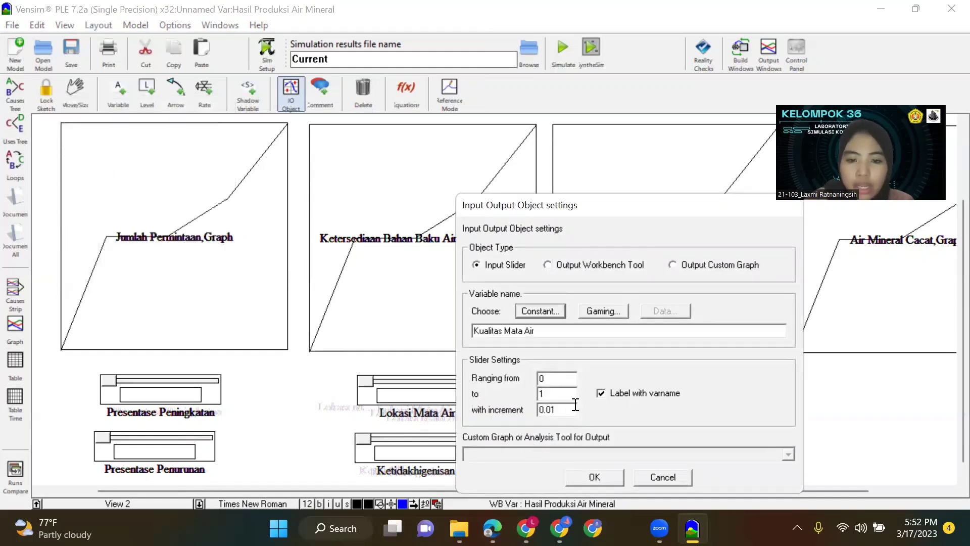
double_click(546, 394)
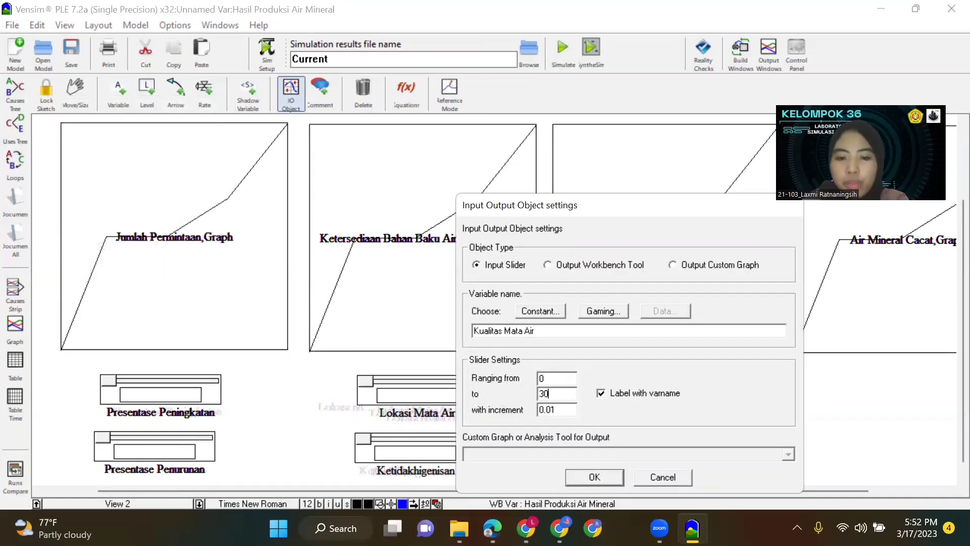
left_click_drag(568, 410, 531, 414)
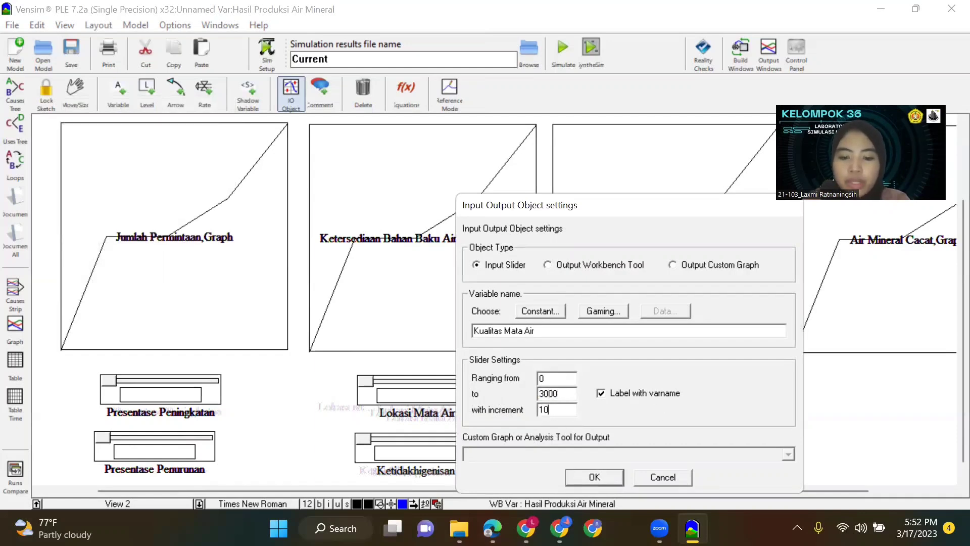
left_click(618, 477)
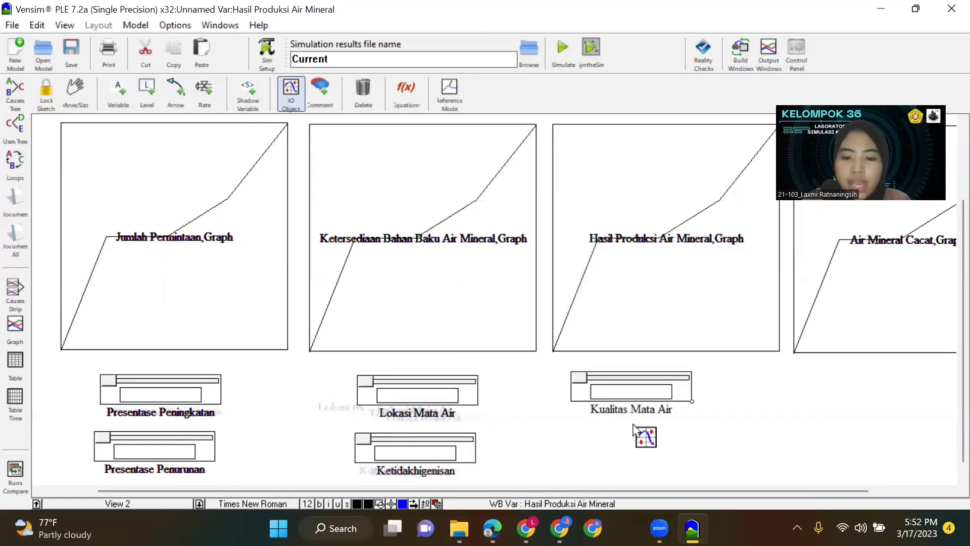
Add a second Ketidakhigenisan Input Slider ranging from 0 to 3000 with increment 100 below the Kualitas Mata Air slider.
left_click(621, 449)
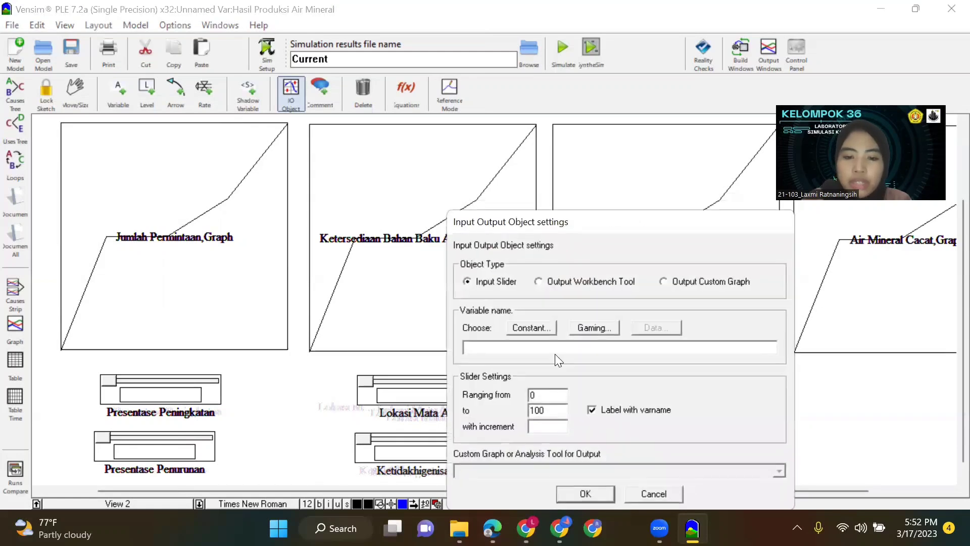
left_click(540, 326)
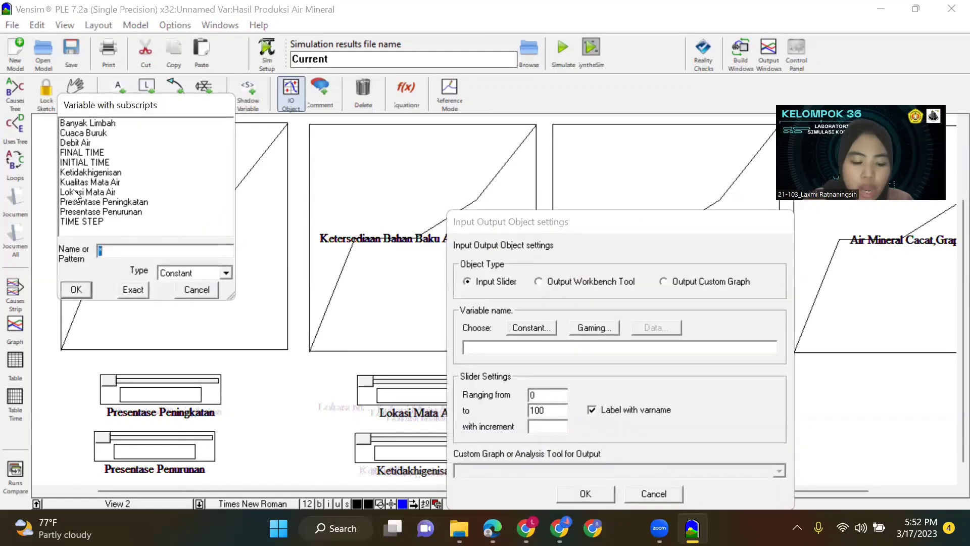
left_click(115, 173)
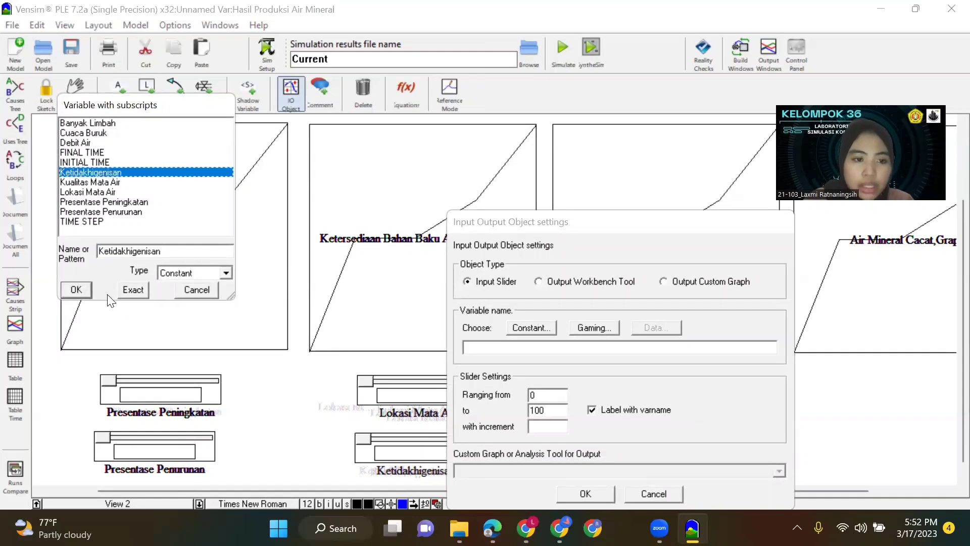
left_click(125, 292)
double_click(562, 415)
type("3")
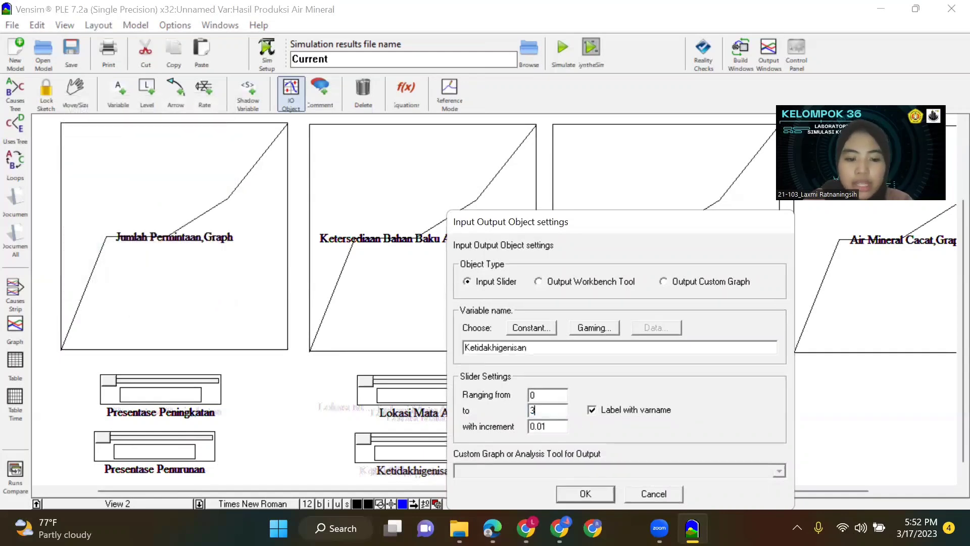
type("000")
double_click(547, 427)
type("1")
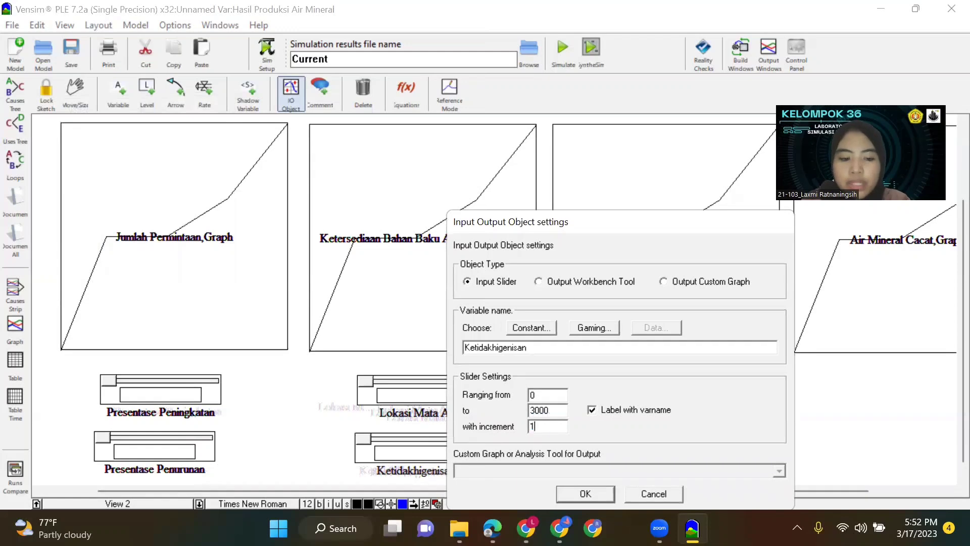
type("00")
left_click(584, 486)
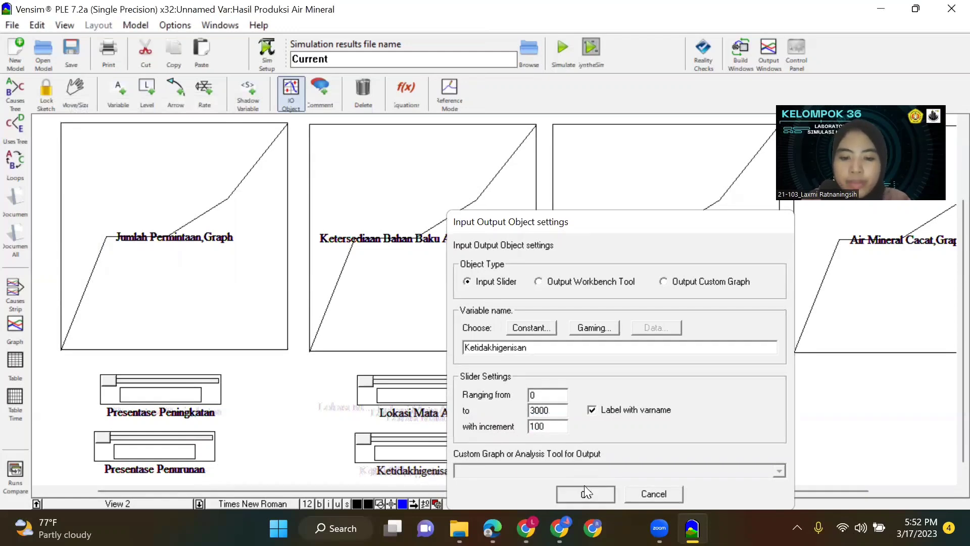
Align the Kualitas Mata Air and new Ketidakhigenisan sliders in a column centred beneath the Hasil Produksi Air Mineral graph.
left_click_drag(630, 454, 670, 459)
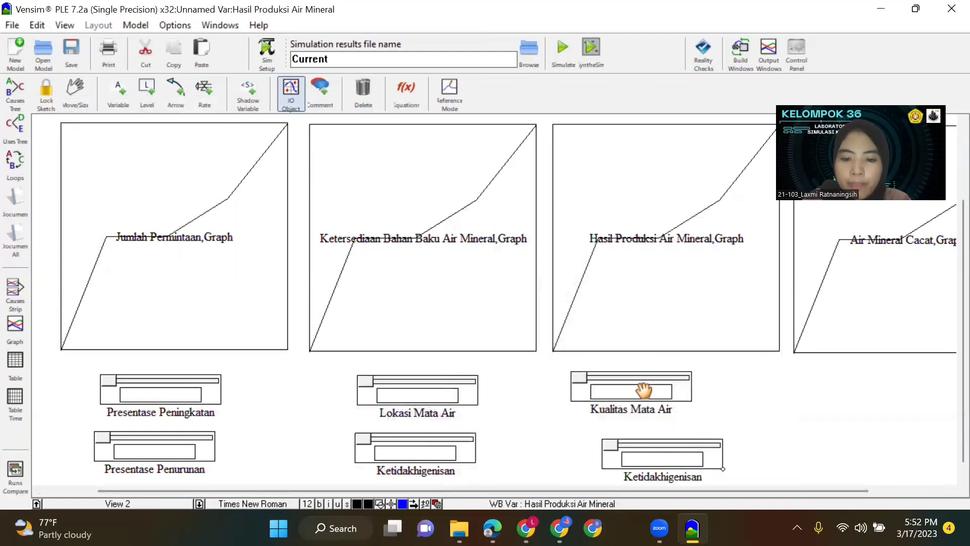
left_click(691, 402)
left_click_drag(690, 398, 683, 403)
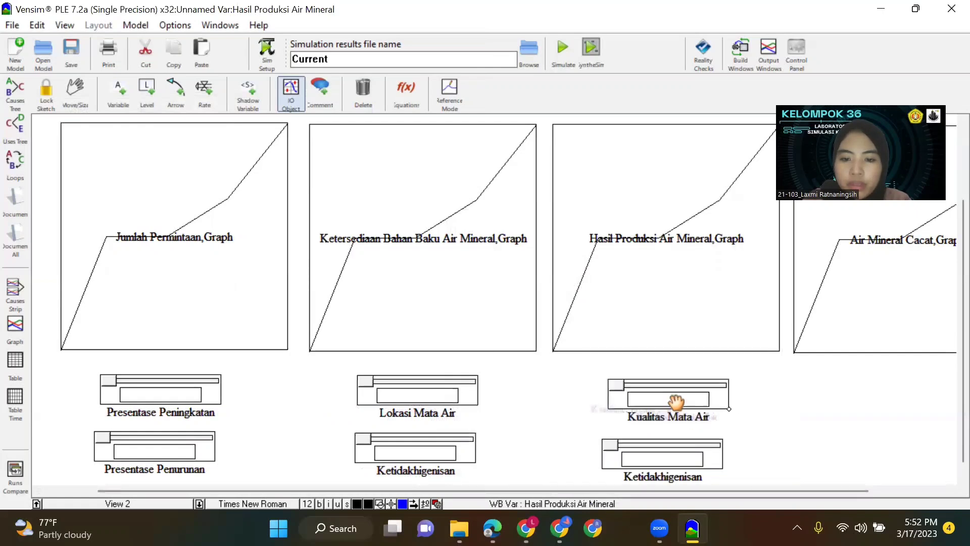
left_click(673, 460)
left_click_drag(673, 459, 681, 457)
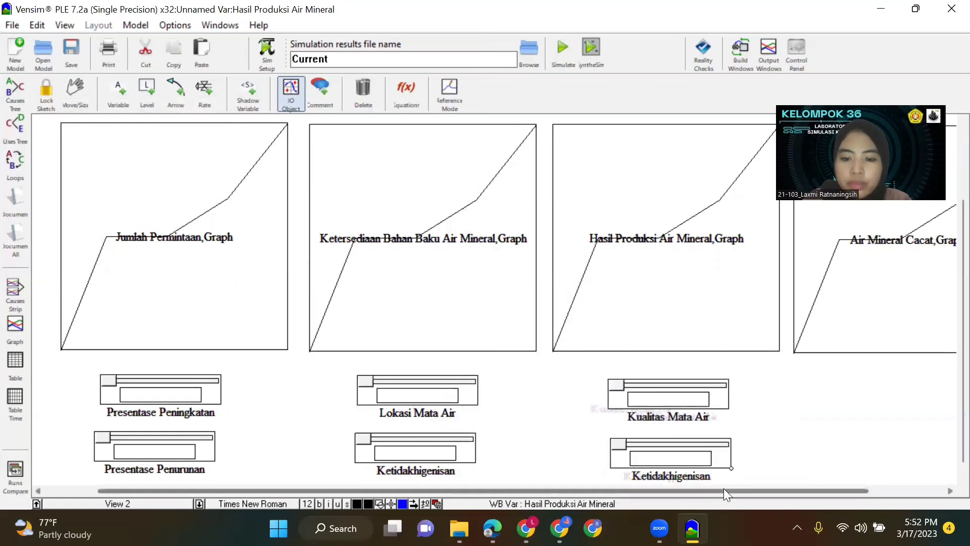